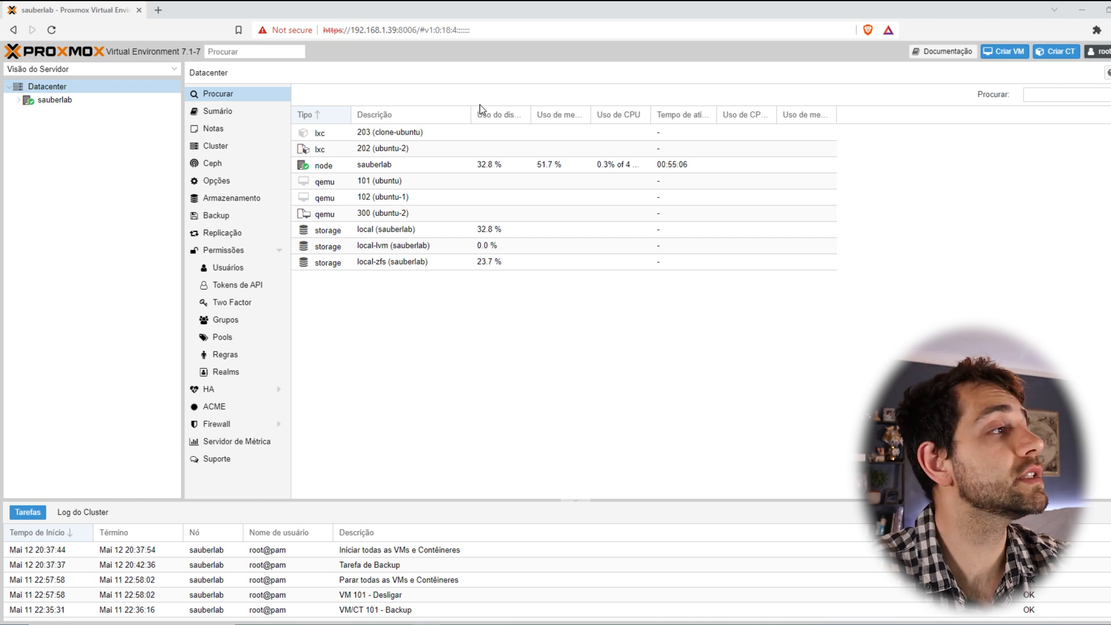
Inspect the sauberlab node's resources, checking the summaries of the local, local-lvm and local-zfs storages.
click(61, 104)
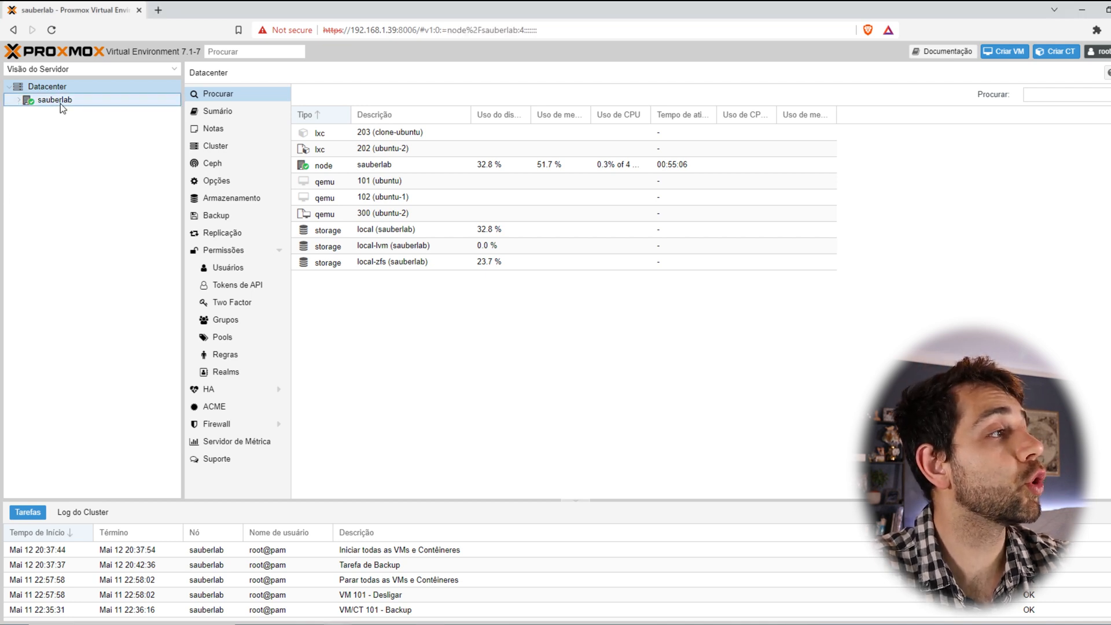
click(17, 101)
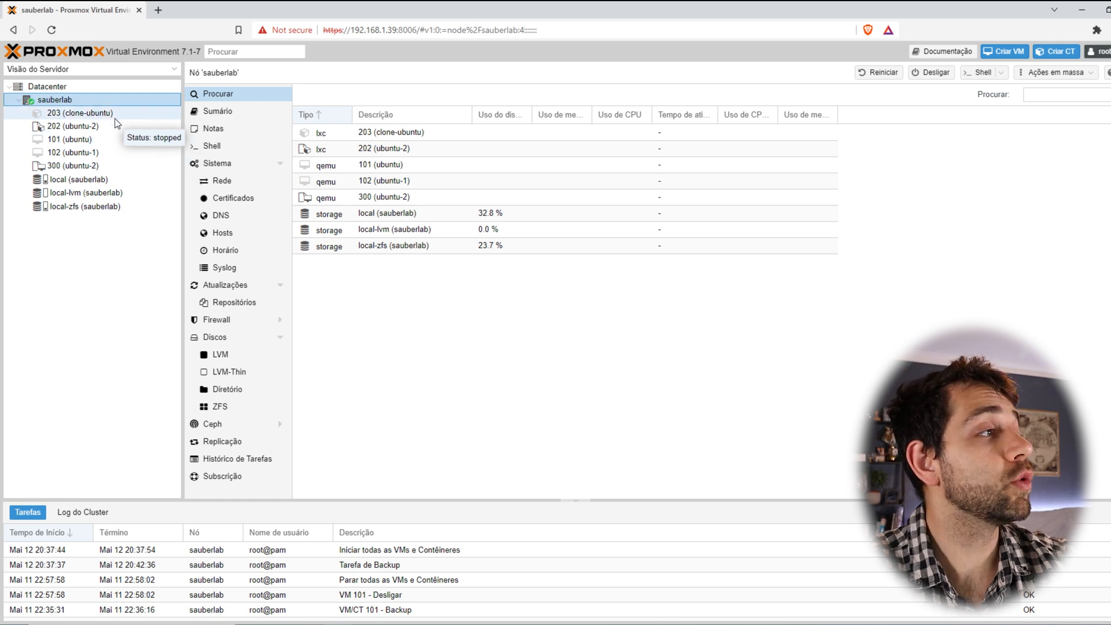
click(115, 179)
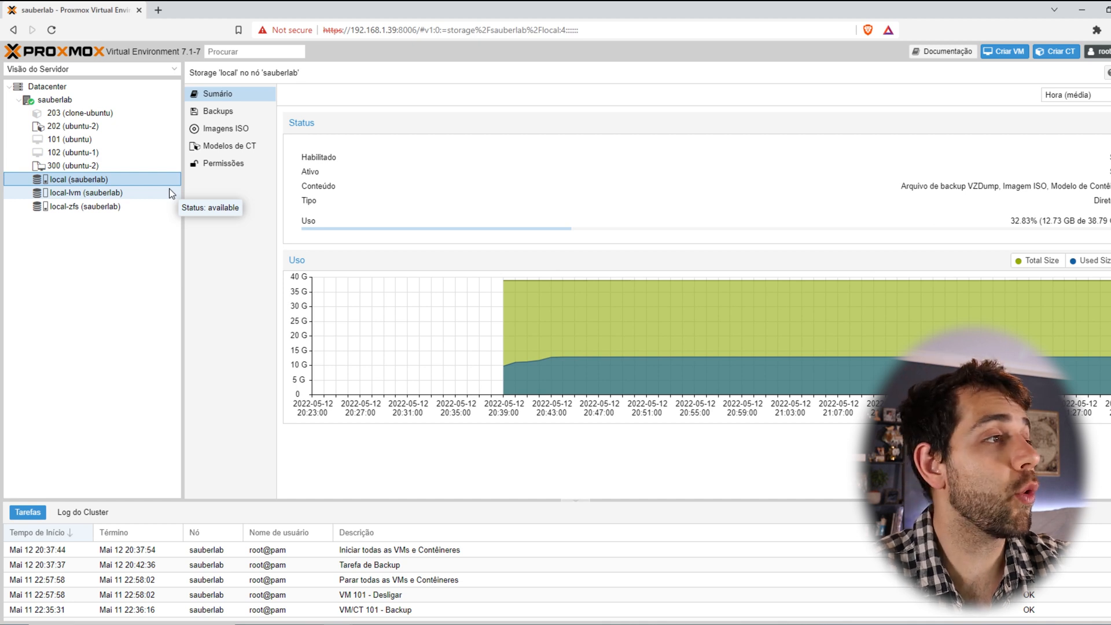
click(140, 196)
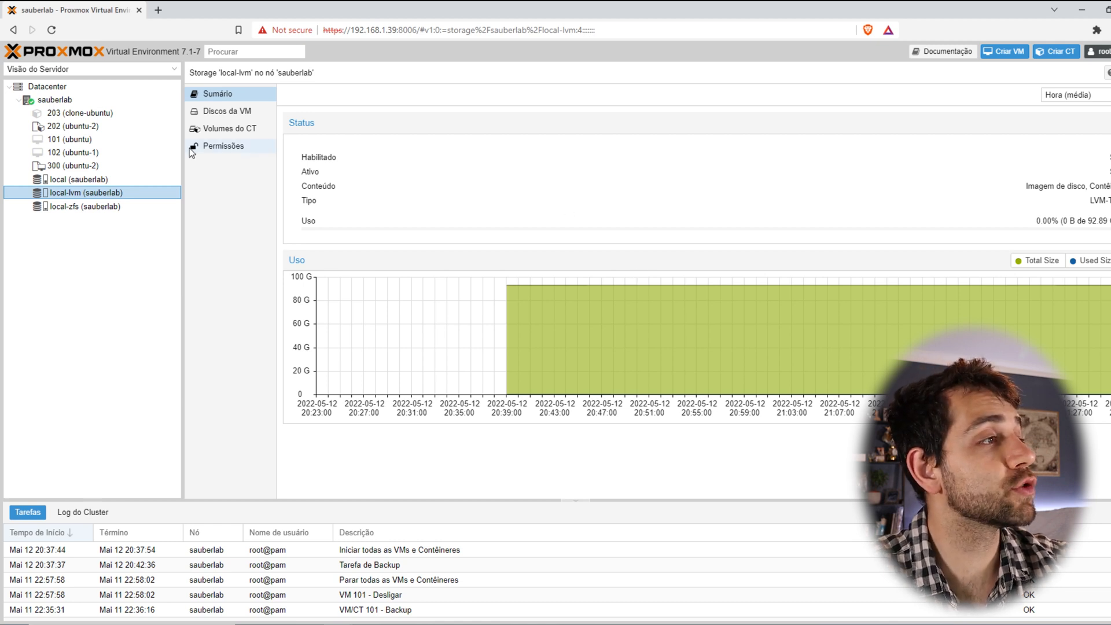
click(90, 180)
click(90, 192)
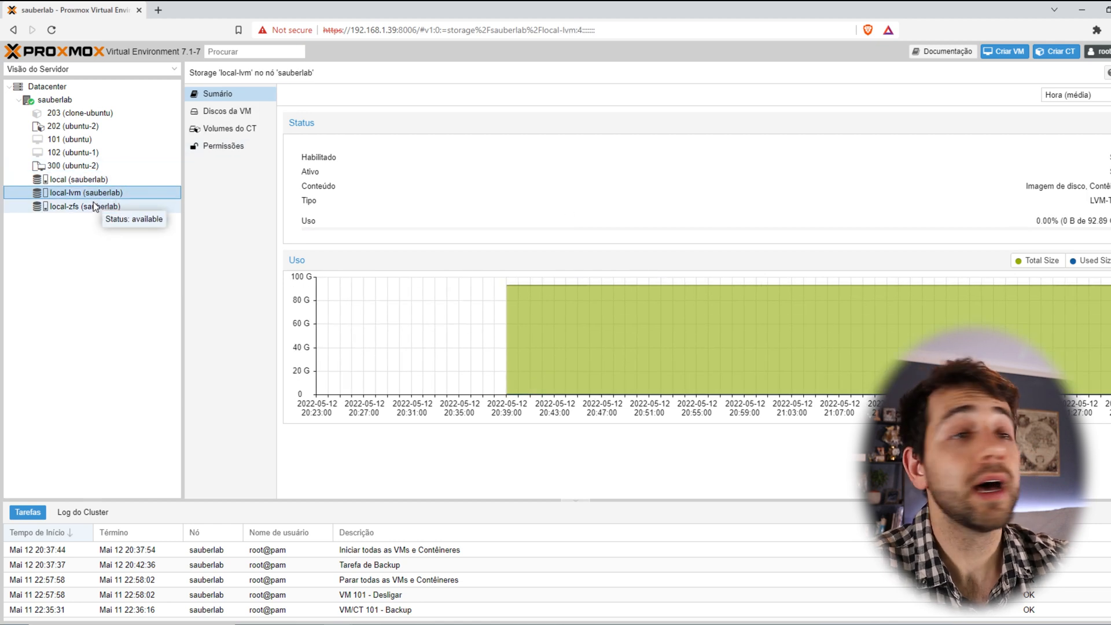
click(94, 207)
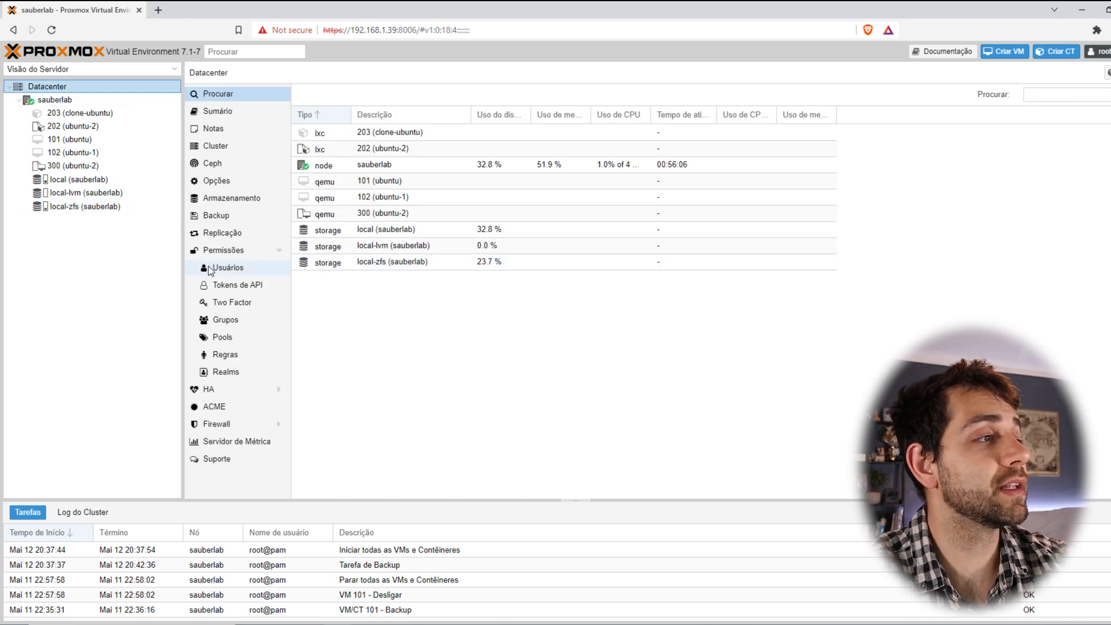
Start a new datacenter user with username sauberlab, keeping Linux PAM standard authentication as its realm.
click(226, 268)
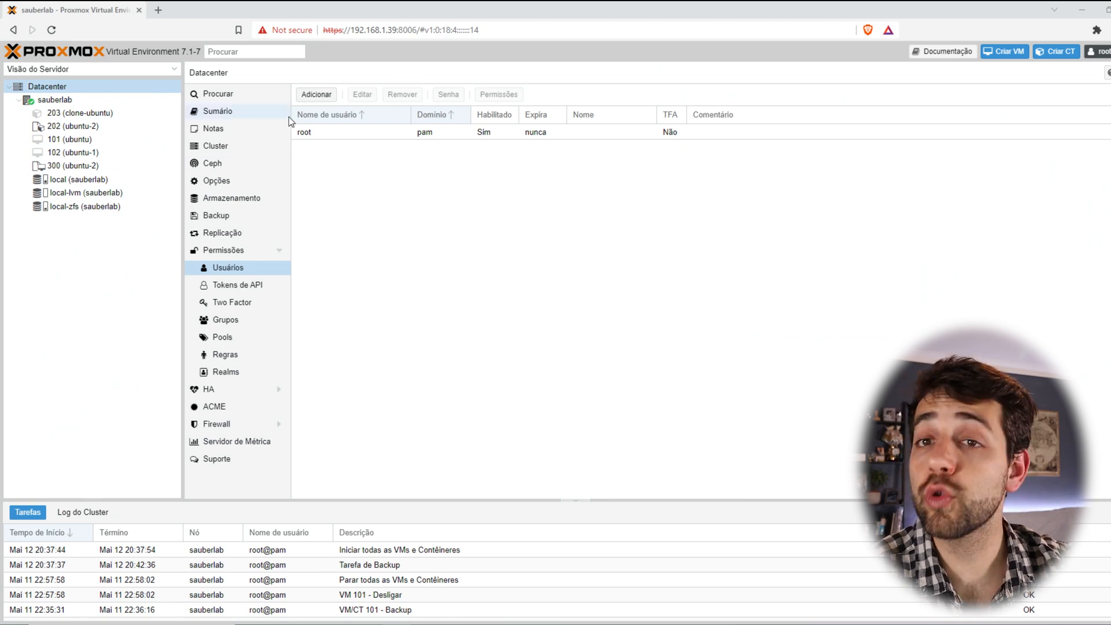
click(315, 96)
mouse_move(533, 288)
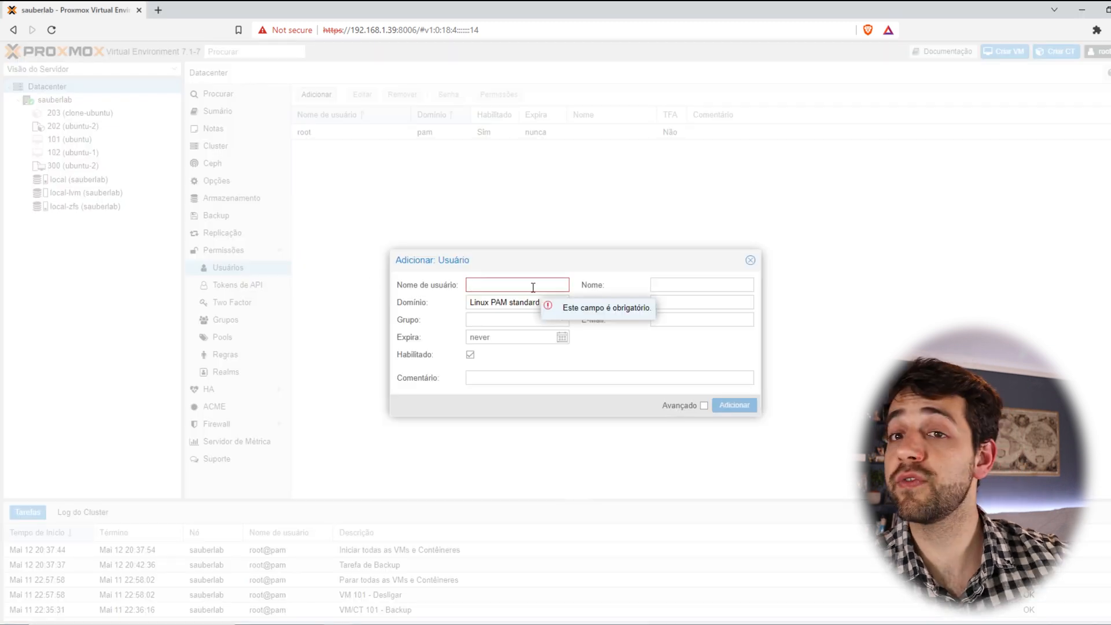
text(sauberlab)
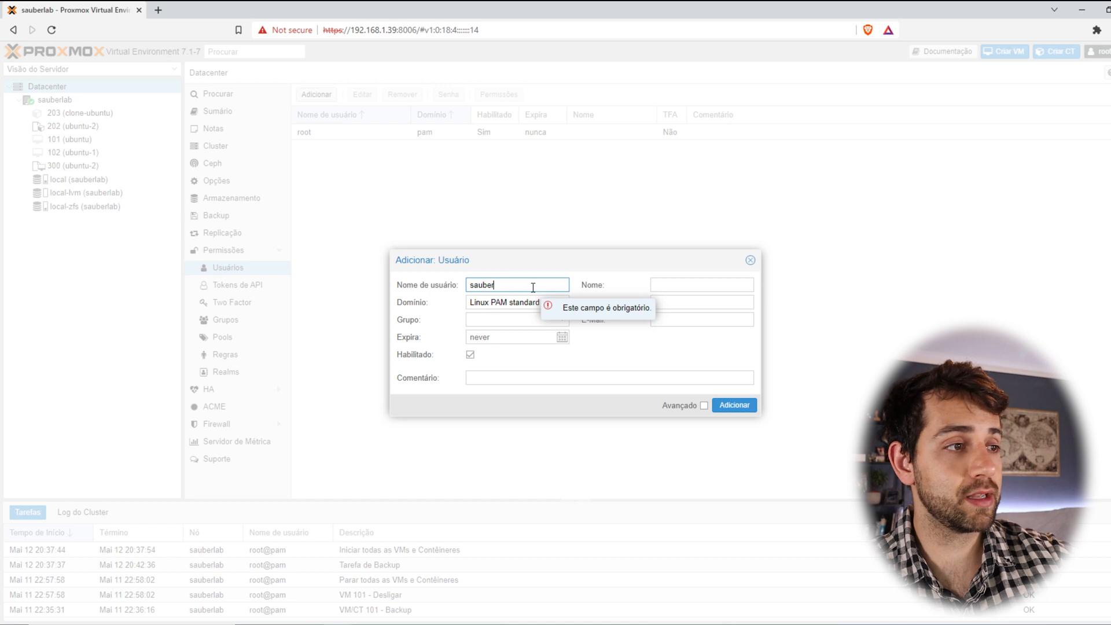
click(533, 302)
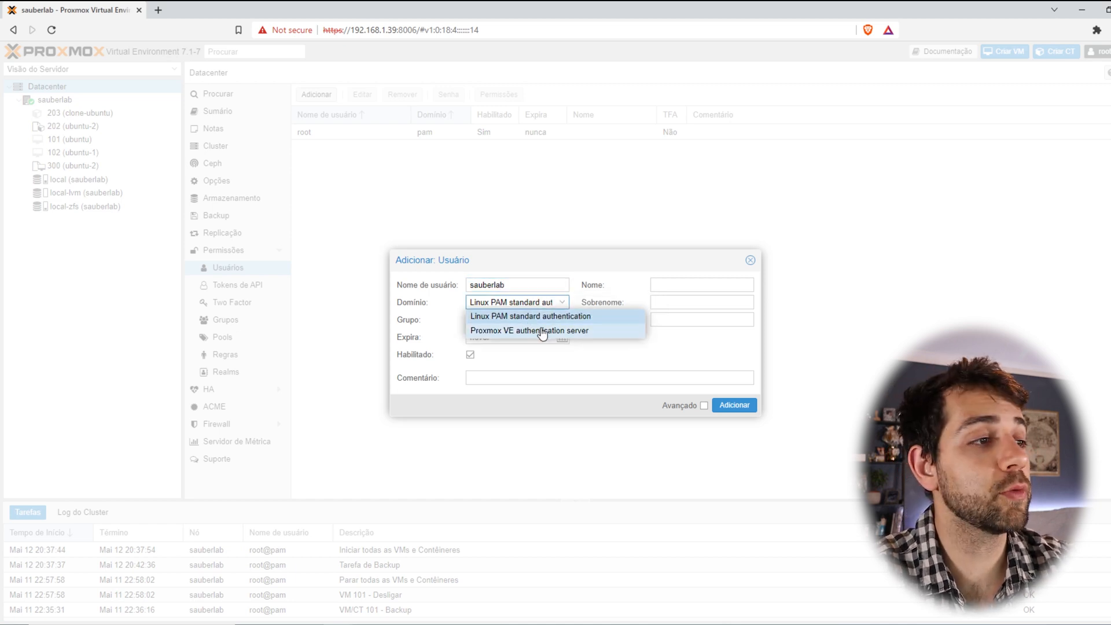
click(694, 394)
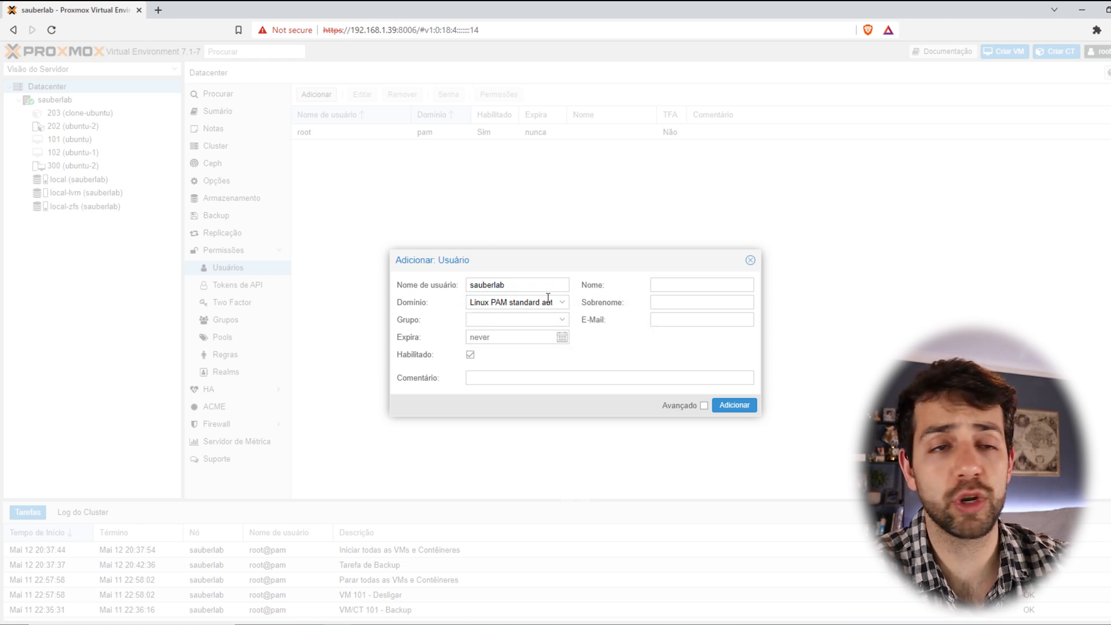
Complete the new user with expiry 2022-05-19, no group, first and last name, and comment temporario, and add it.
click(554, 323)
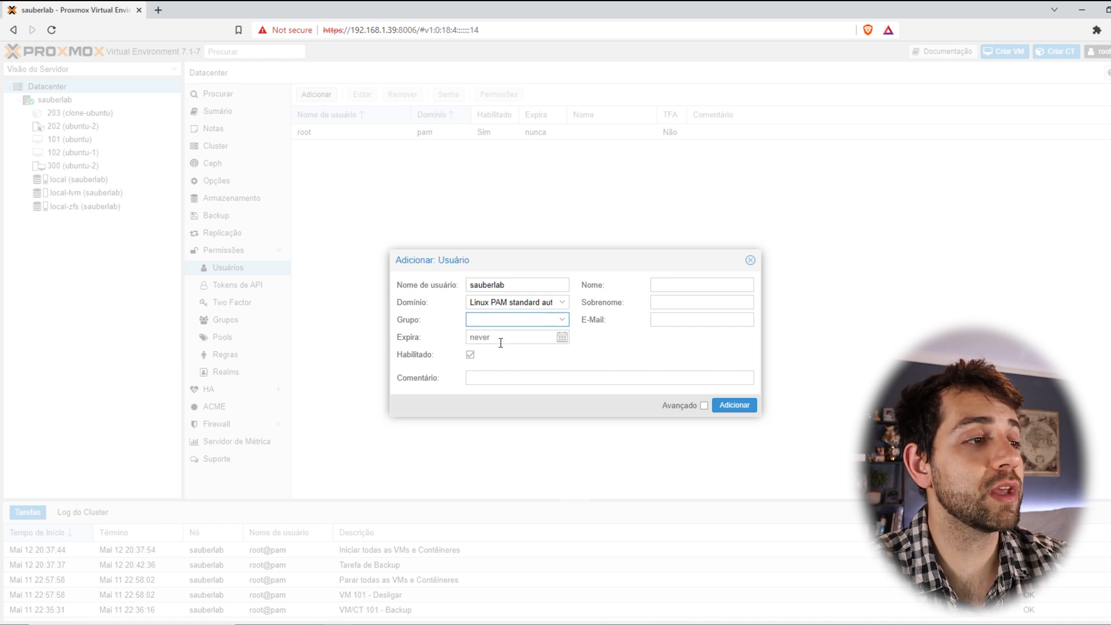
click(562, 339)
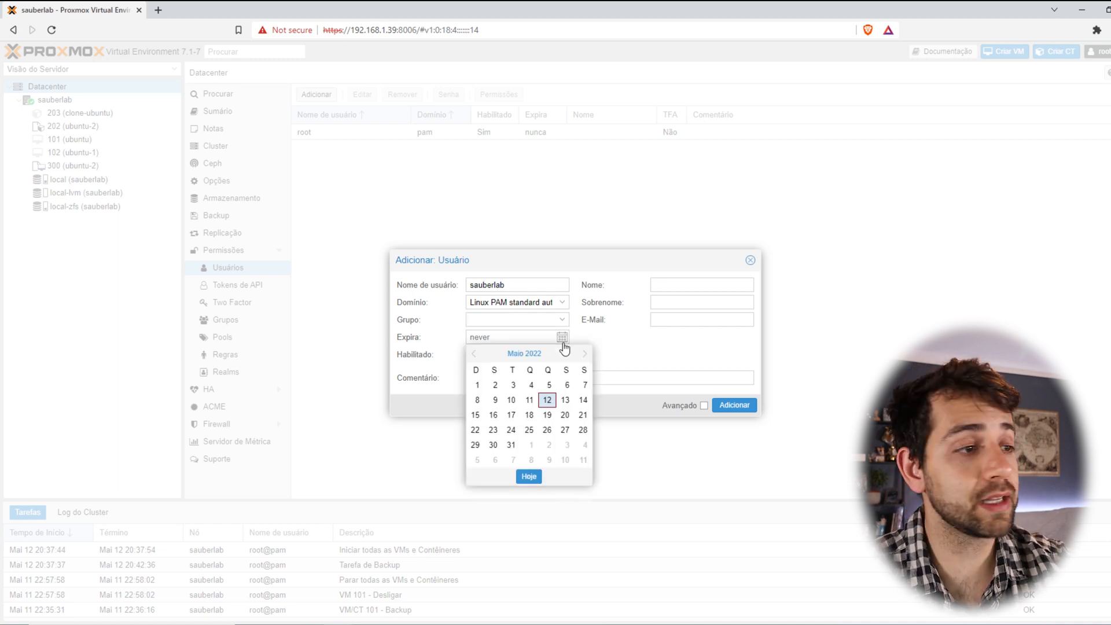
click(548, 416)
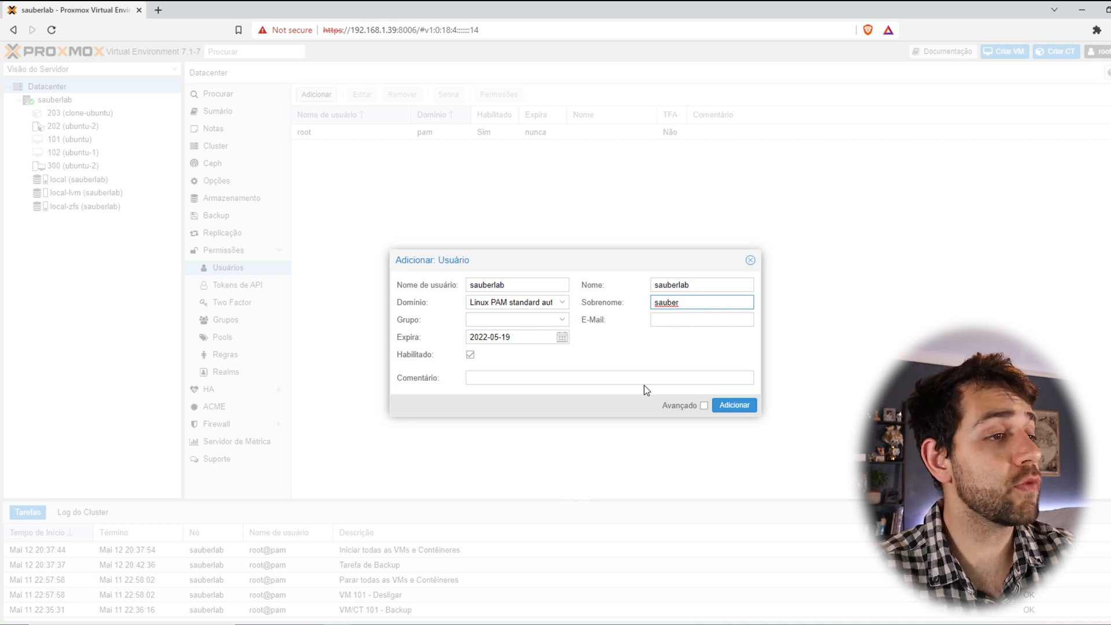
click(660, 377)
text(temporario)
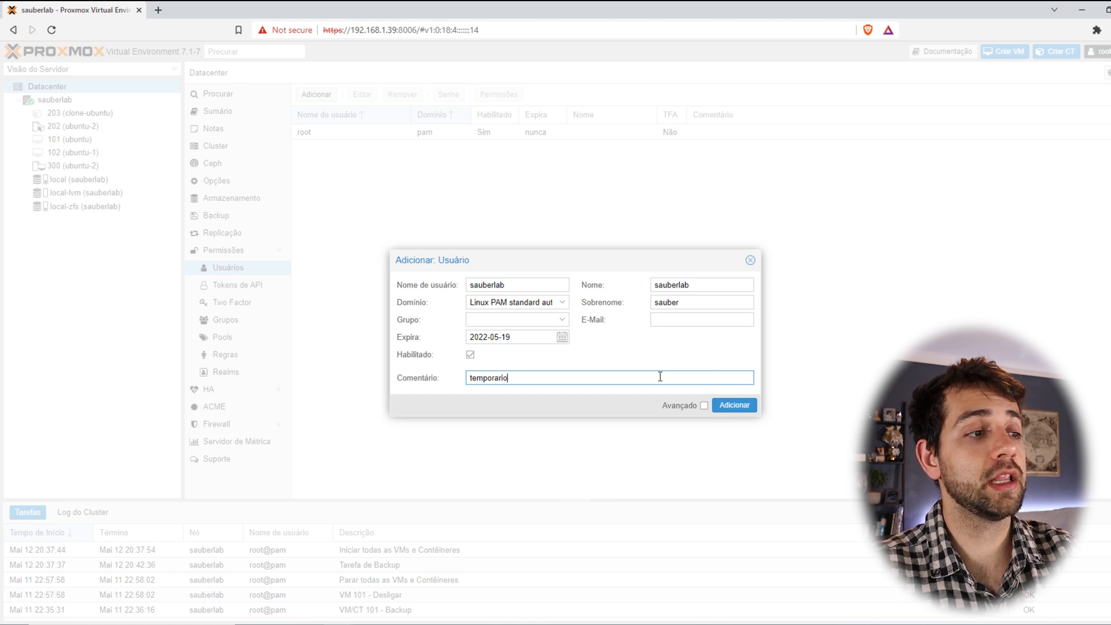
click(734, 405)
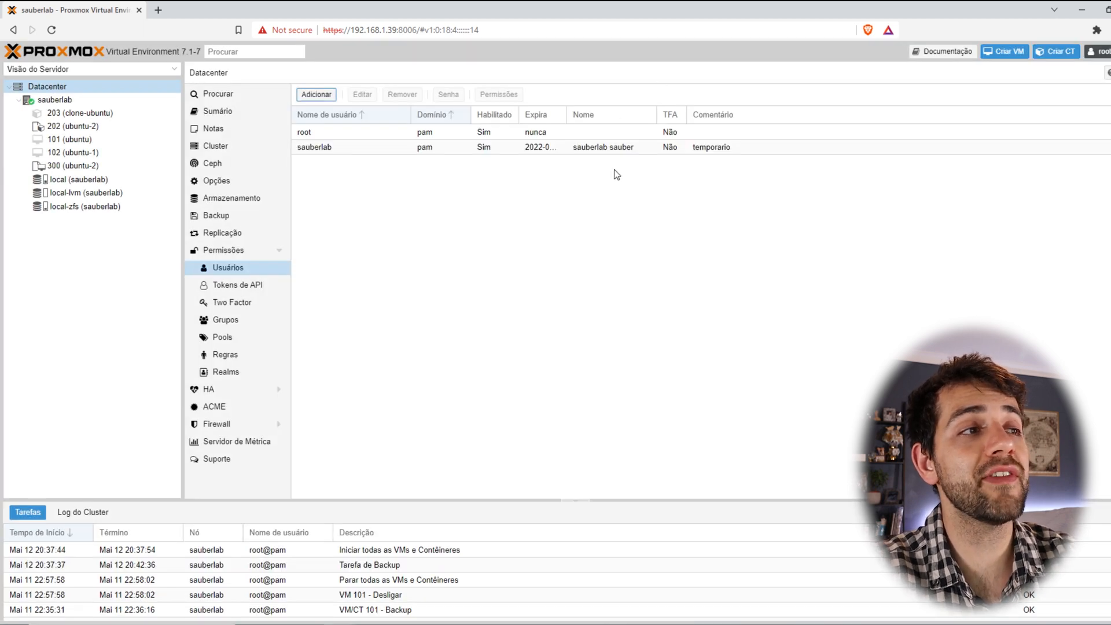
Log out of the root session and try to log in as sauberlab with an empty password.
click(775, 146)
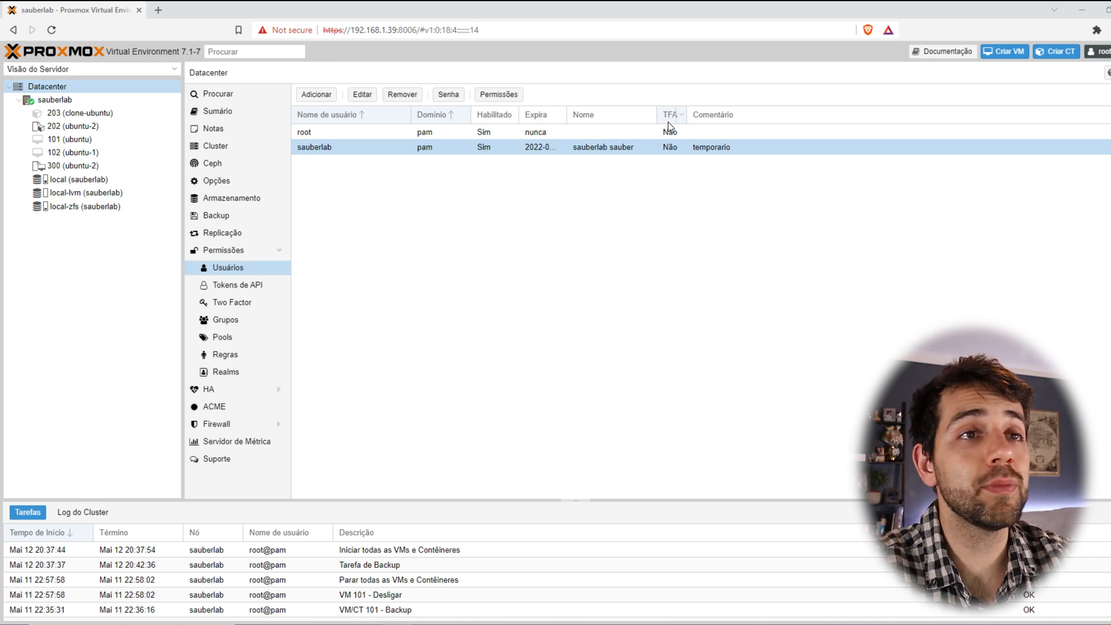
click(1098, 51)
click(1089, 127)
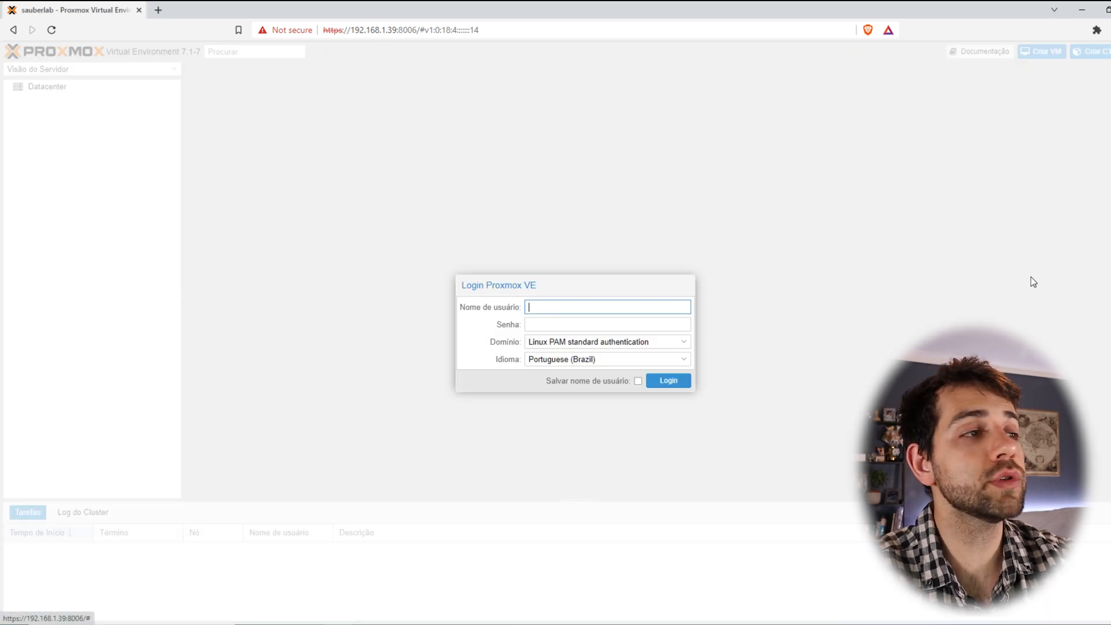
text(sauberlab)
click(665, 383)
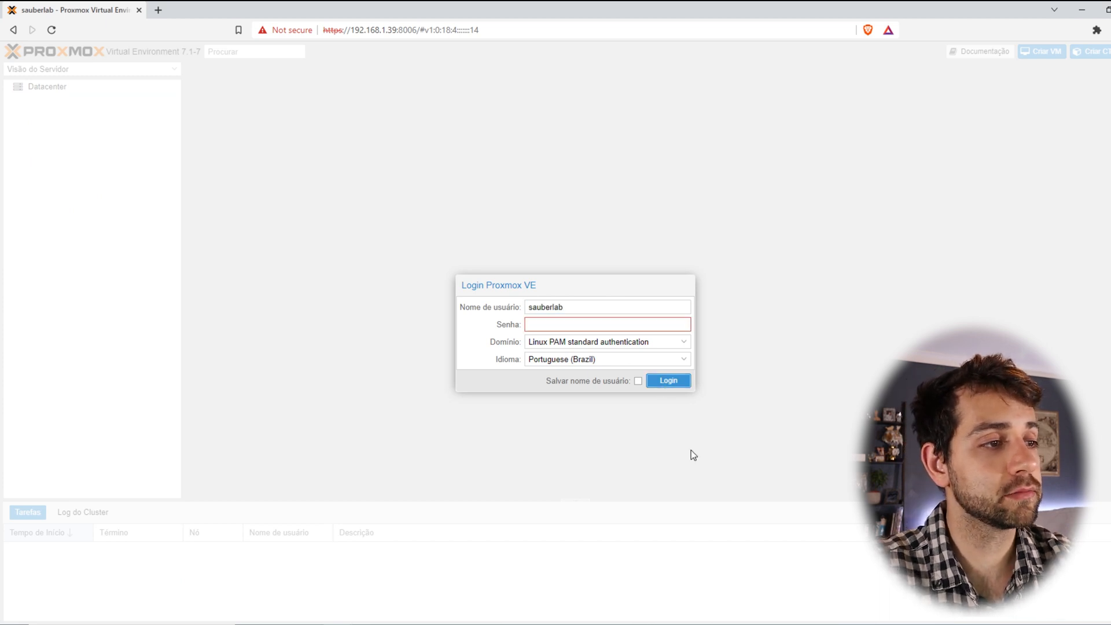
click(669, 382)
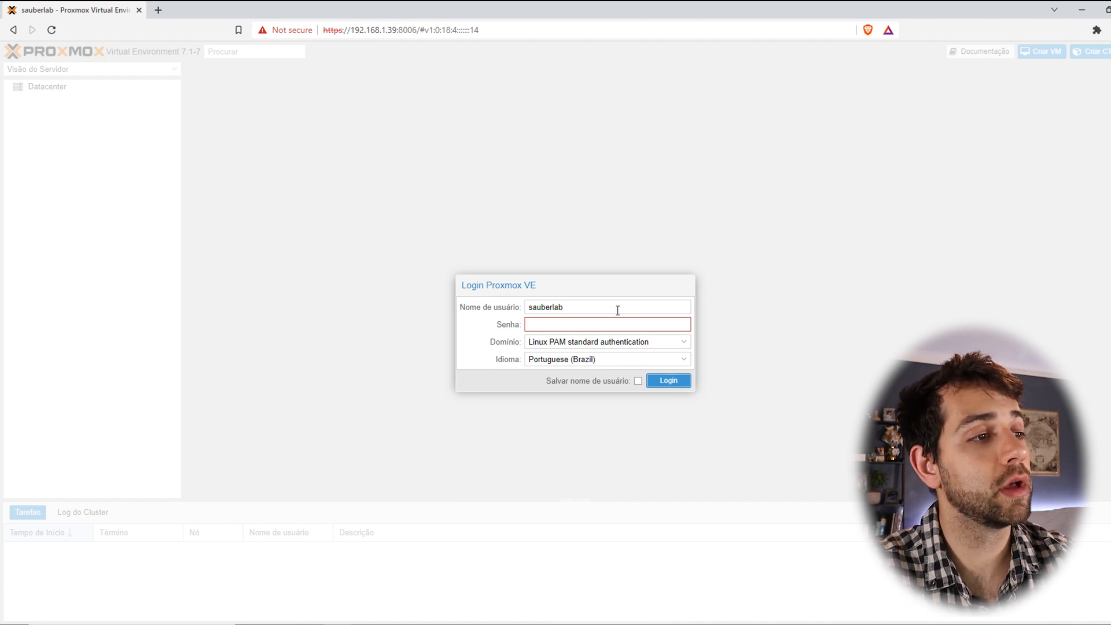
Log back in as root with the account password under Linux PAM standard authentication.
drag(618, 307, 345, 311)
text(root)
key(Tab)
text(••••••••••)
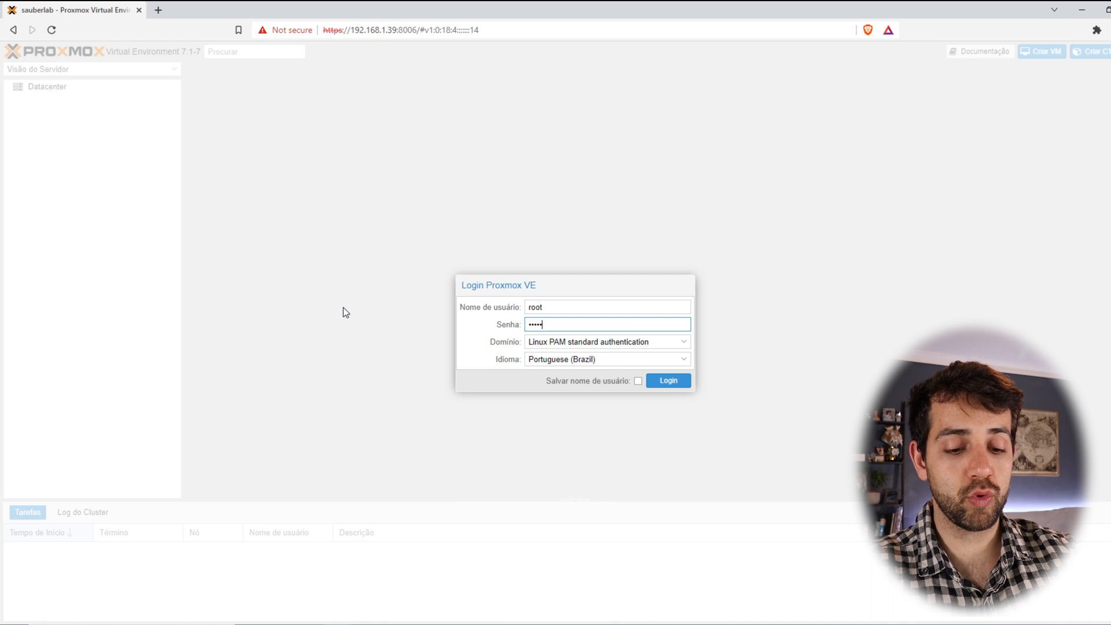
key(Return)
click(575, 357)
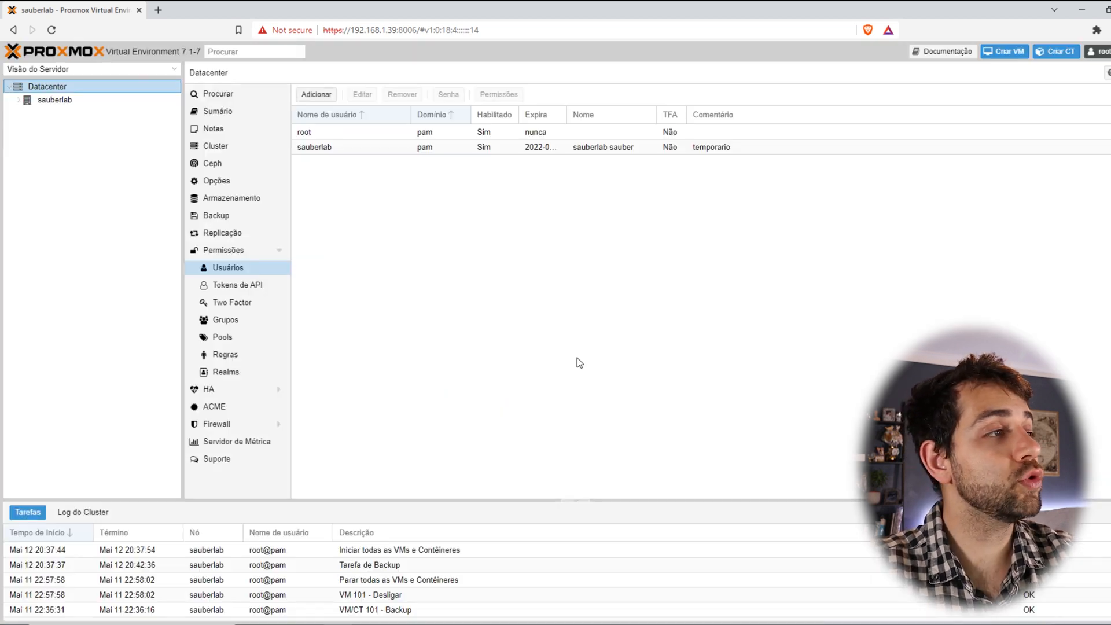
Open the sauberlab node's shell and list the system accounts with cat /etc/passwd.
click(56, 101)
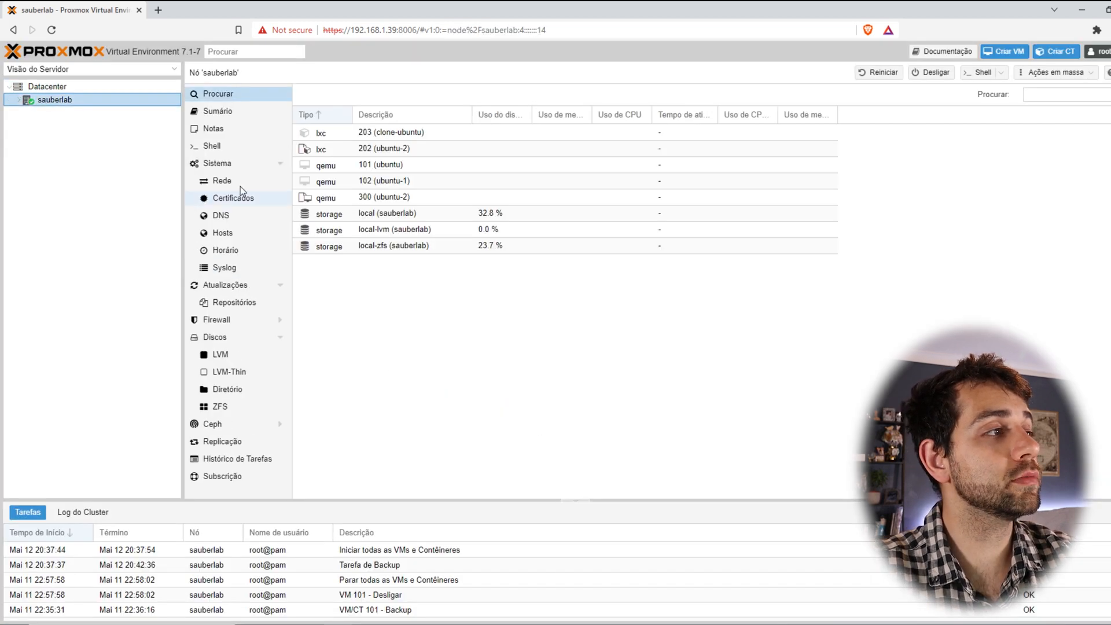
click(240, 150)
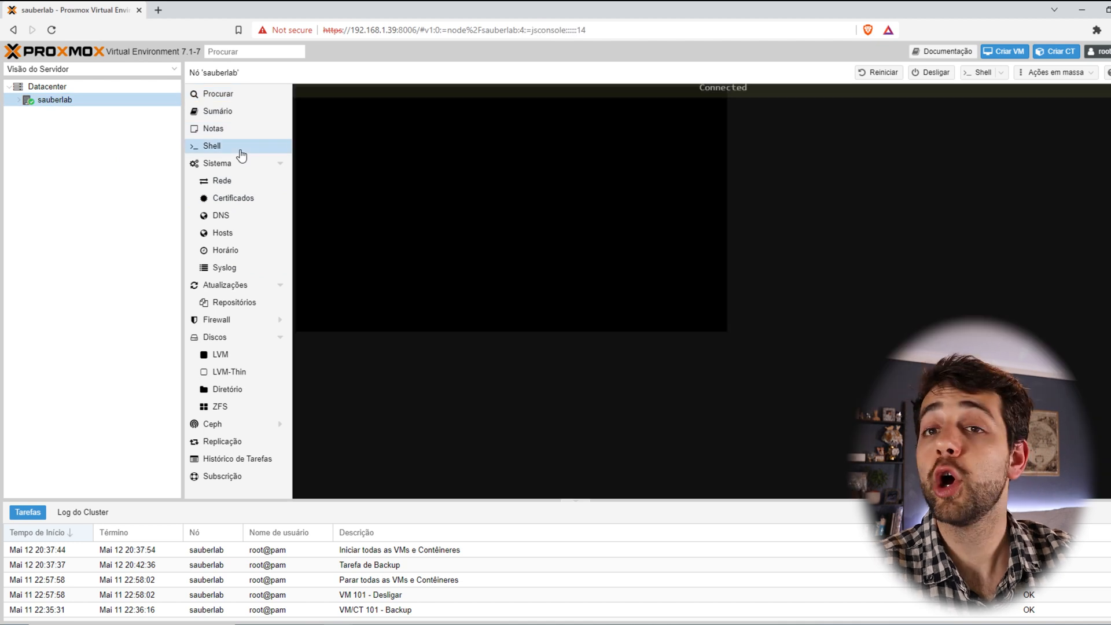
click(18, 101)
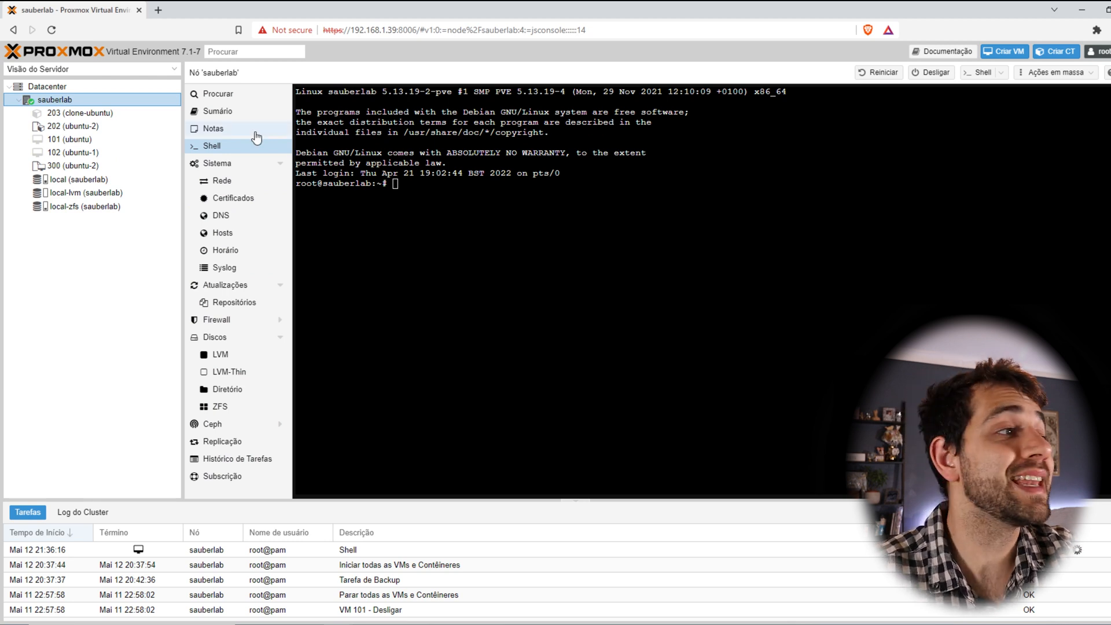
click(440, 199)
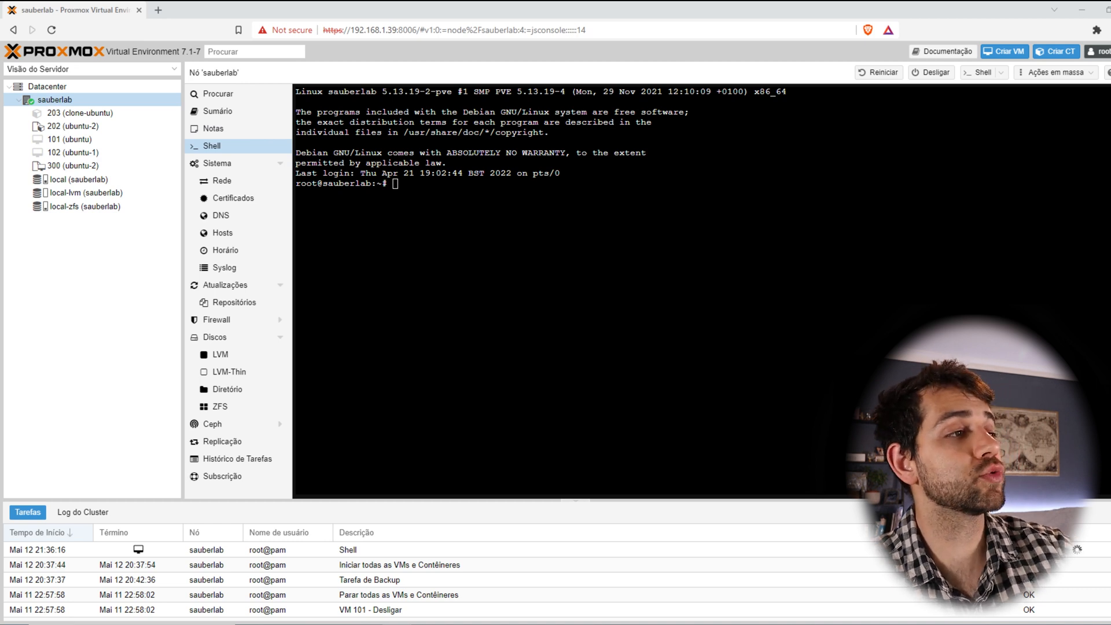
right_click(518, 230)
click(592, 335)
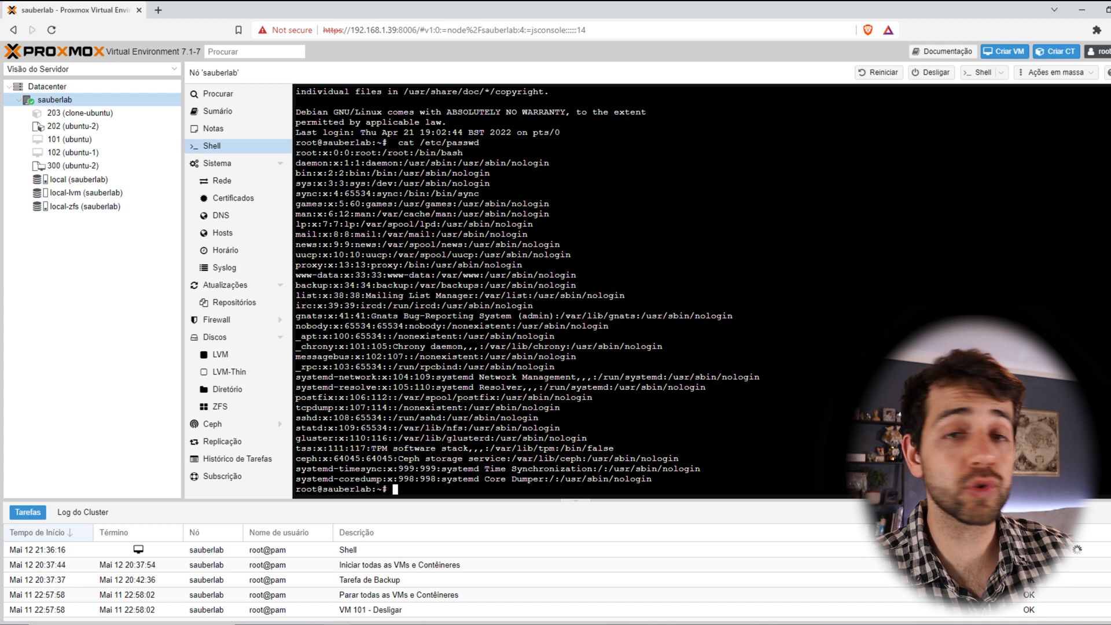
Try to set a system password with passwd sauberlab, and clear the terminal.
text(passwd )
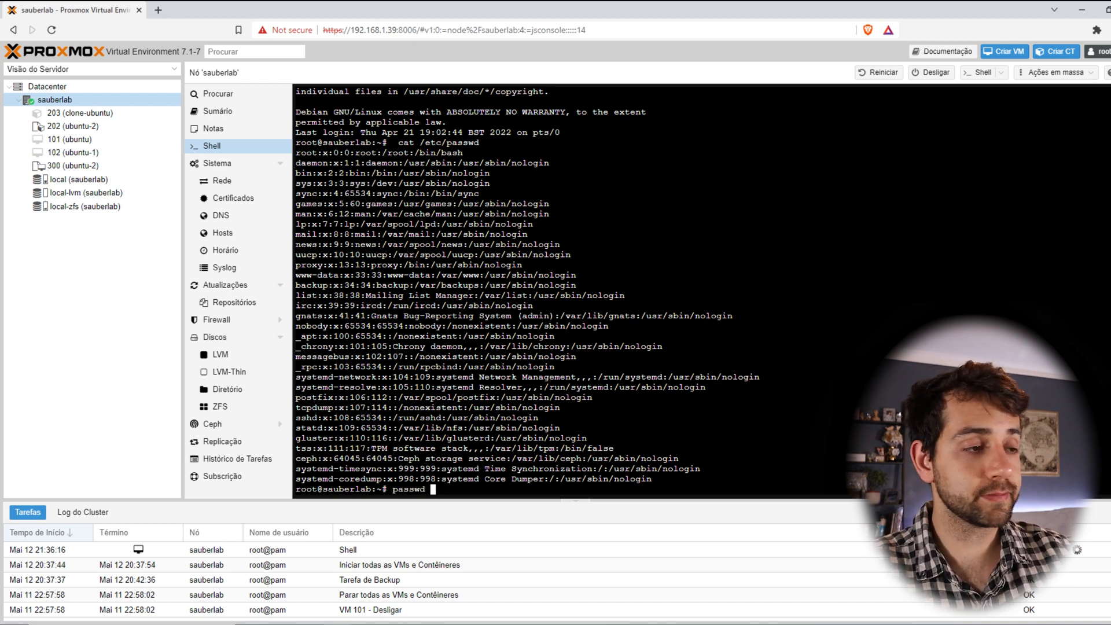
text(sauberlab)
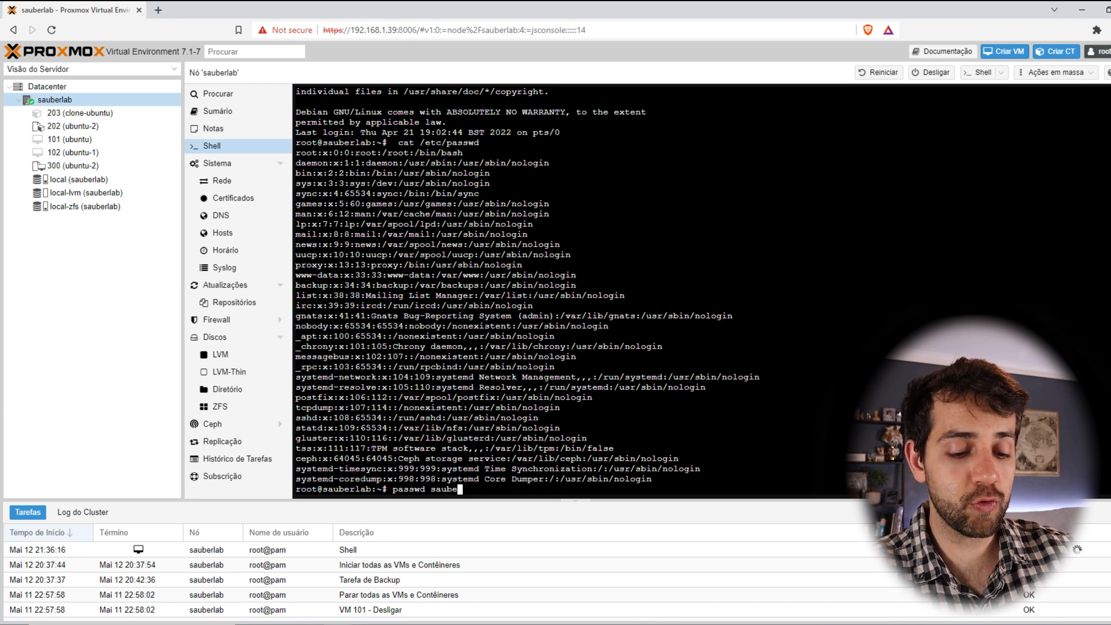
key(Return)
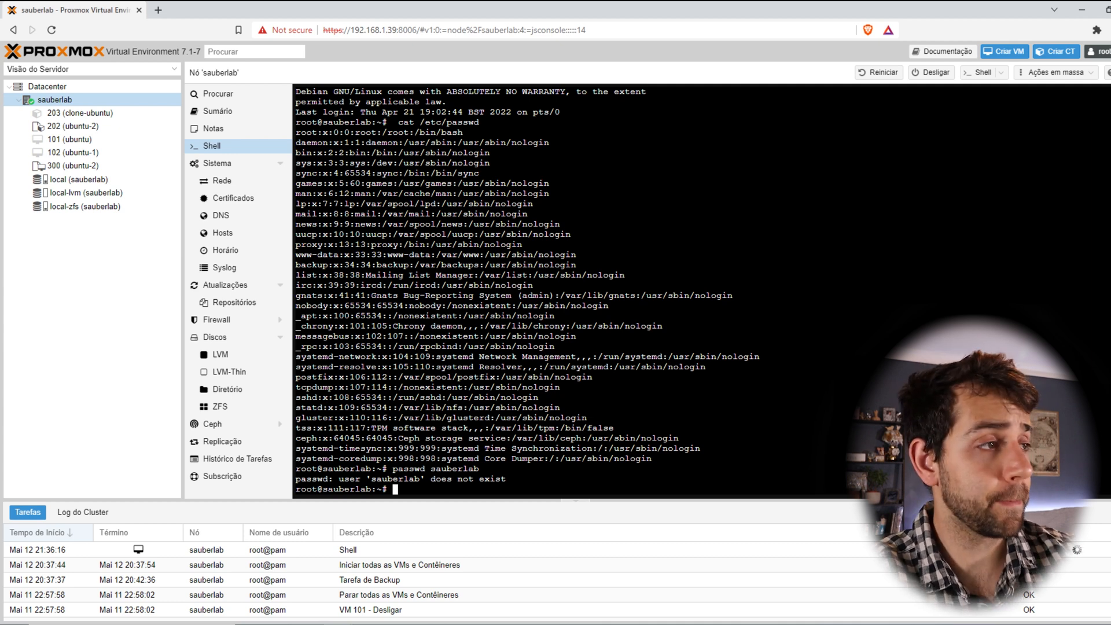
text(clear)
key(Return)
Create the Linux system account with adduser sauberlab, entering and retyping the new account password.
right_click(602, 302)
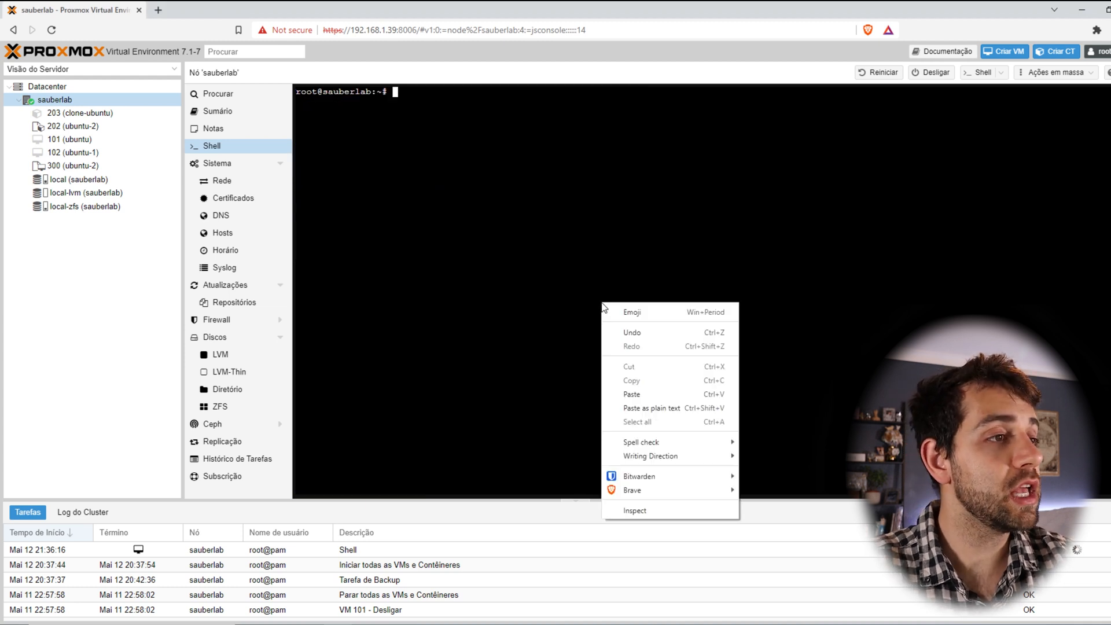
click(656, 407)
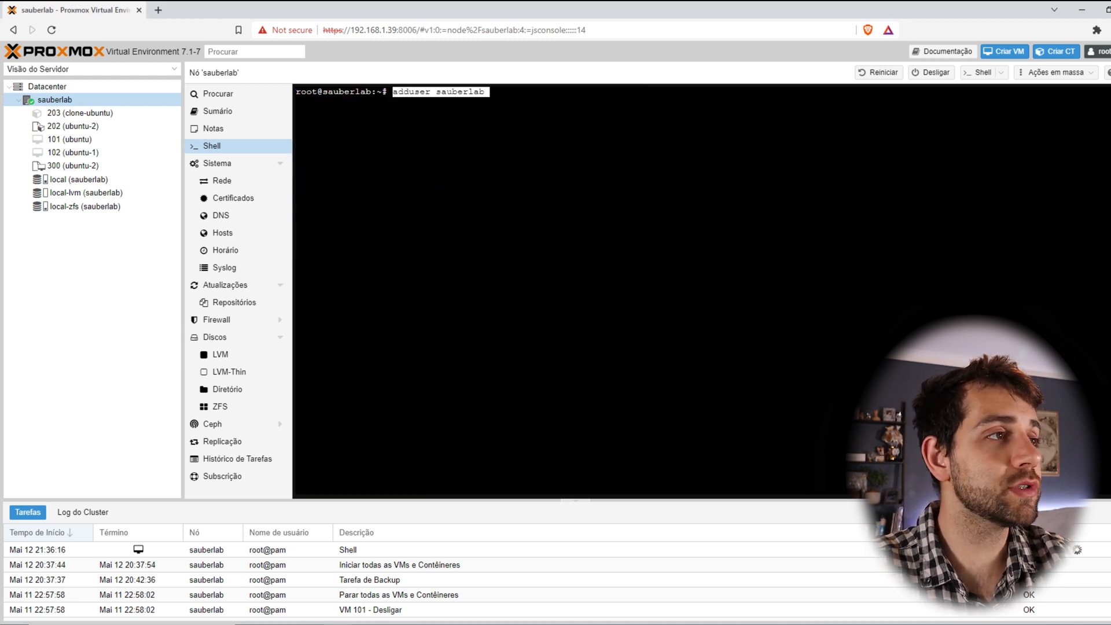
key(Return)
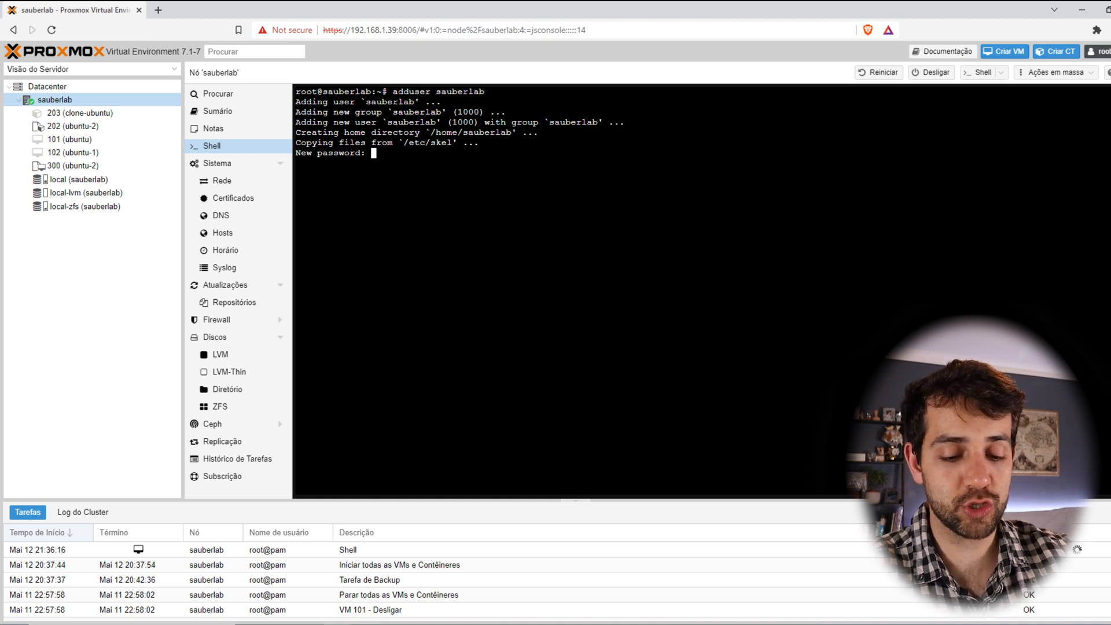
key(Return)
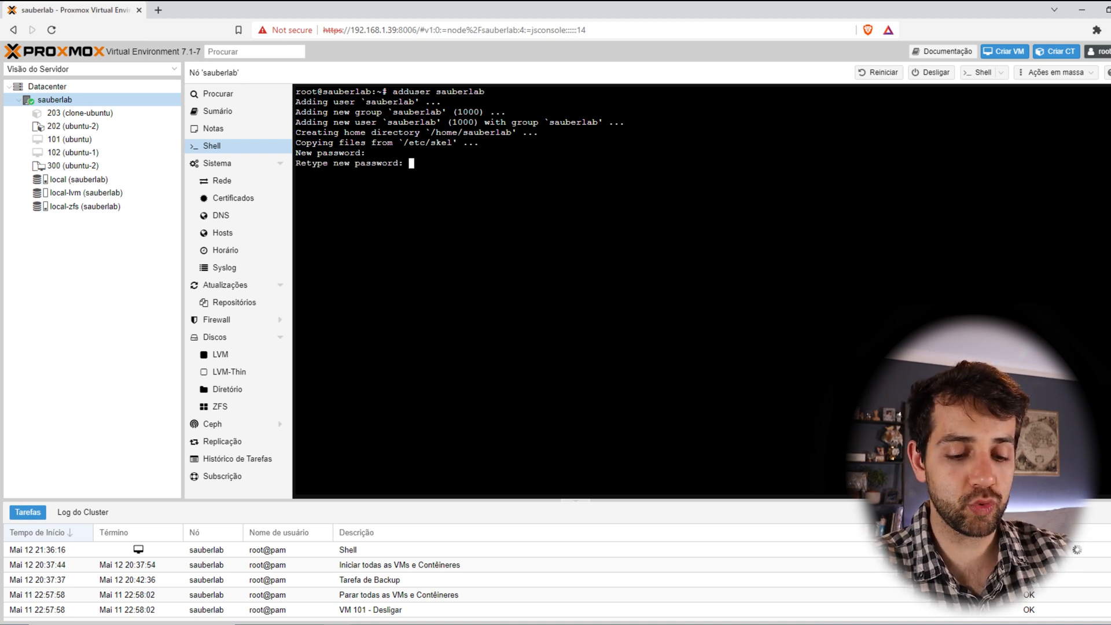
key(Return)
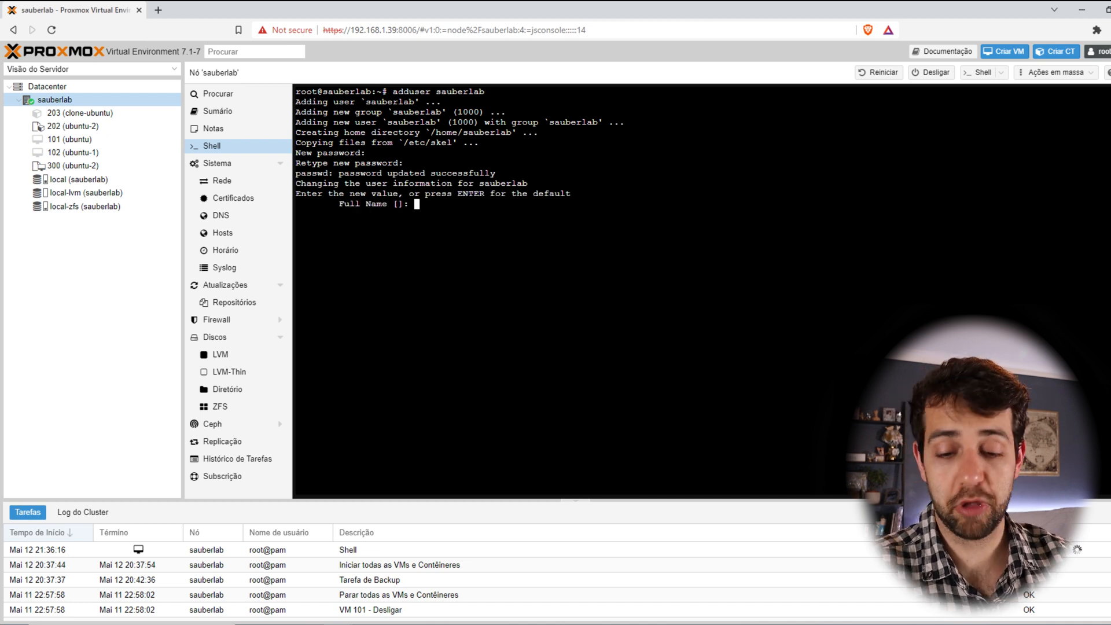
Accept the default blank user information for the new account with Y, and list the system accounts with cat /etc/passwd.
key(Return)
key(Return)
key(Return)
key(Return)
key(Return)
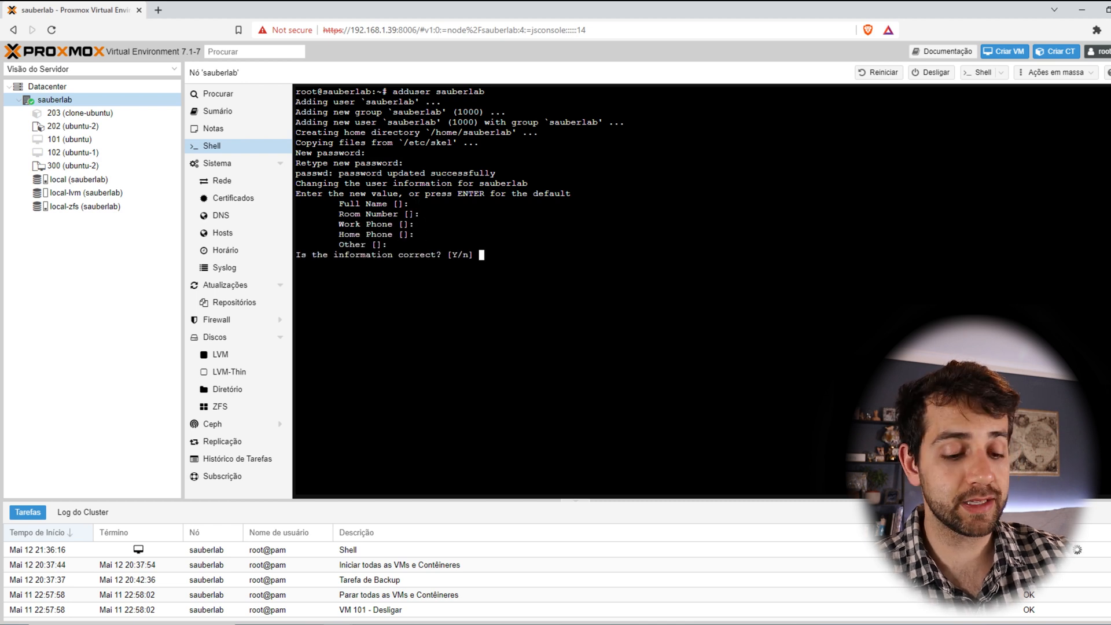
text(Y)
key(Return)
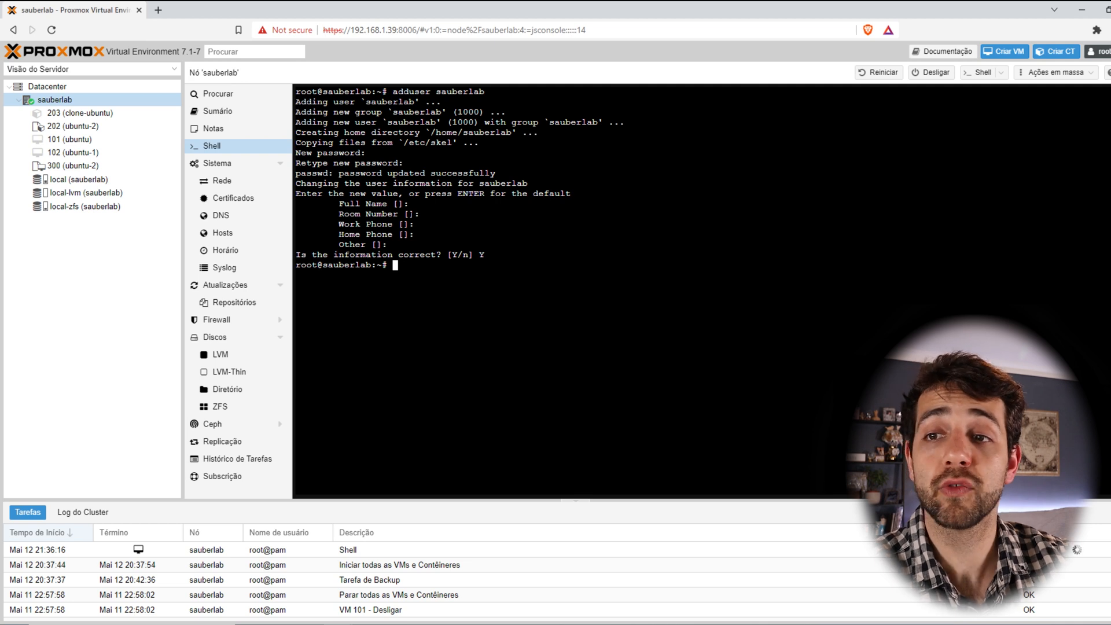
text(passwd sauberlab)
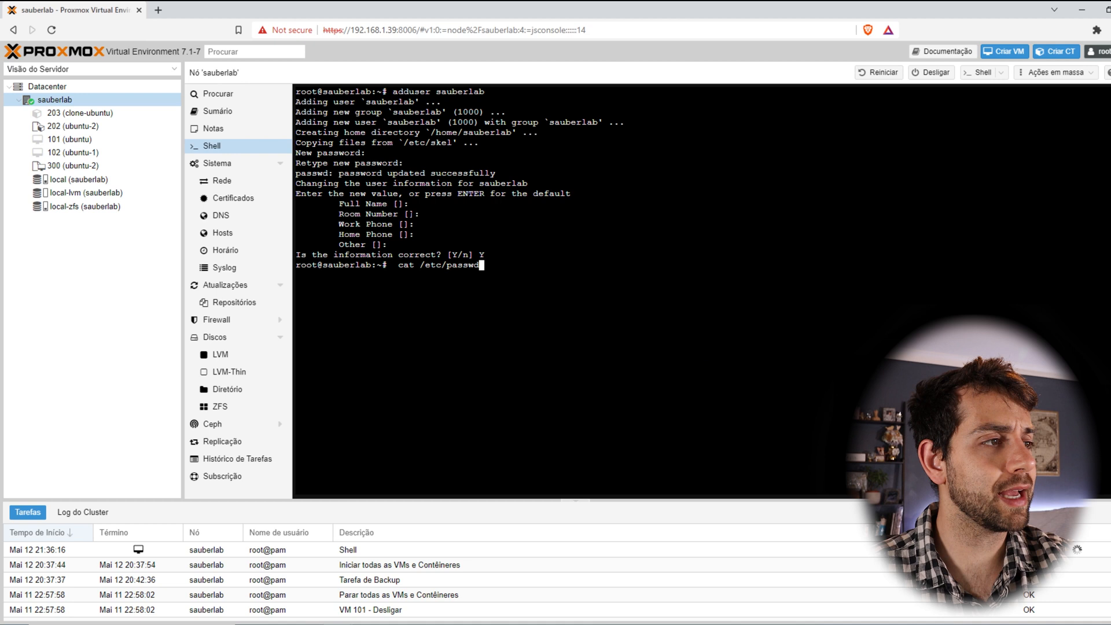
key(Return)
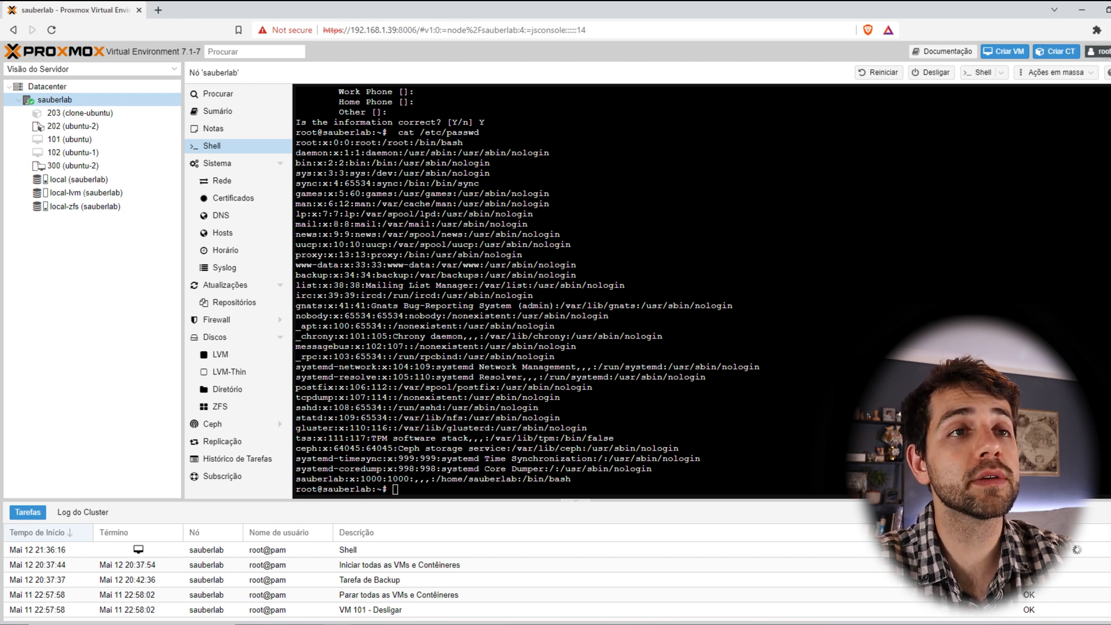
Log out of the root session and log in as sauberlab with the account password under Linux PAM standard authentication, dismissing the subscription notice.
click(1099, 51)
click(1093, 128)
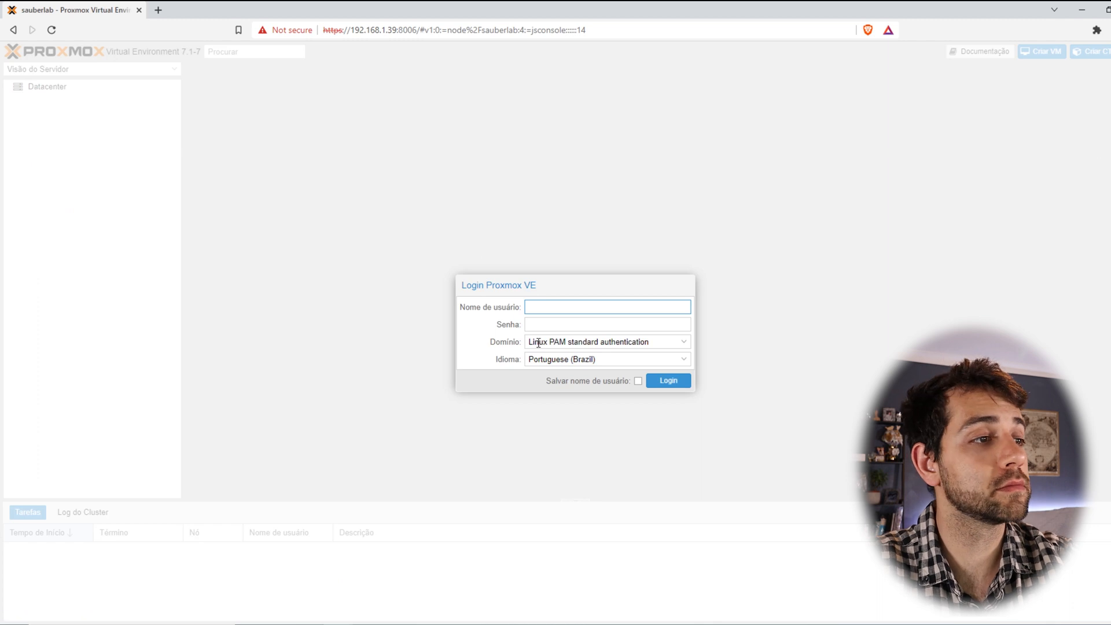
text(sauberlab)
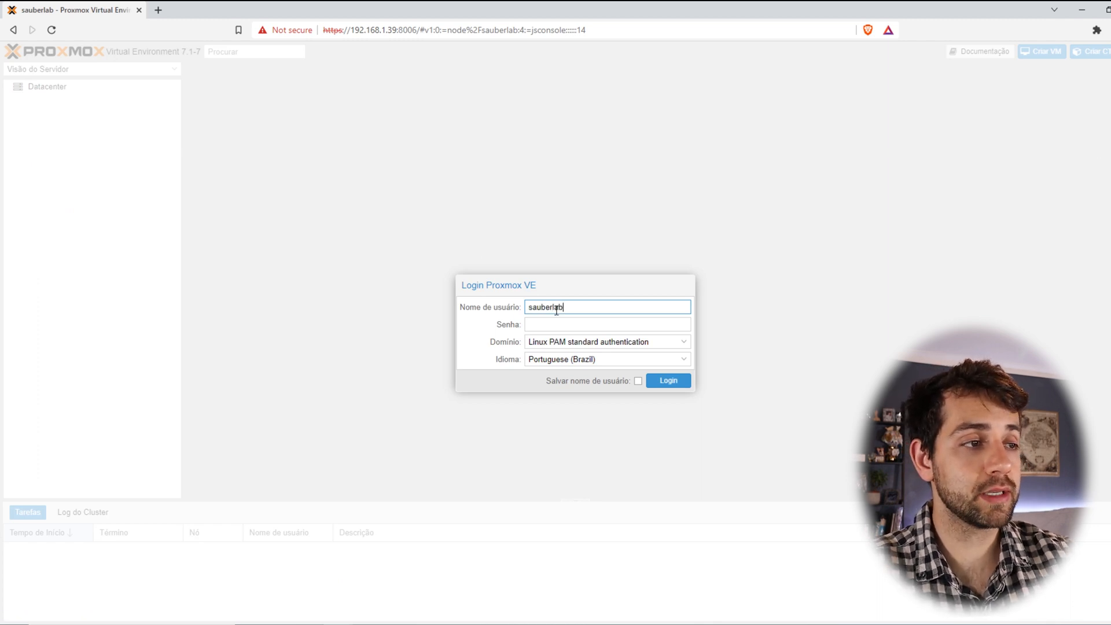
key(Tab)
text(•••••••)
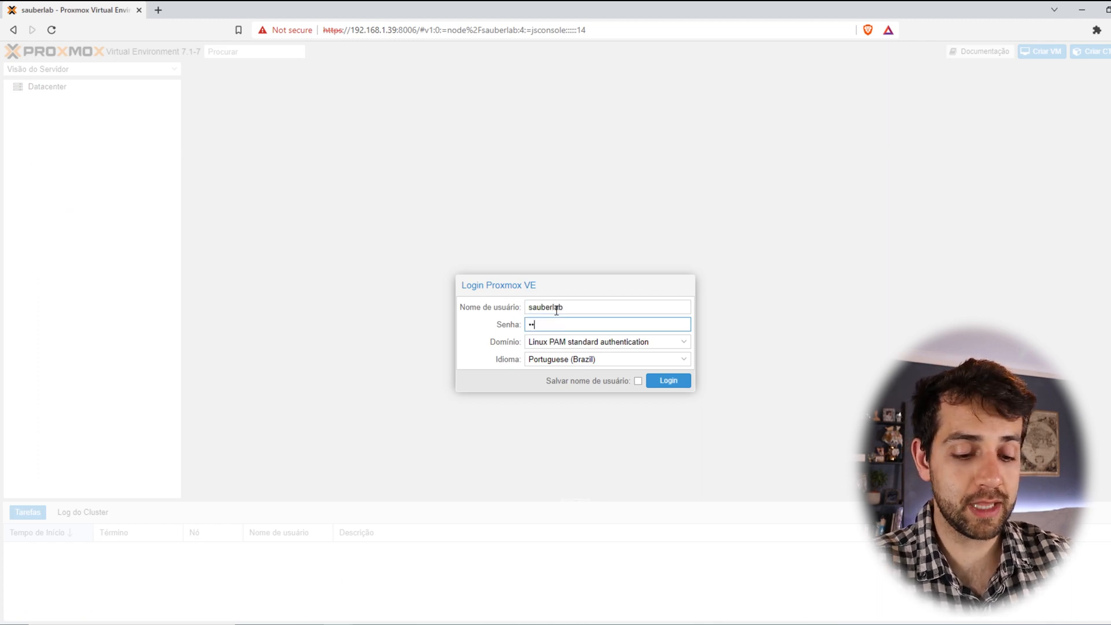
text(•)
key(Return)
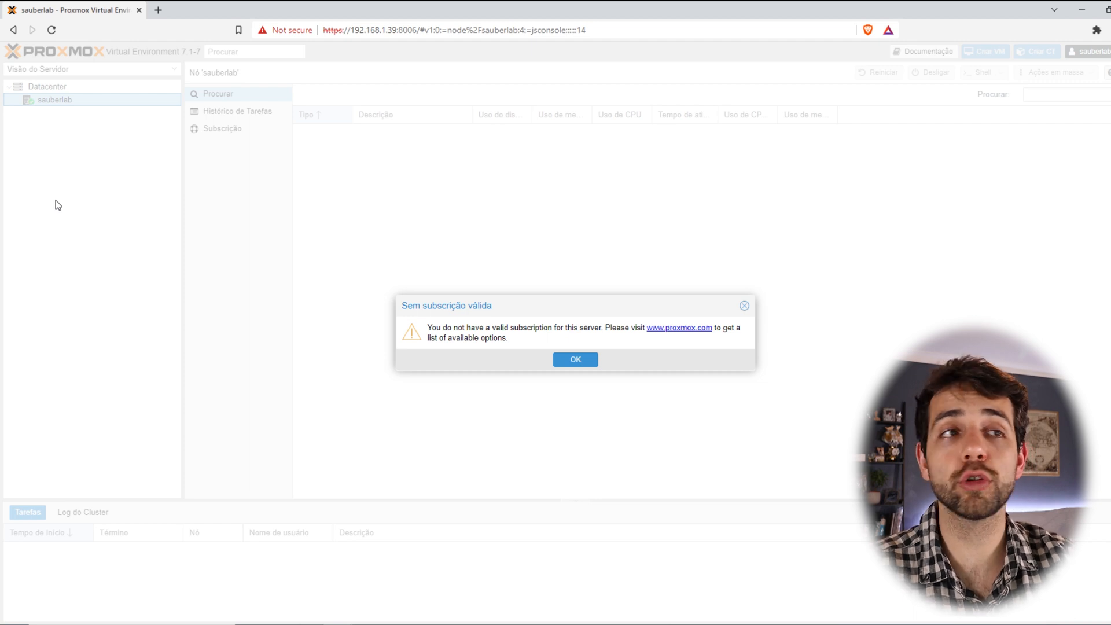
click(579, 360)
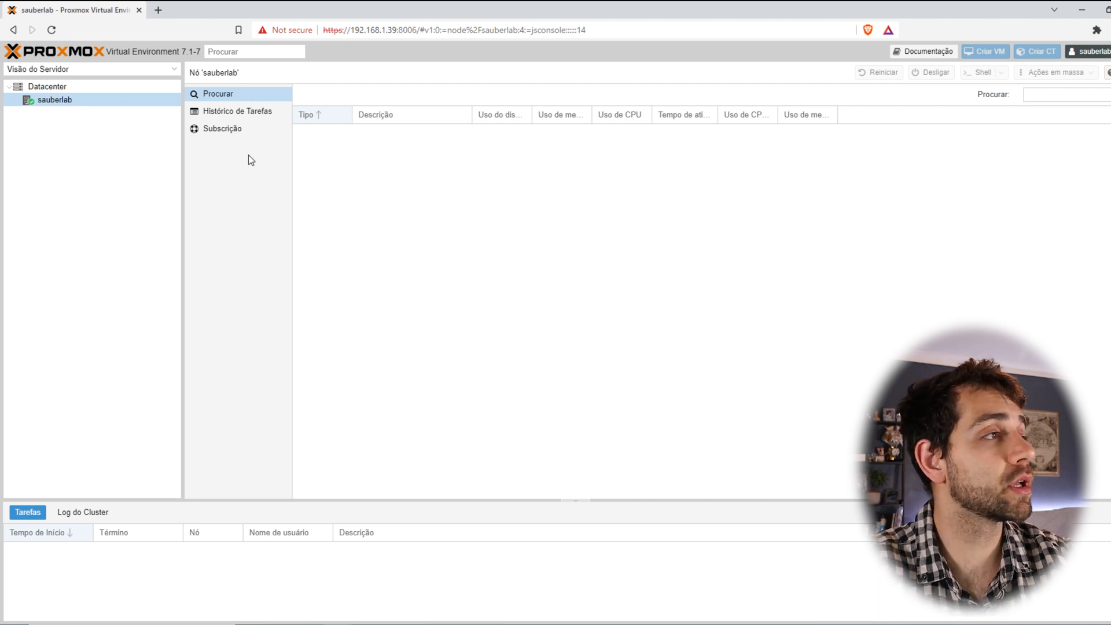
Examine what sauberlab can access in the node's task history and the Datacenter's users, API tokens, Two Factor and search pages.
click(240, 123)
click(236, 109)
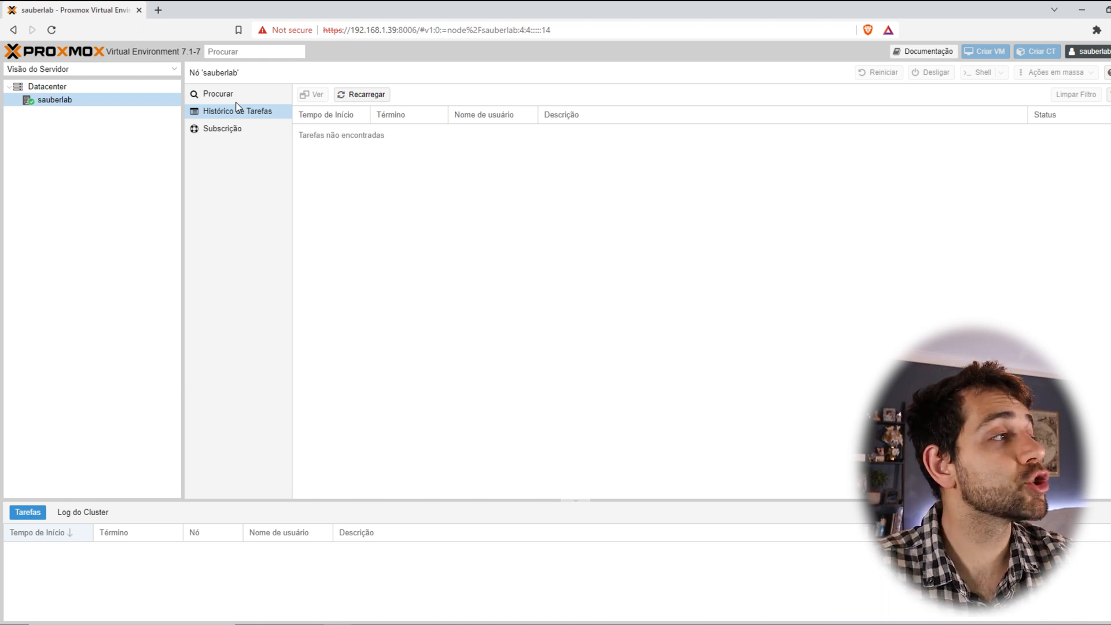
click(32, 86)
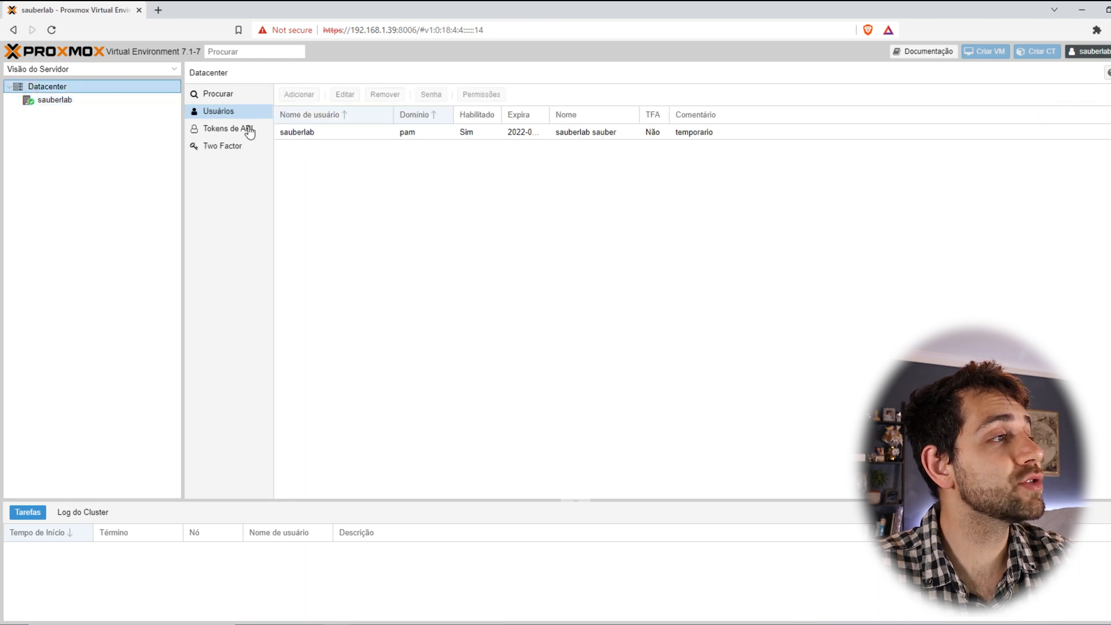
click(617, 133)
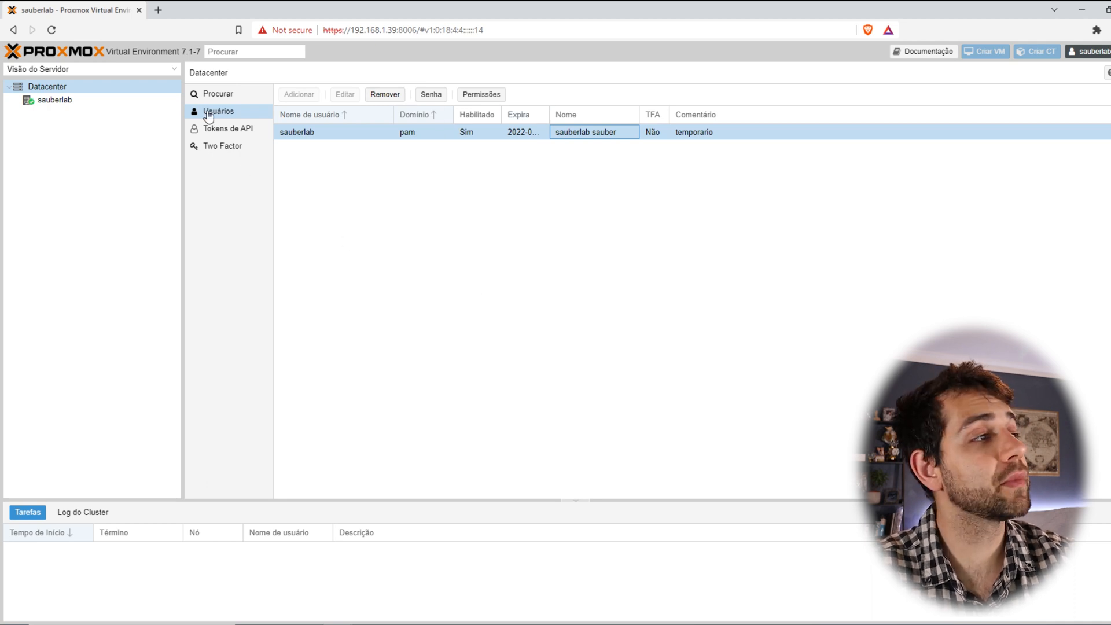
click(226, 130)
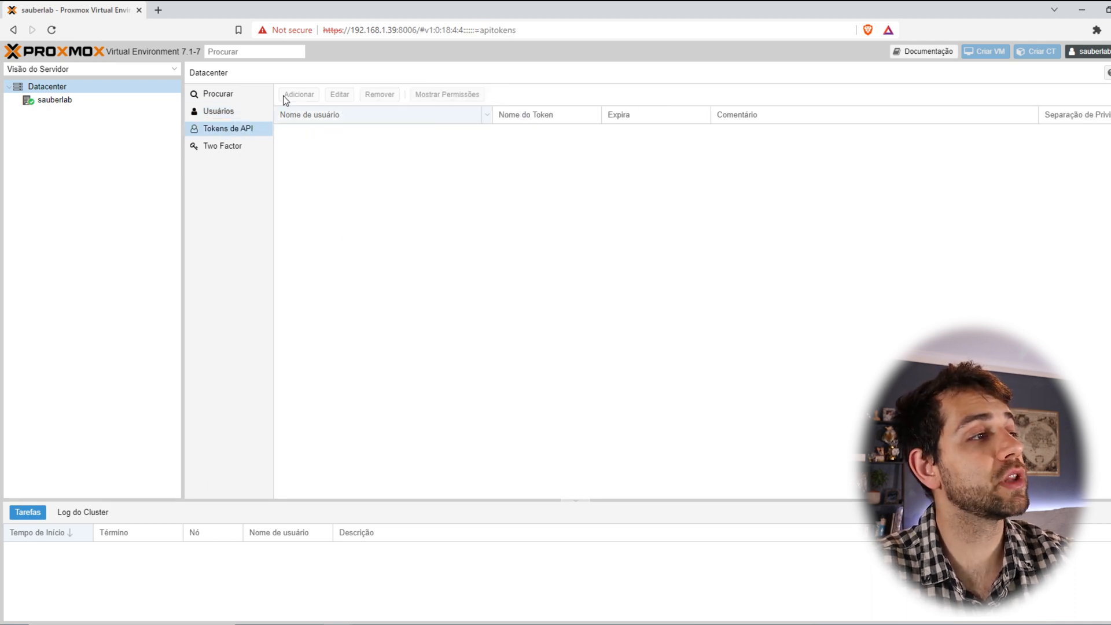
click(231, 151)
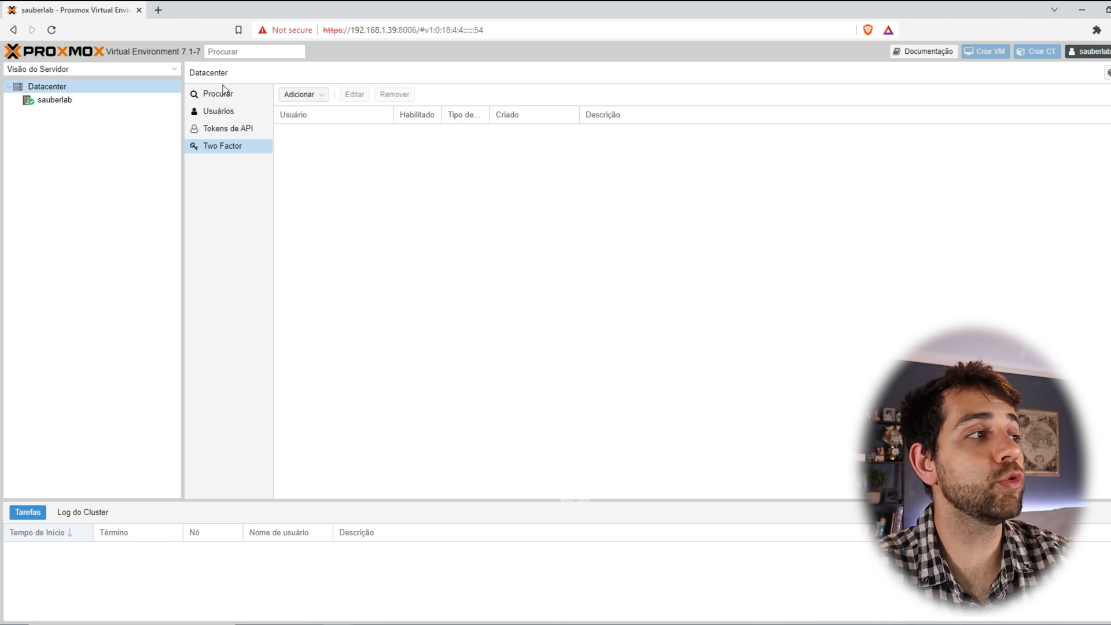
click(224, 93)
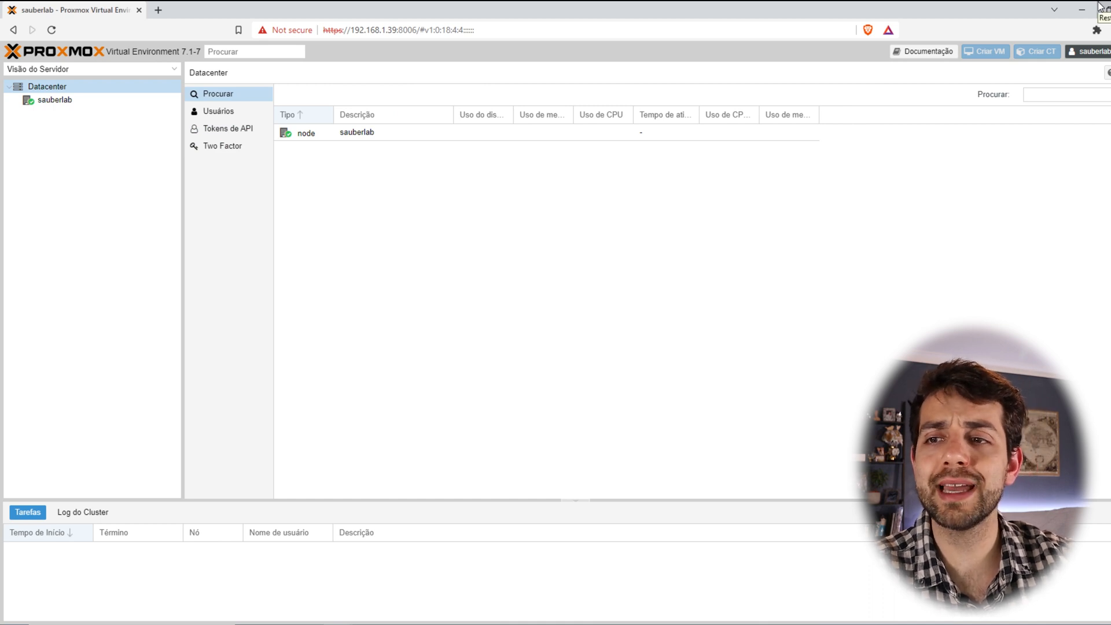
Log out of the sauberlab session and log back in as root with the account password under Linux PAM standard authentication, dismissing the subscription notice.
click(1091, 52)
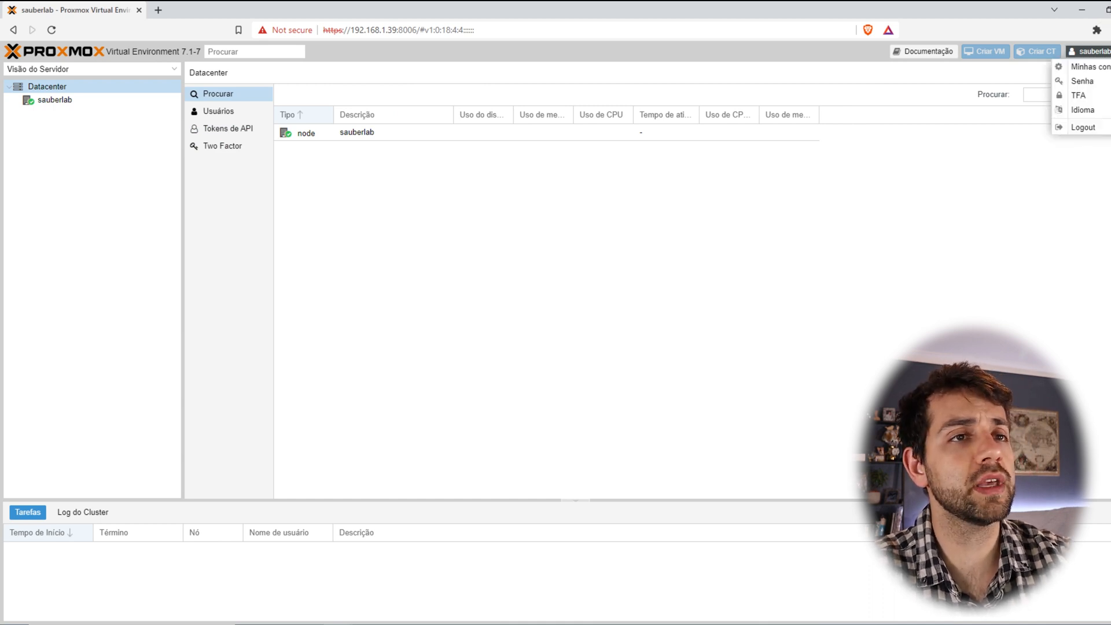
click(1092, 128)
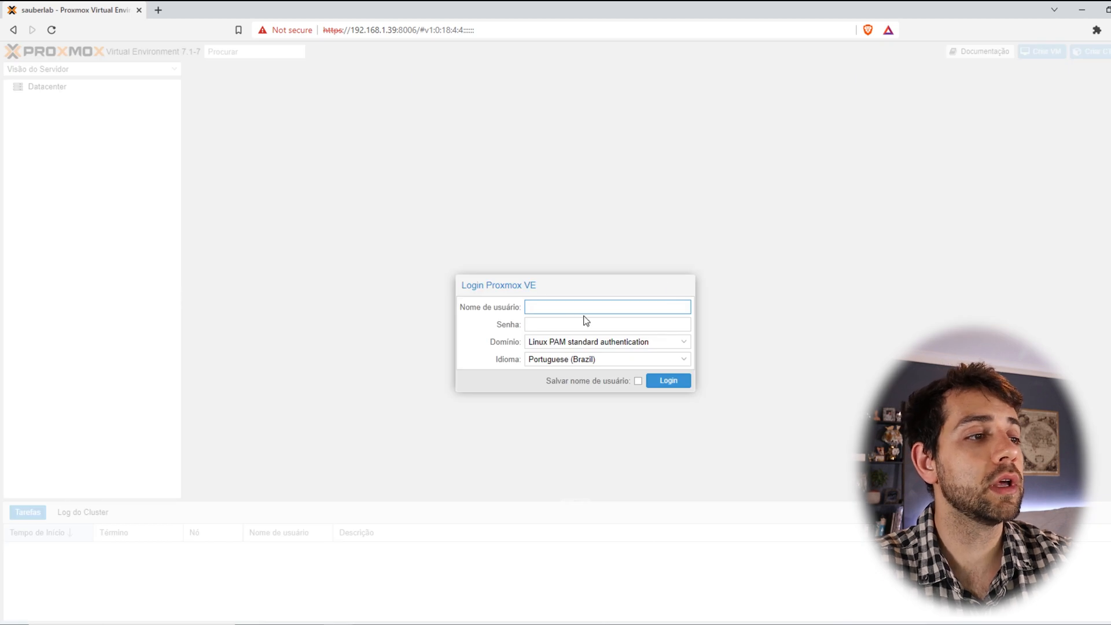
click(595, 342)
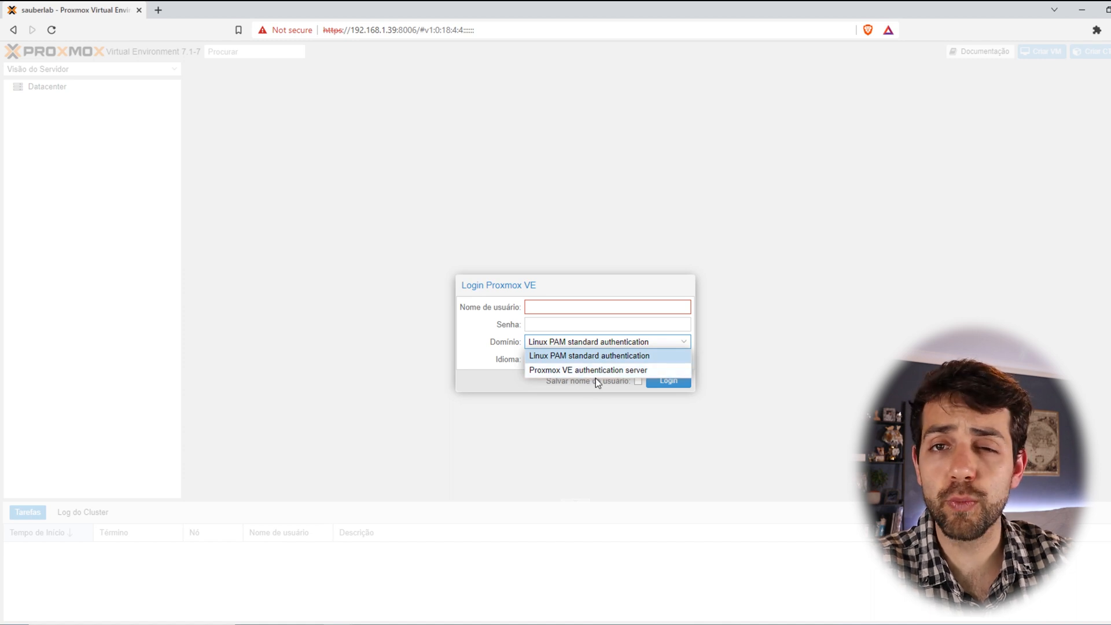
click(568, 313)
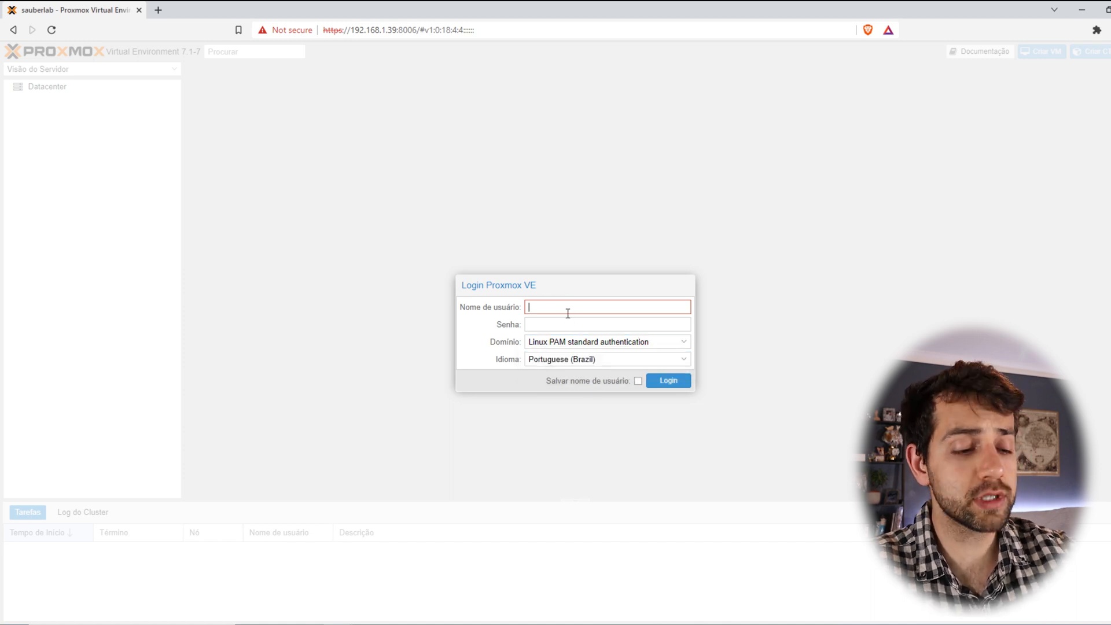
text(root)
key(Tab)
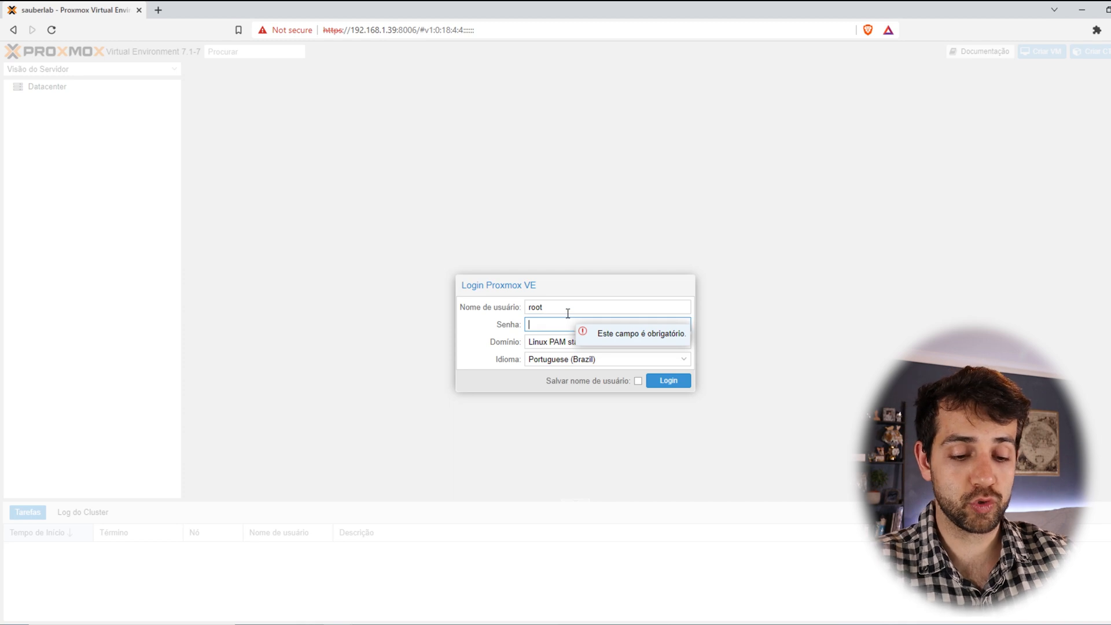
text(******)
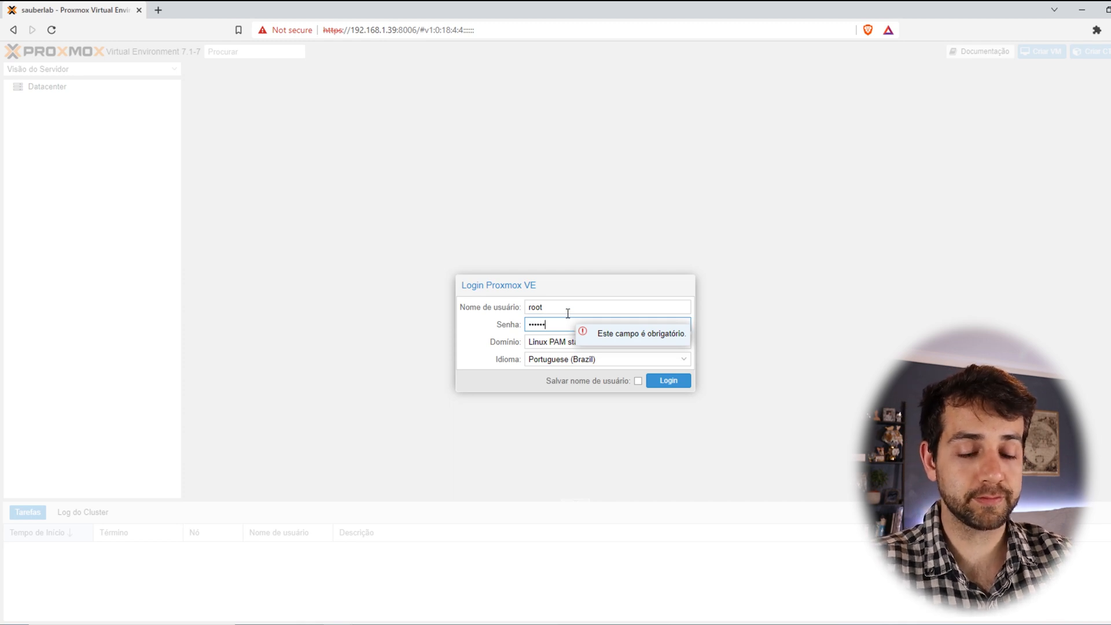
key(Return)
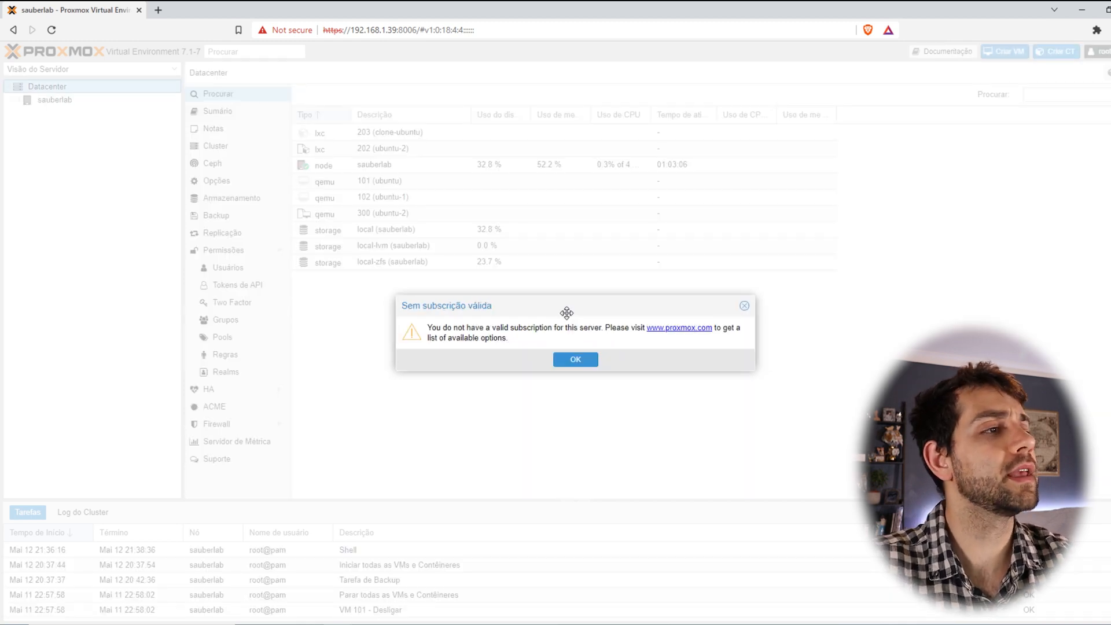
click(575, 360)
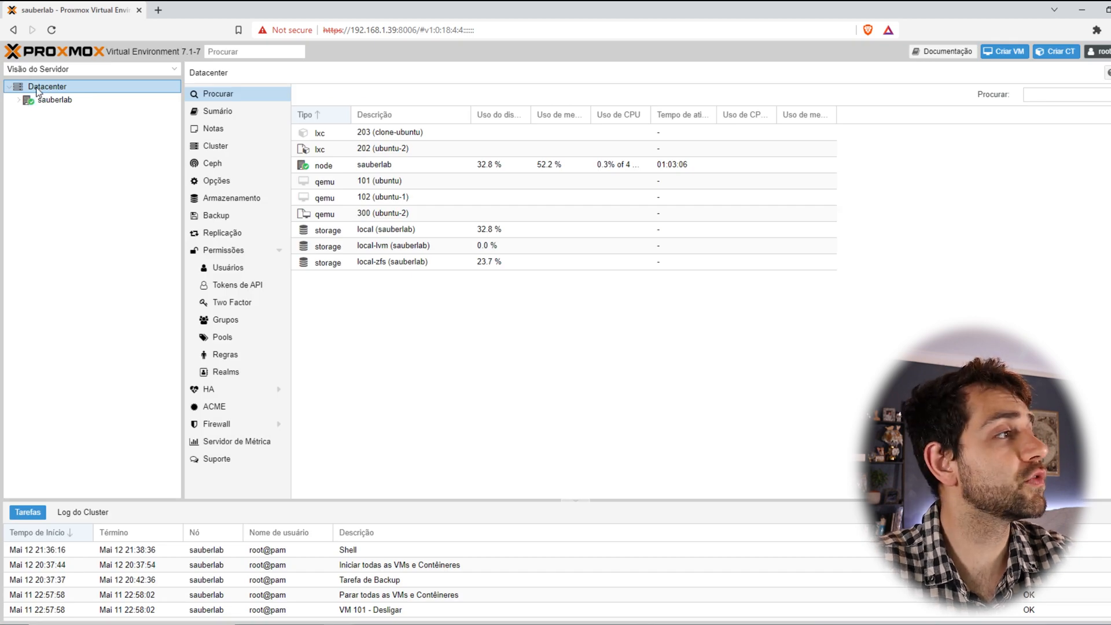
Start a new Datacenter user named sauberlab with the Proxmox VE authentication server as its realm.
click(220, 269)
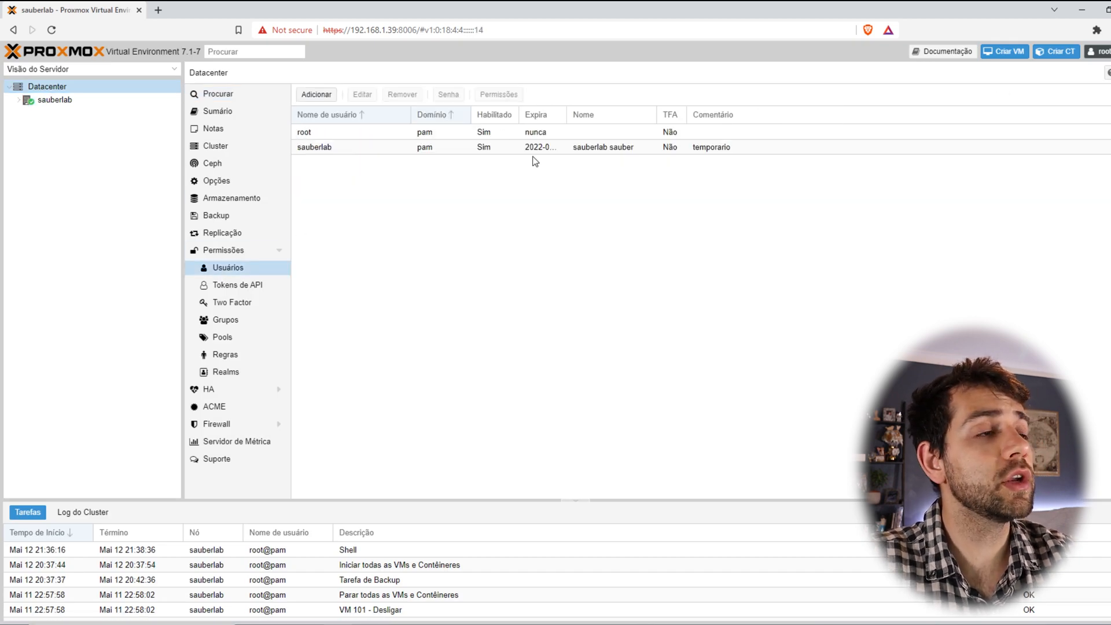
click(494, 148)
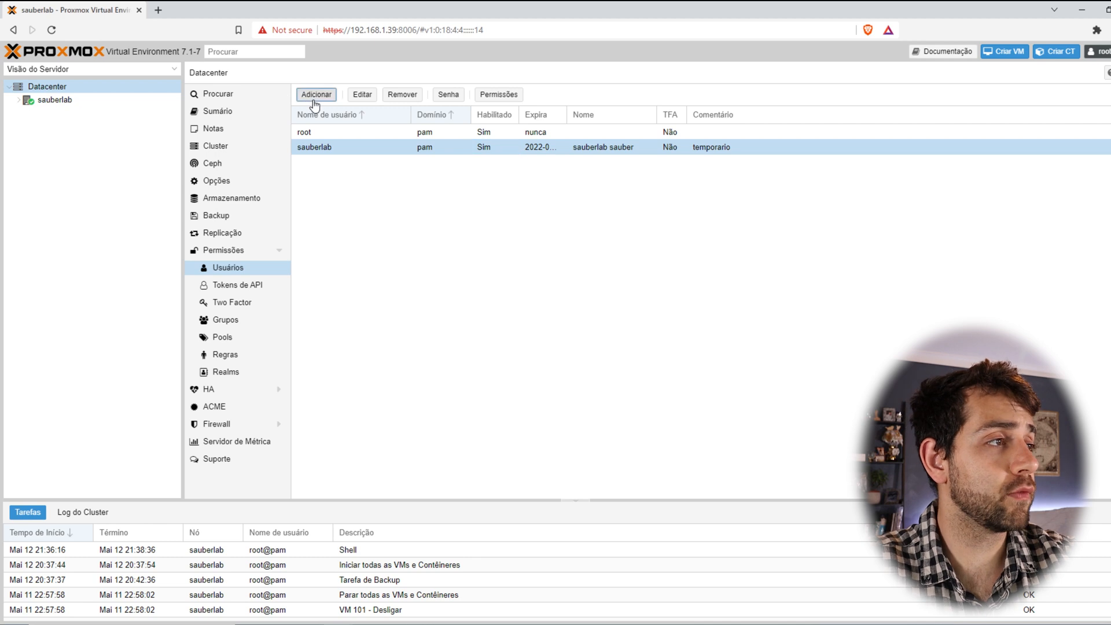
click(316, 94)
text(sauberlab)
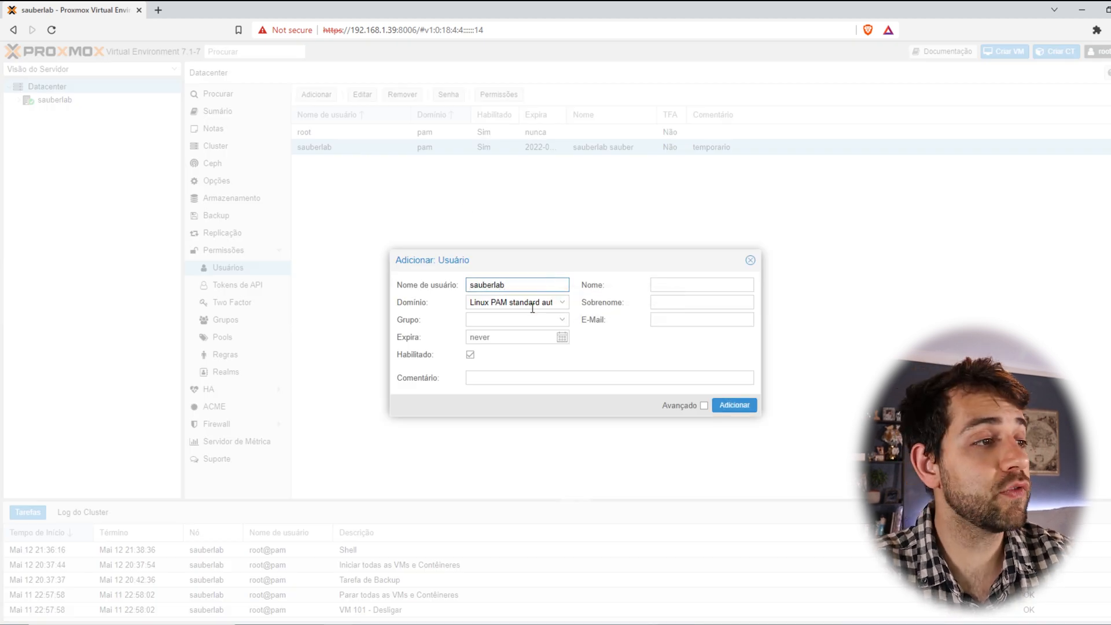
click(531, 302)
click(510, 331)
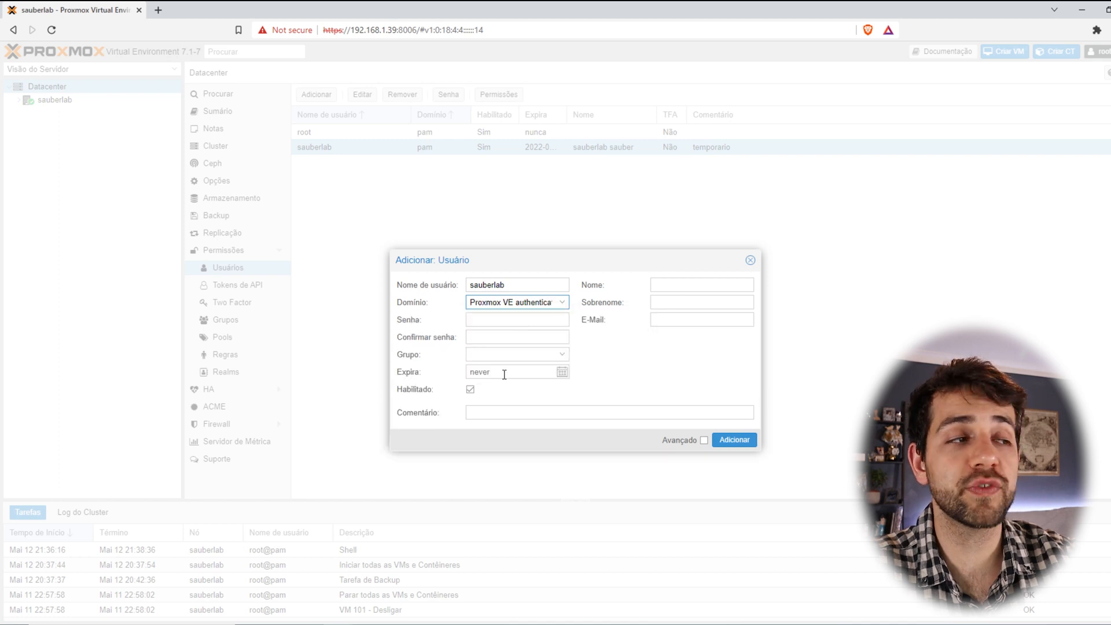
Enter and confirm the new user's password, add the Proxmox VE user sauberlab, and compare the pam and pve sauberlab entries.
click(538, 321)
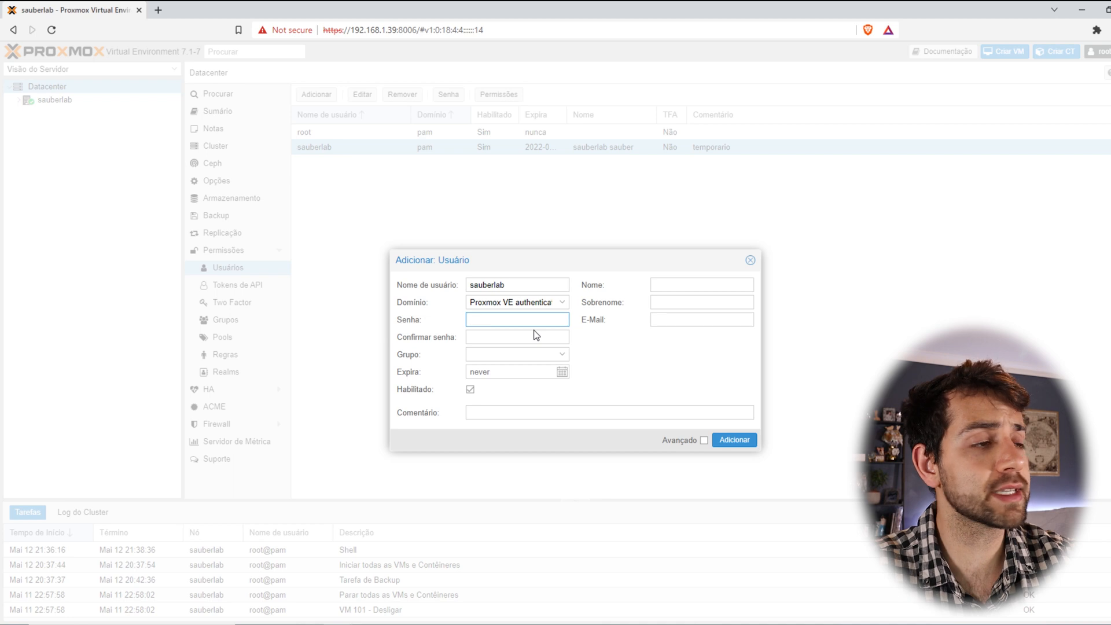
text(******)
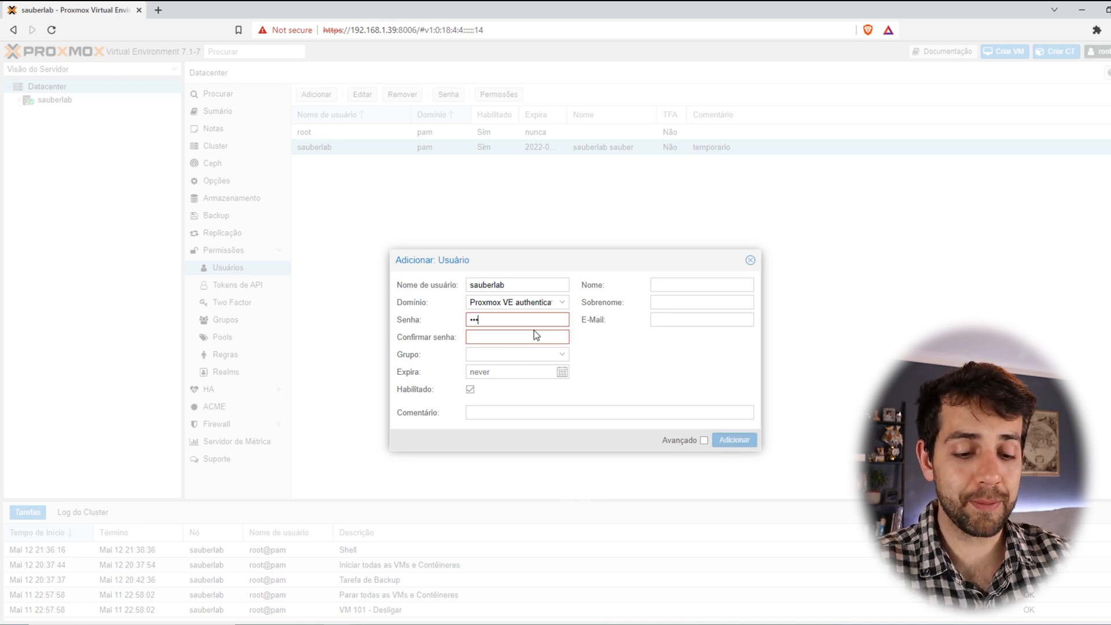
text(********)
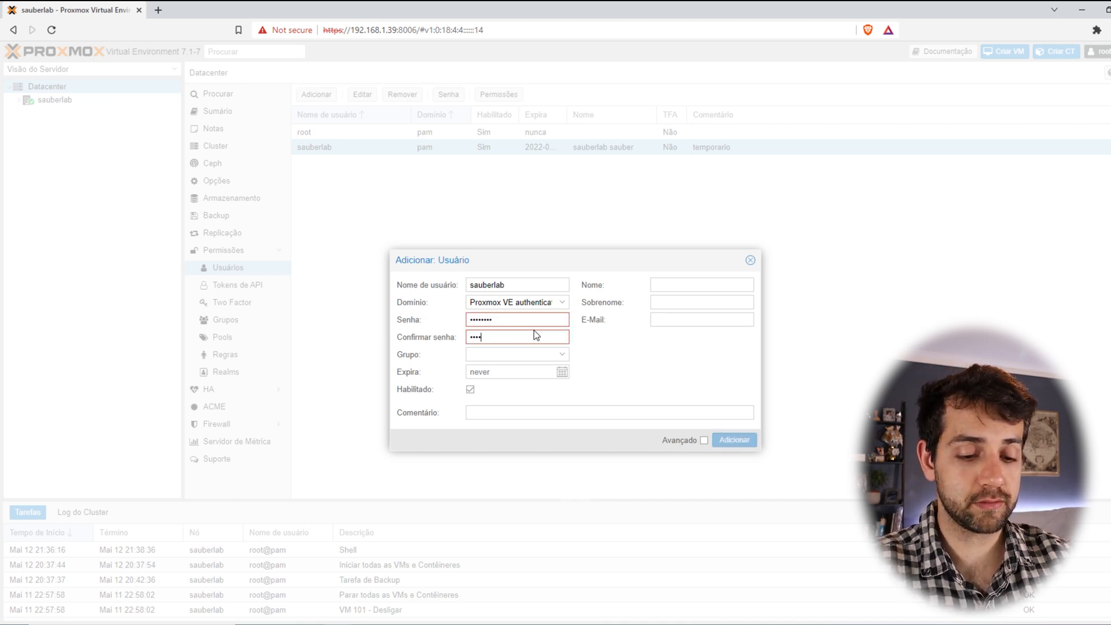
click(561, 354)
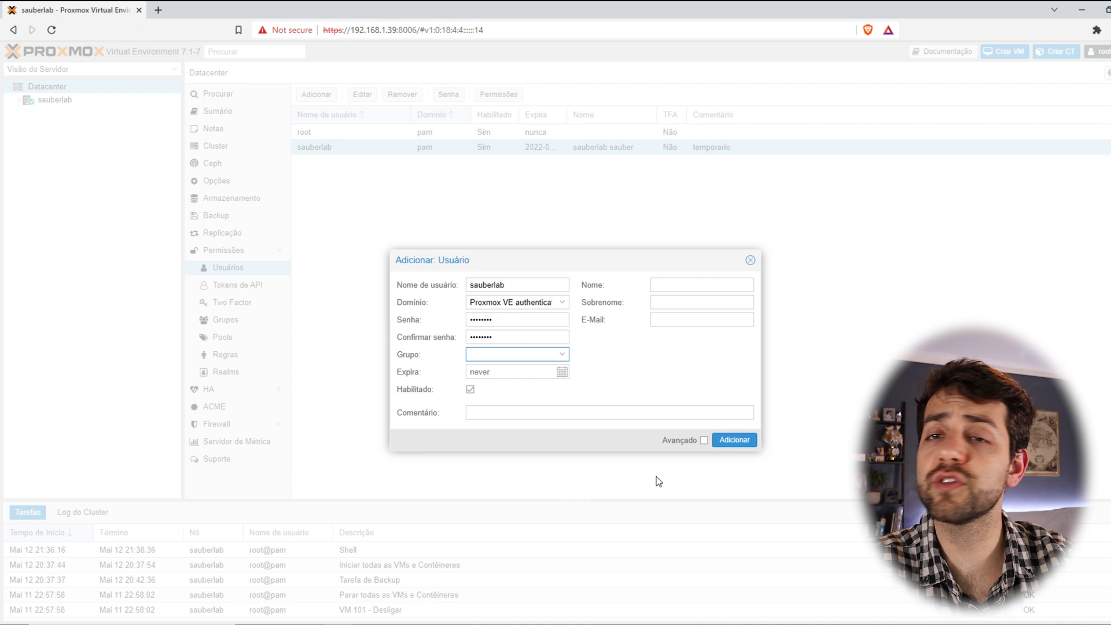
click(756, 447)
click(734, 439)
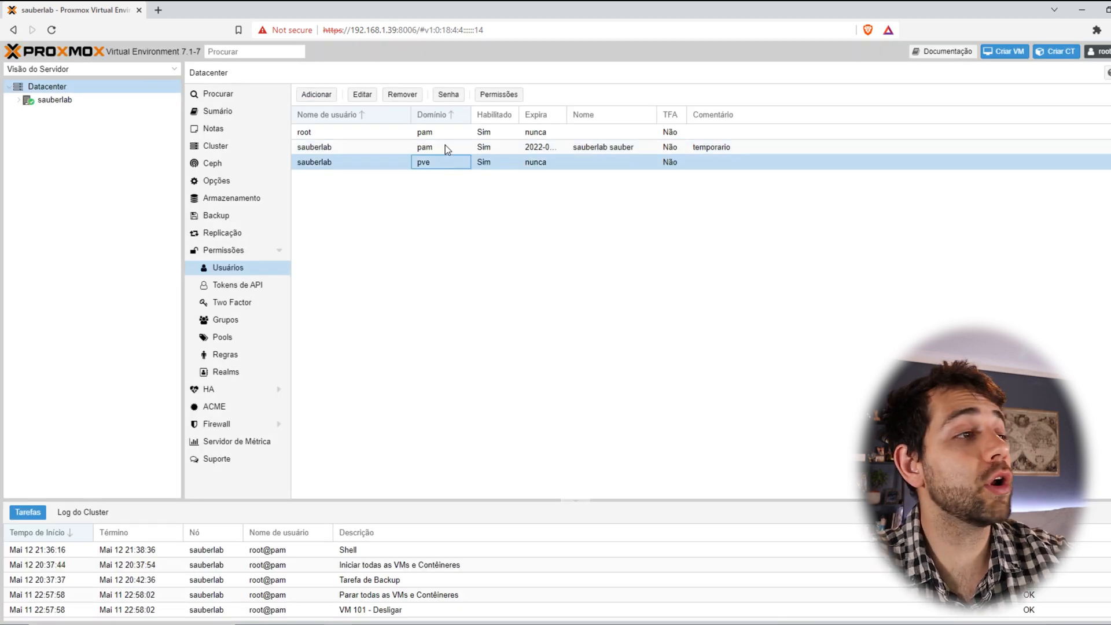
click(445, 145)
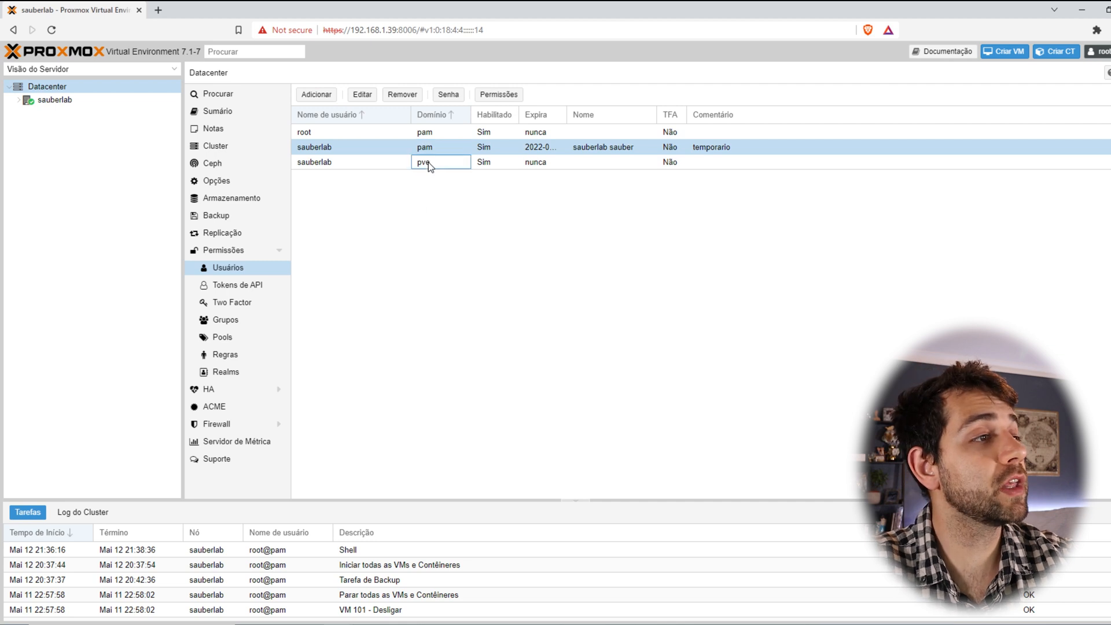
click(428, 162)
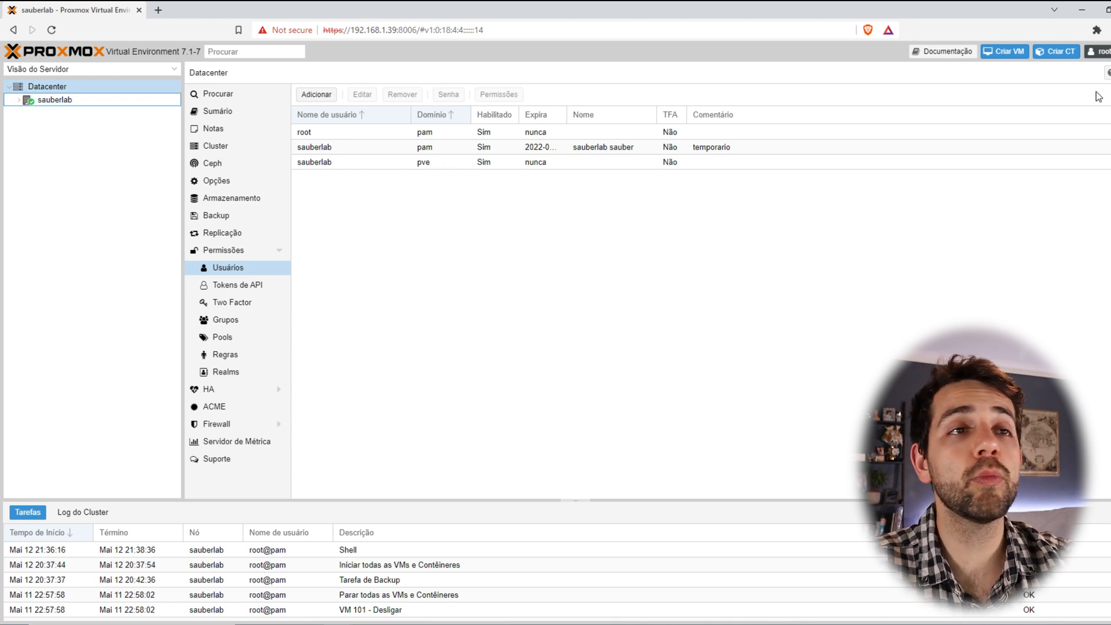
Log out of the root session, log in as sauberlab with the account password under Proxmox VE authentication server, and open the sauberlab node.
click(1098, 51)
click(1081, 127)
click(570, 343)
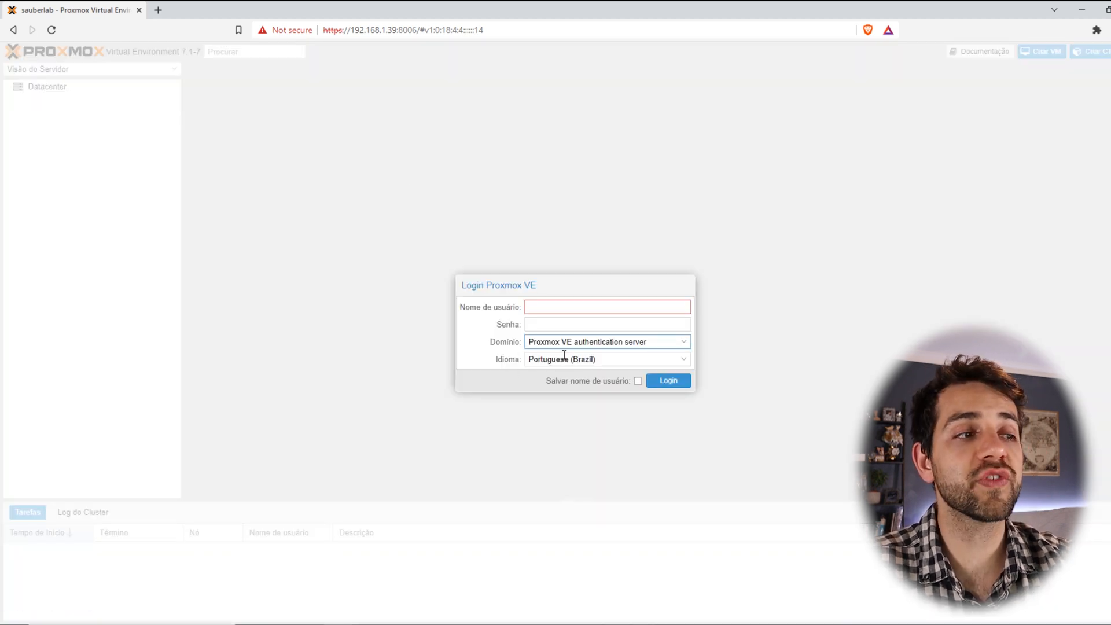
click(576, 308)
text(sauberlab)
key(Tab)
text(********)
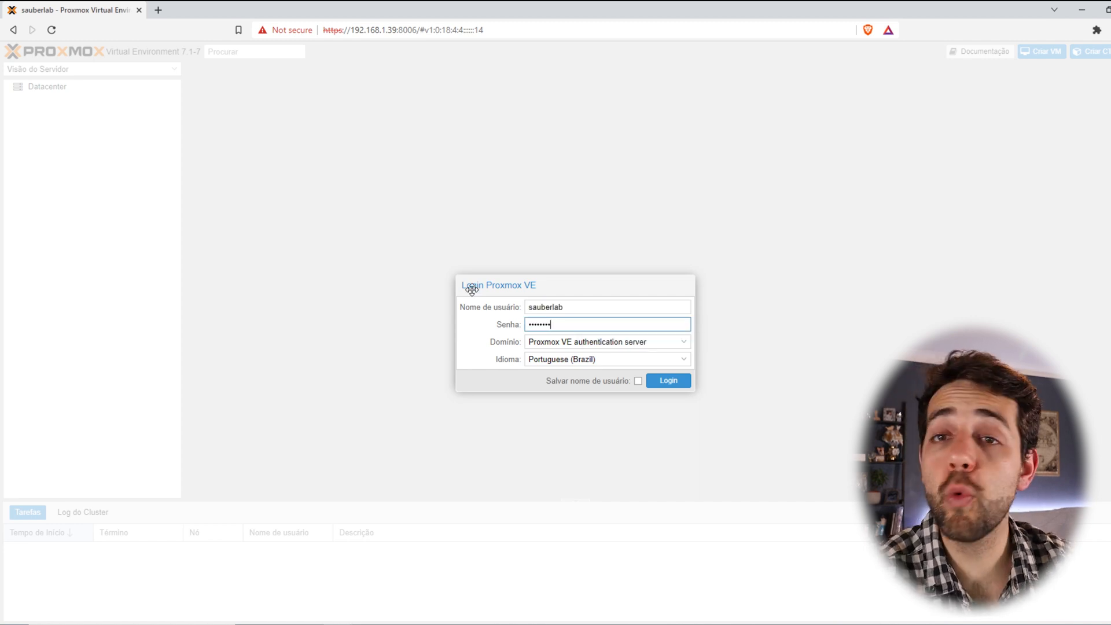
click(670, 385)
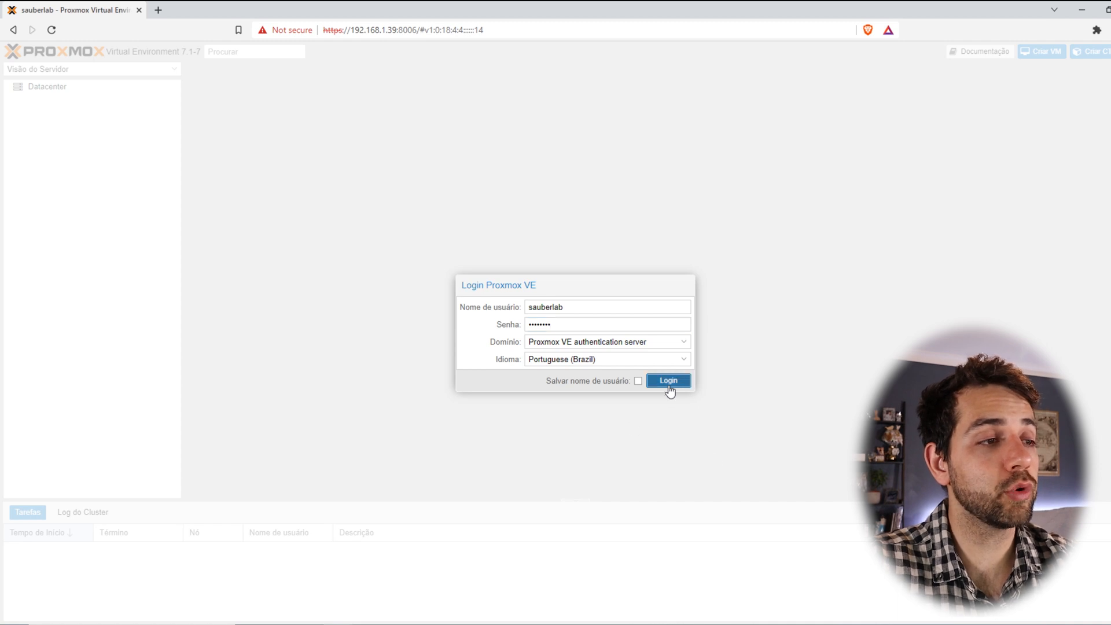
click(68, 108)
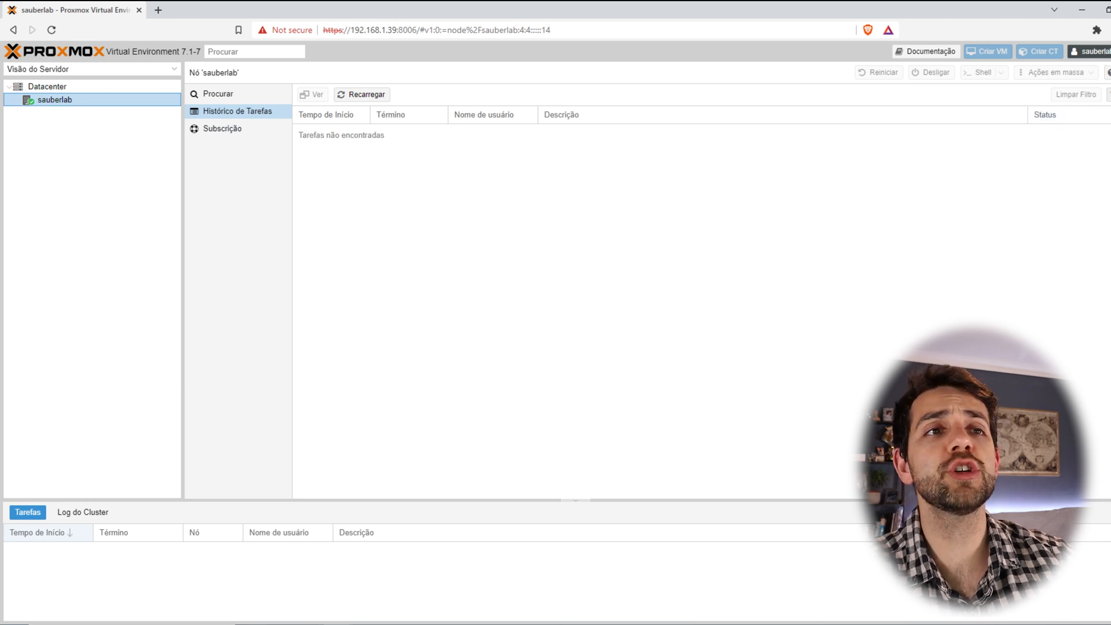
Log out of the sauberlab session and fill the login form with the username root and the account password.
click(1091, 51)
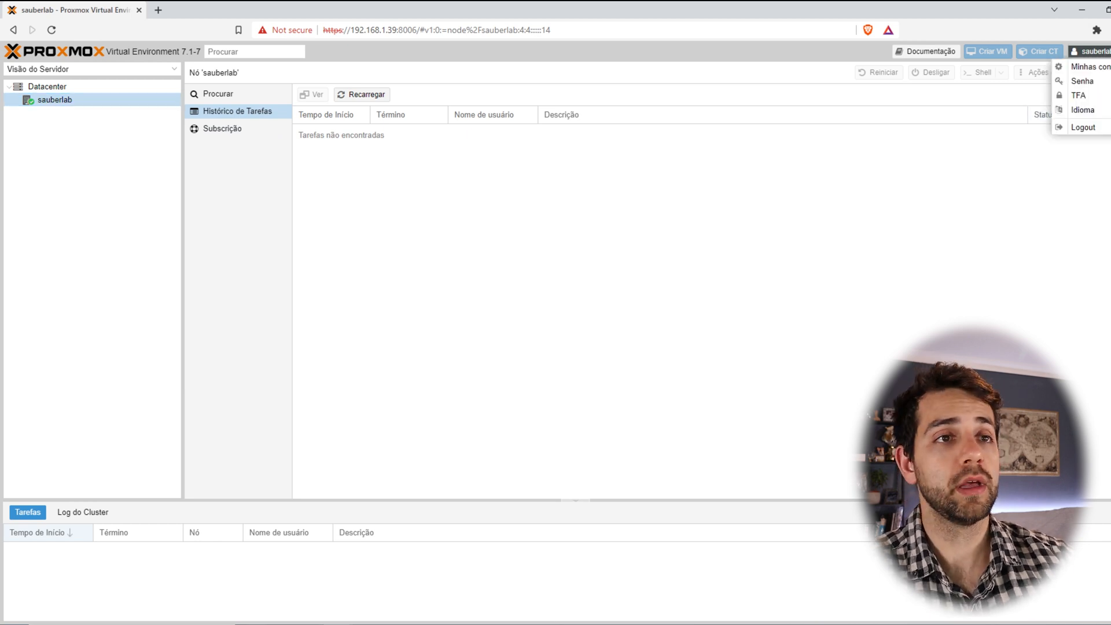
click(1107, 130)
text(root)
key(Tab)
text(••••••••)
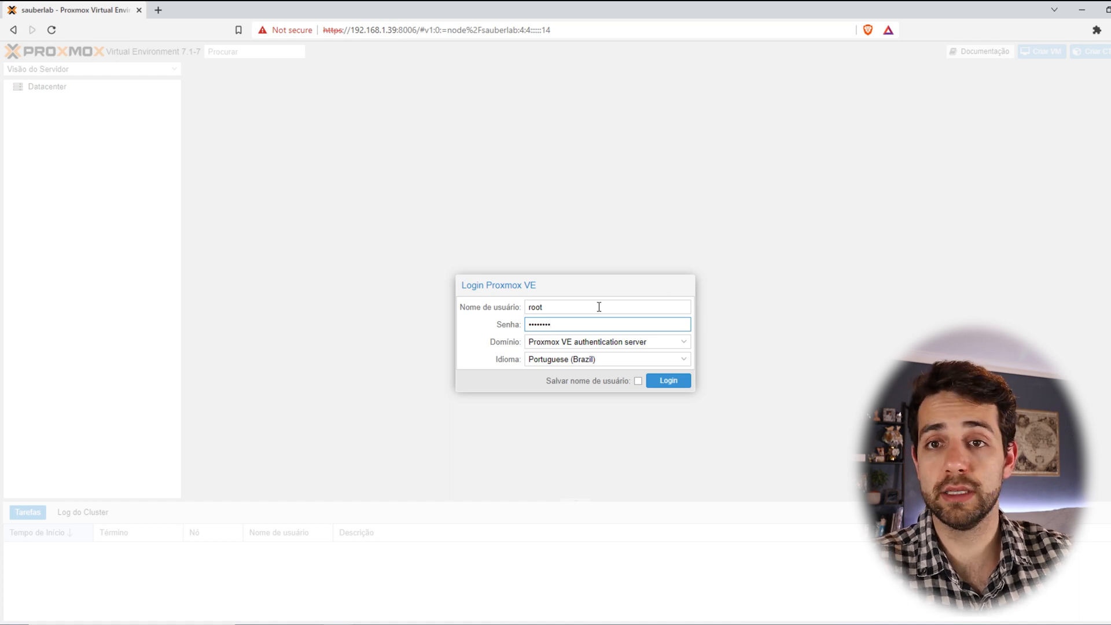
Try to log in as root with Proxmox VE authentication server as the realm.
click(564, 341)
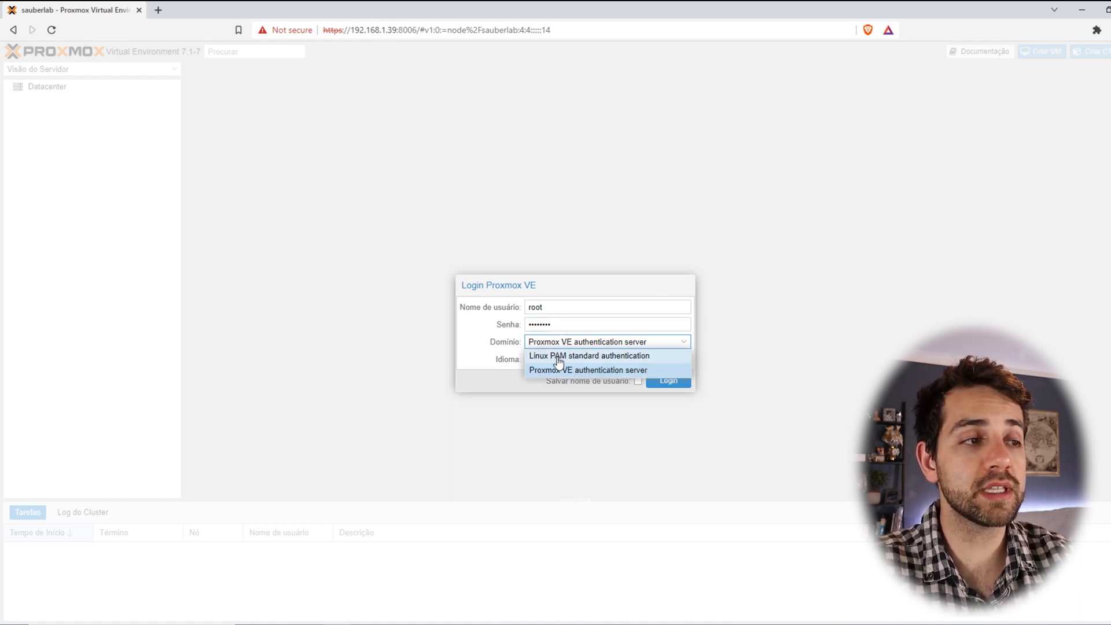
click(427, 337)
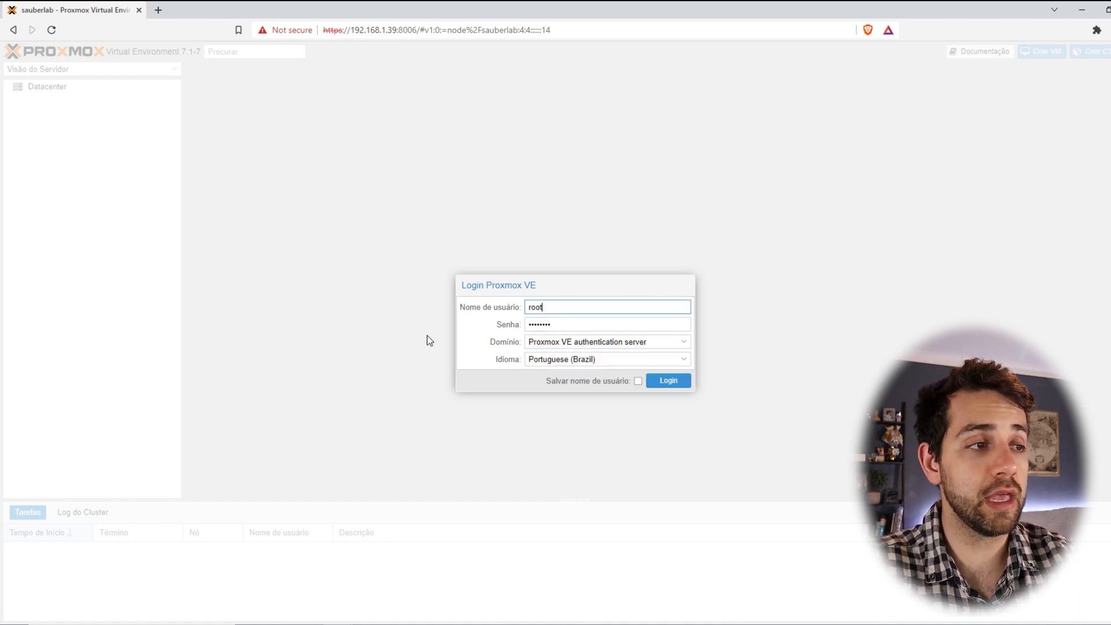
click(660, 389)
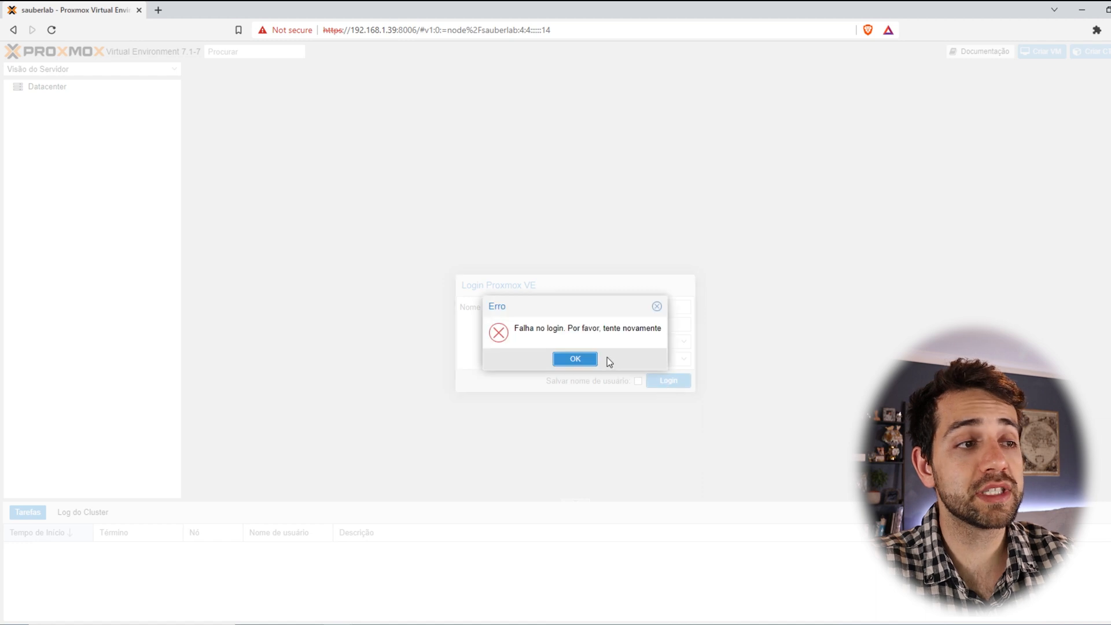
click(572, 360)
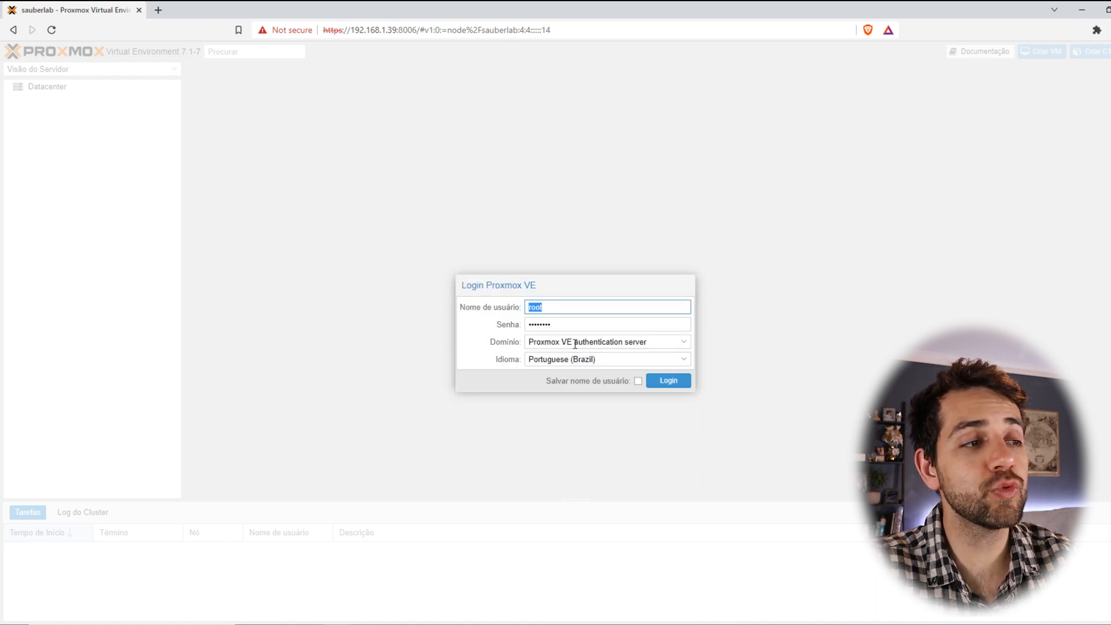
Log in as root under Linux PAM standard authentication and dismiss the subscription notice.
click(575, 342)
click(574, 352)
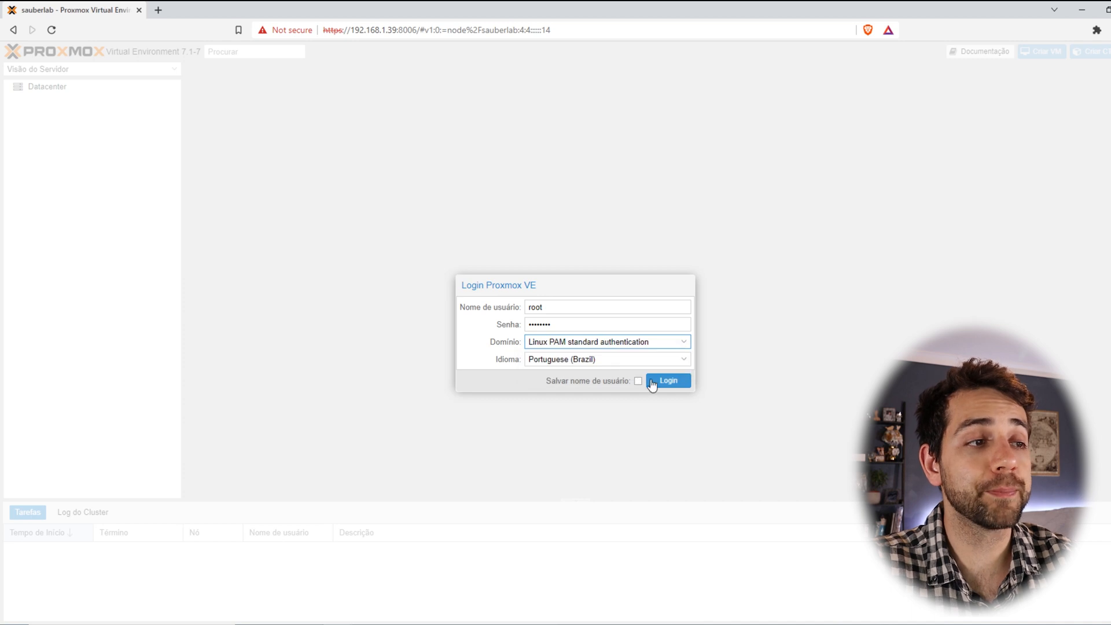
click(669, 381)
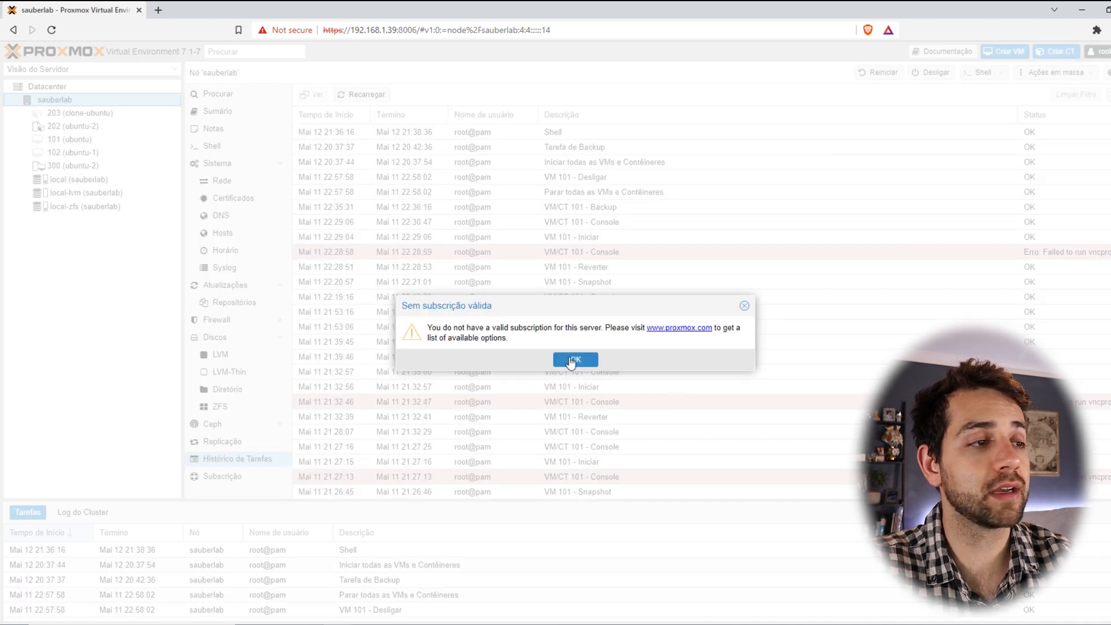
click(573, 360)
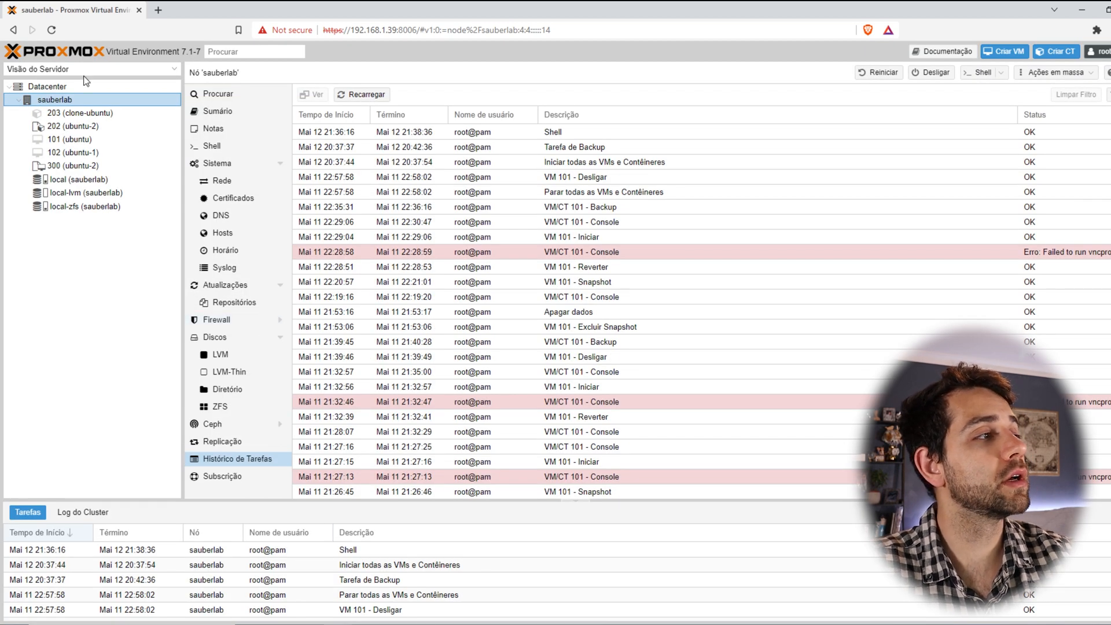
Check the pam sauberlab entry among the Datacenter users, and list the Linux accounts with cat /etc/passwd in the sauberlab node's shell.
click(57, 88)
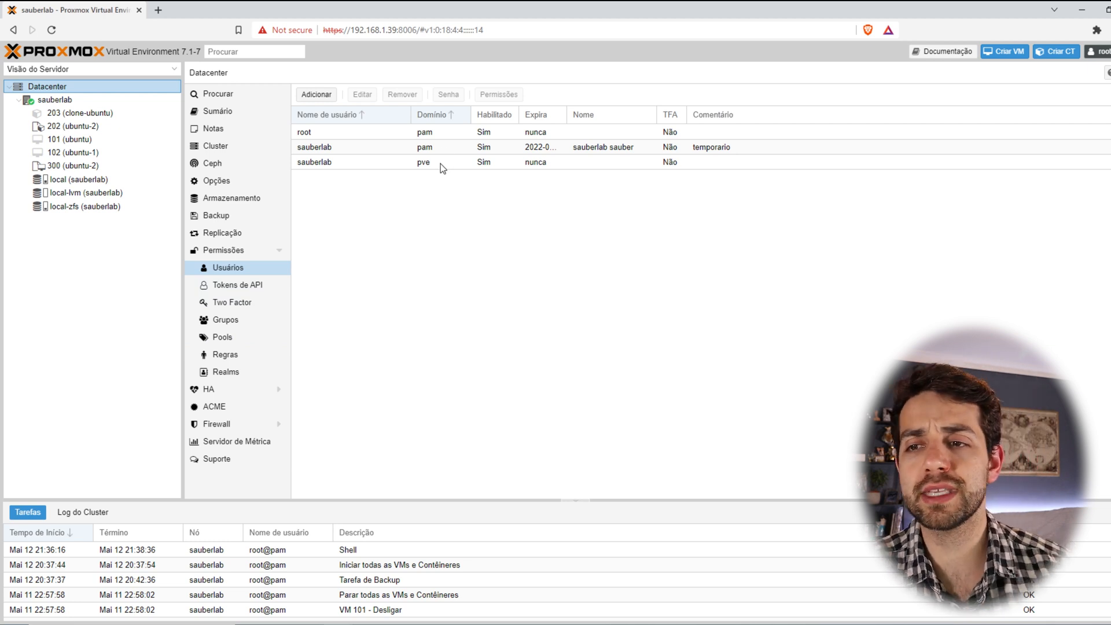
click(440, 147)
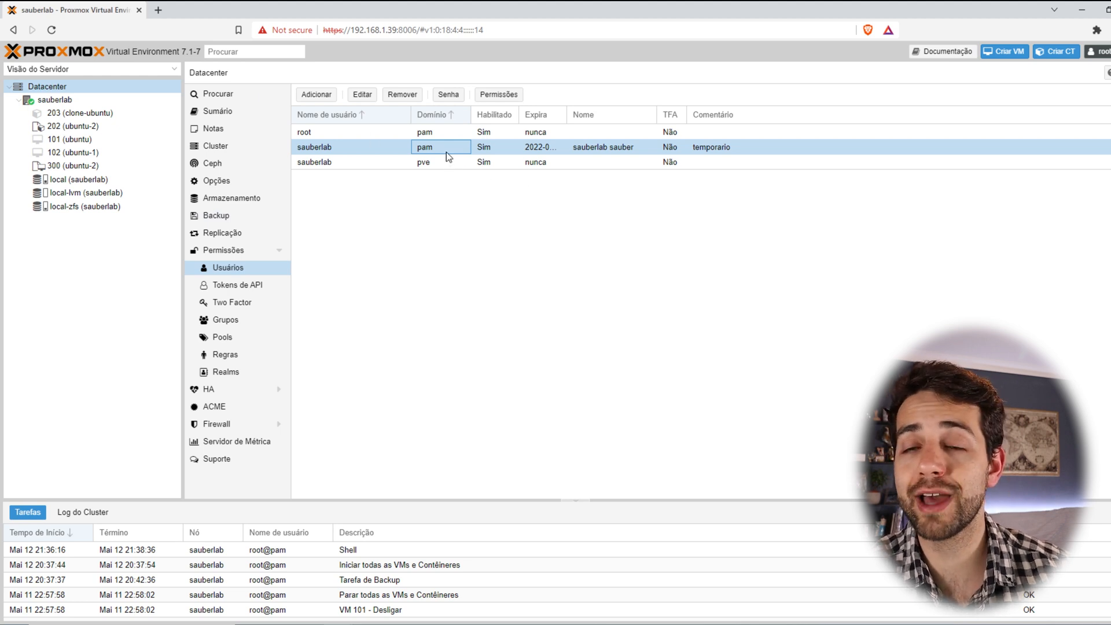
click(63, 102)
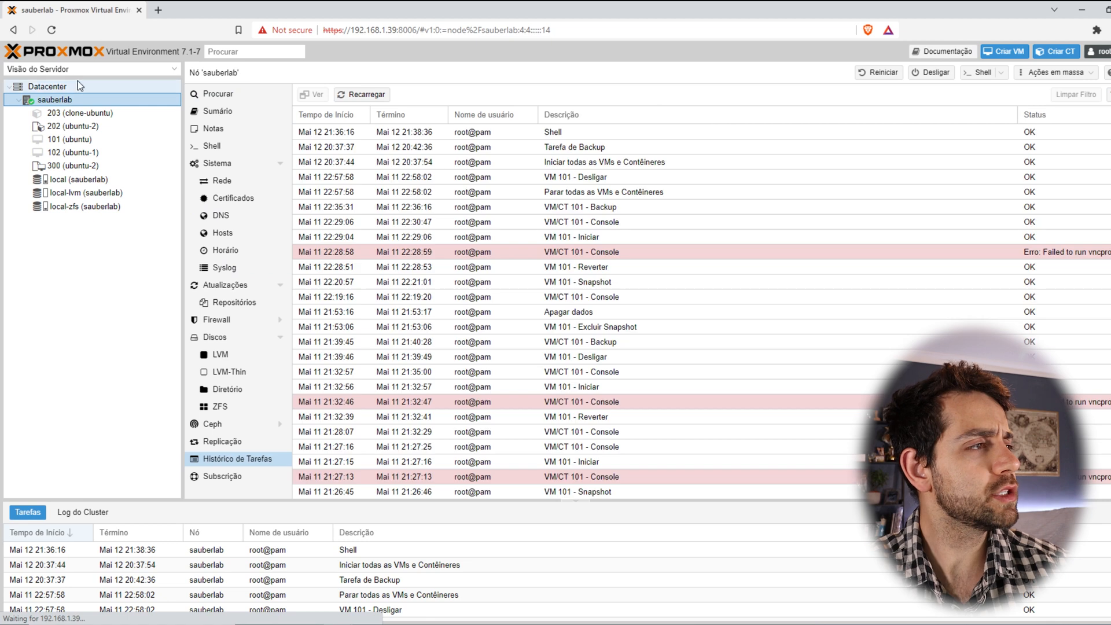
click(225, 133)
click(238, 148)
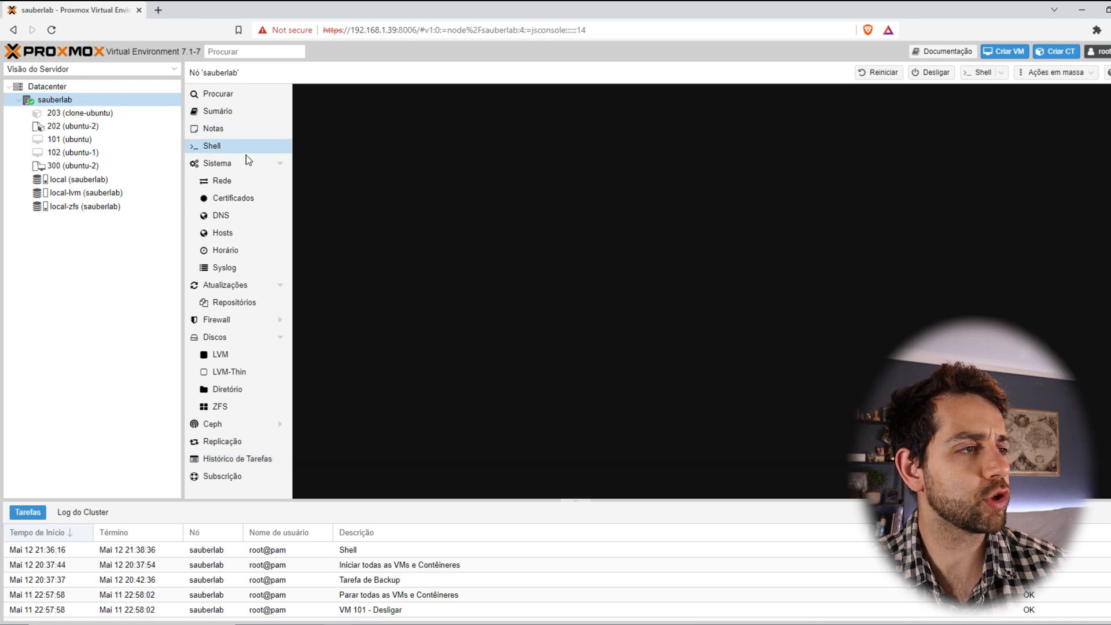
text(cat /etc/passwd)
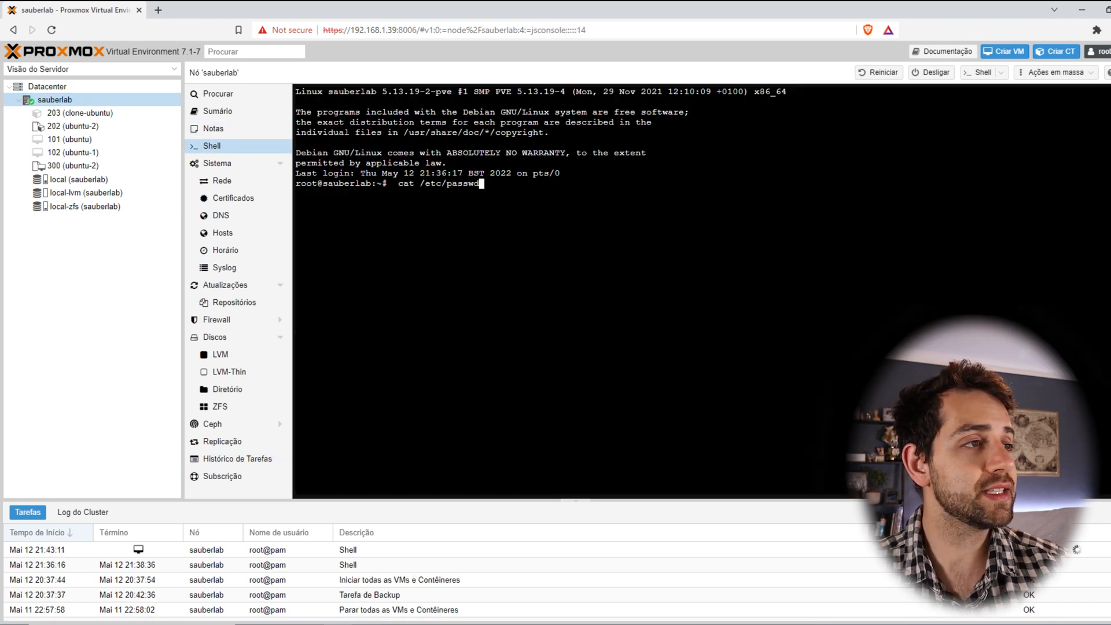
key(Return)
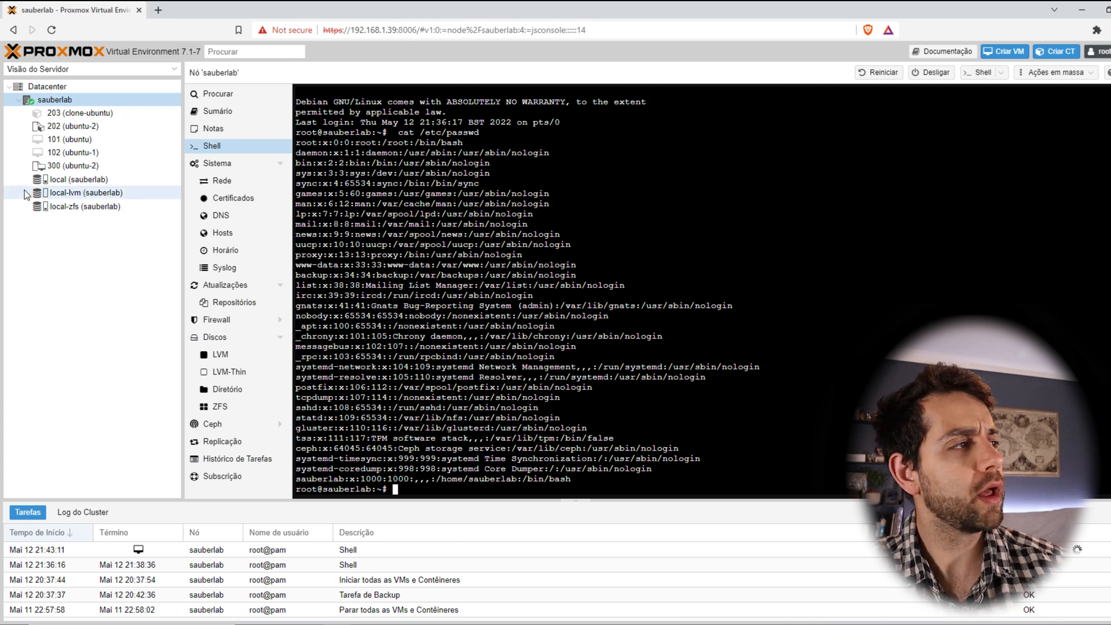
Start a new Datacenter user named sauberlab1 with Proxmox VE authentication server as its realm.
click(432, 166)
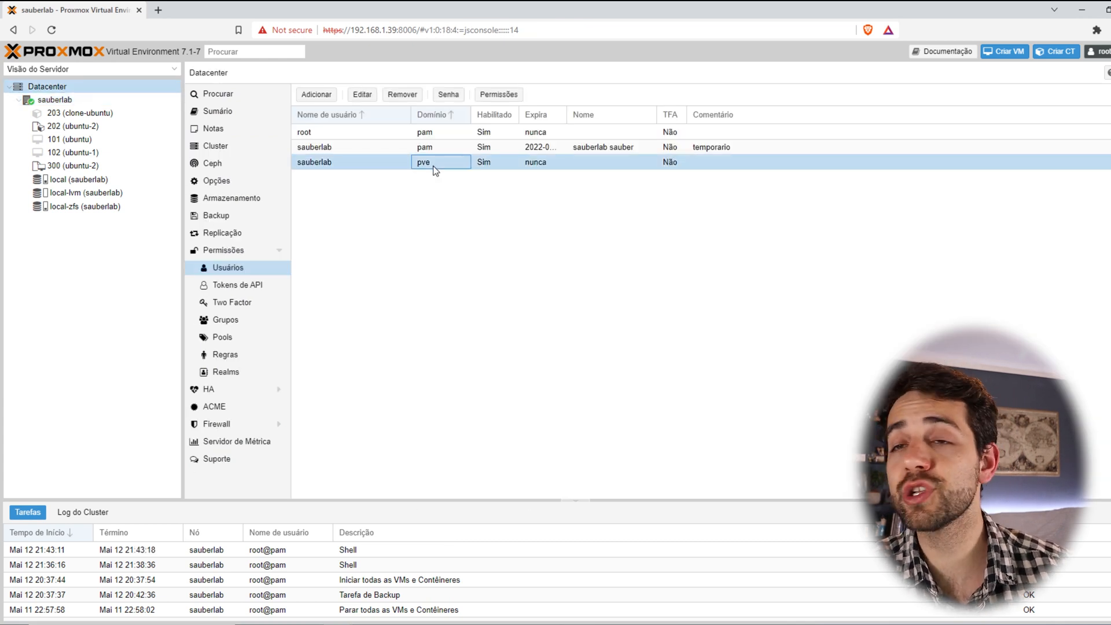
click(324, 98)
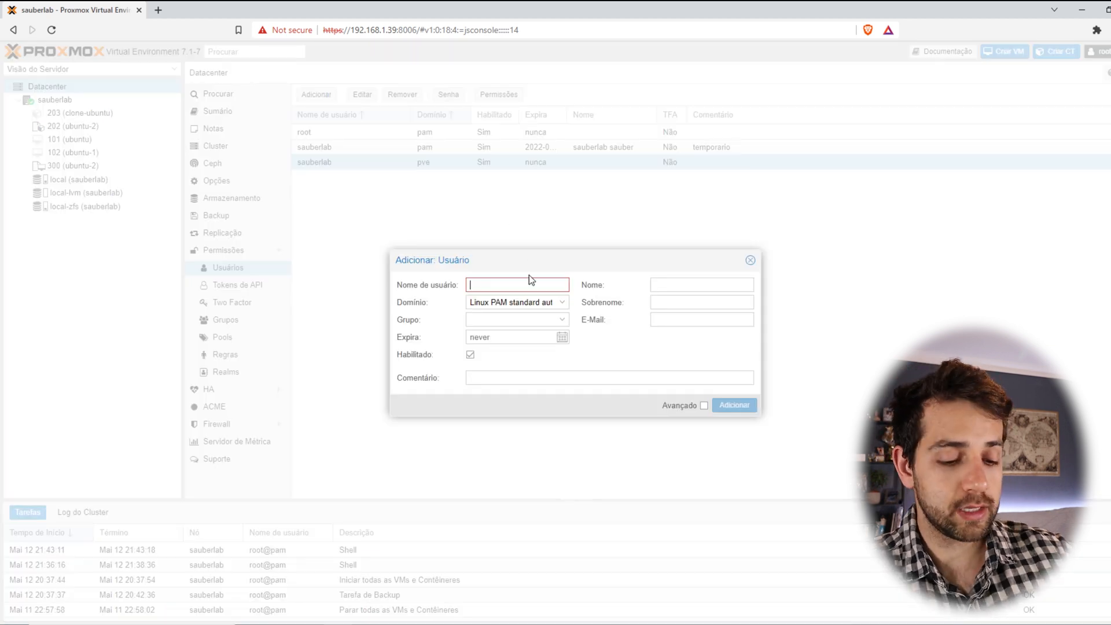
text(sauberlab1)
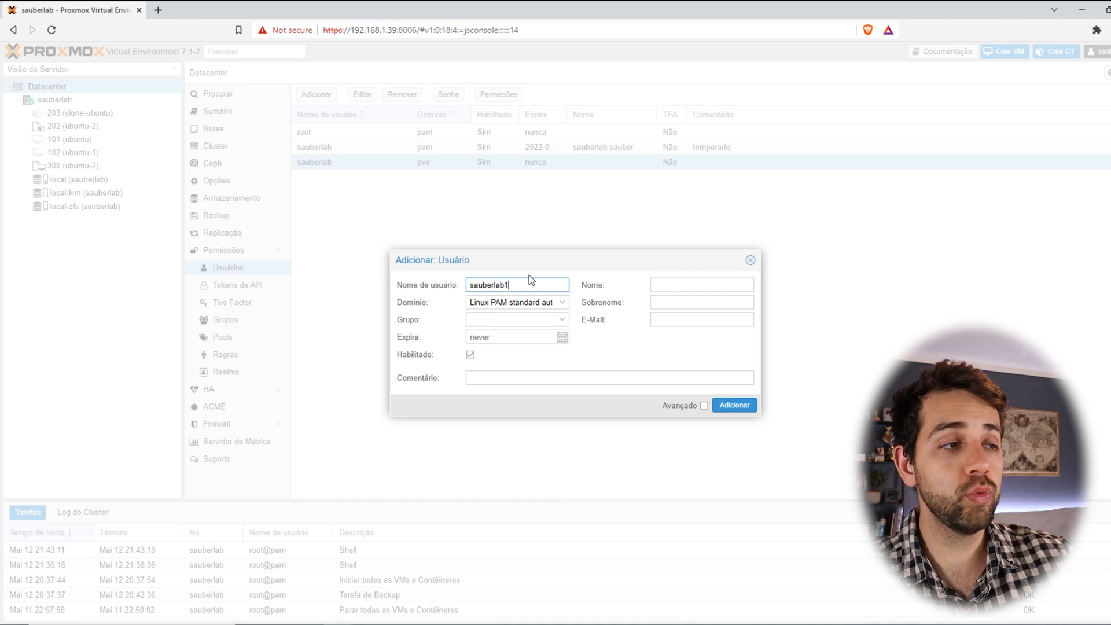
click(524, 302)
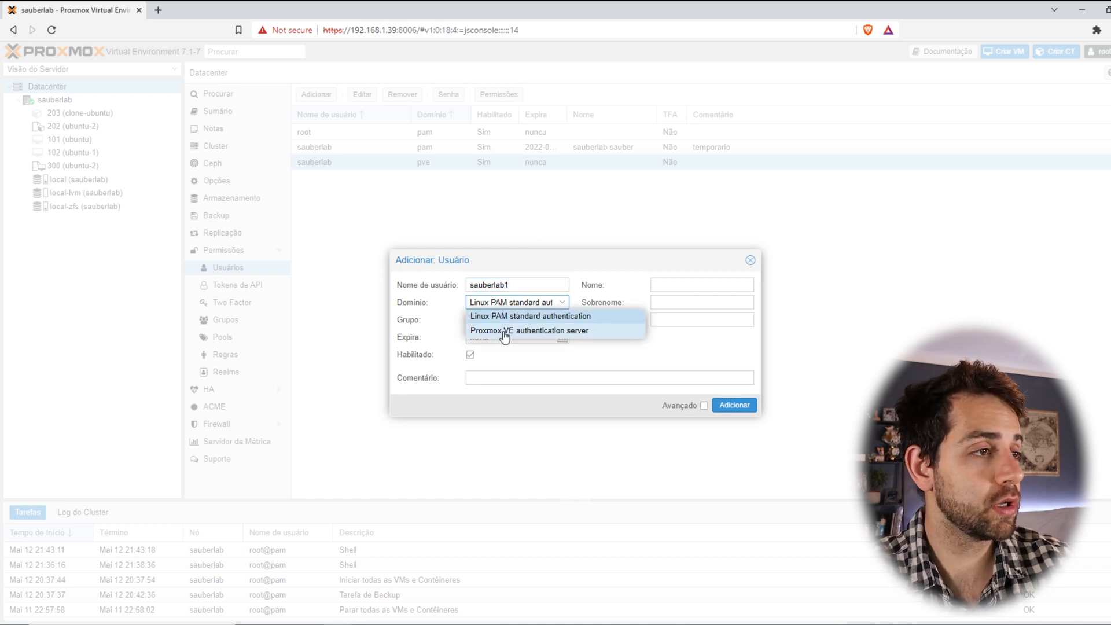
click(506, 330)
Enter and confirm the password for sauberlab1 and add the user.
click(505, 320)
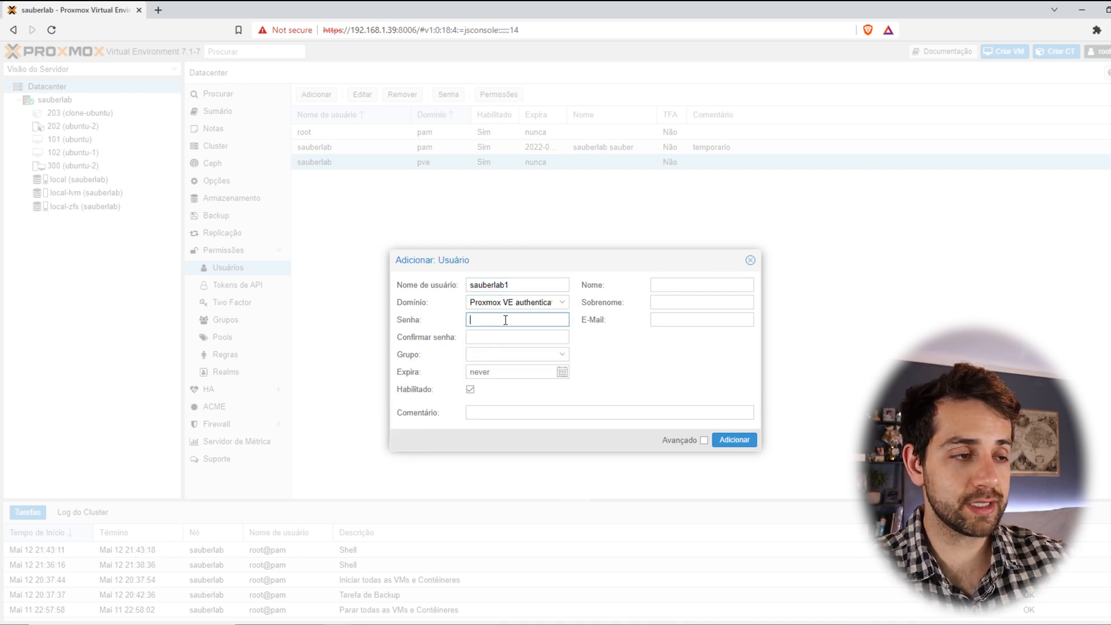
text(••••••••)
key(Tab)
text(•••)
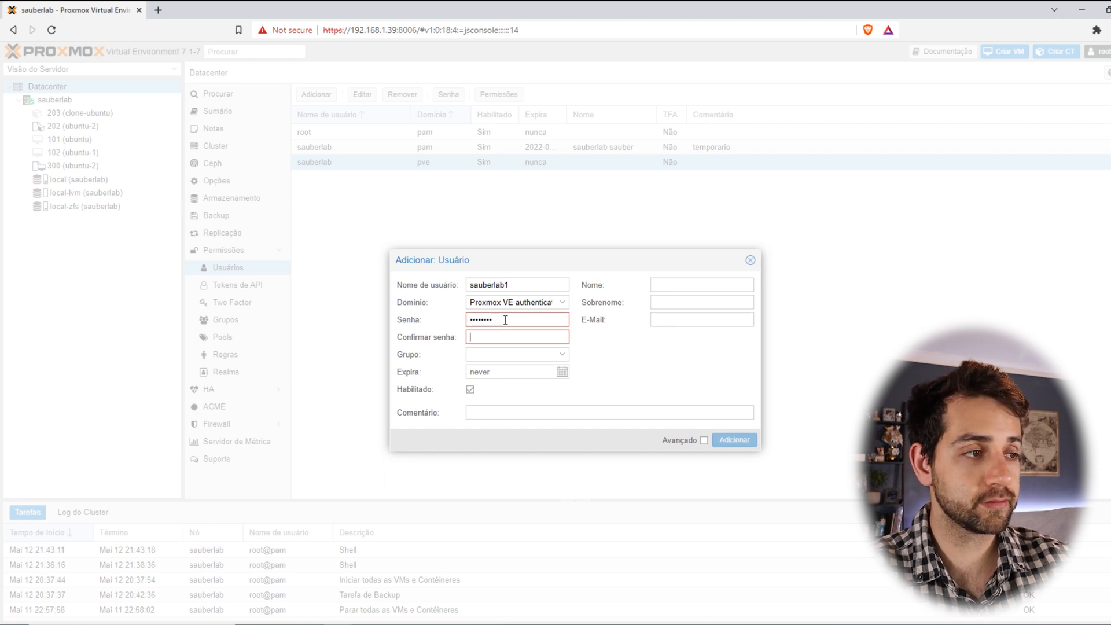
text(•••••)
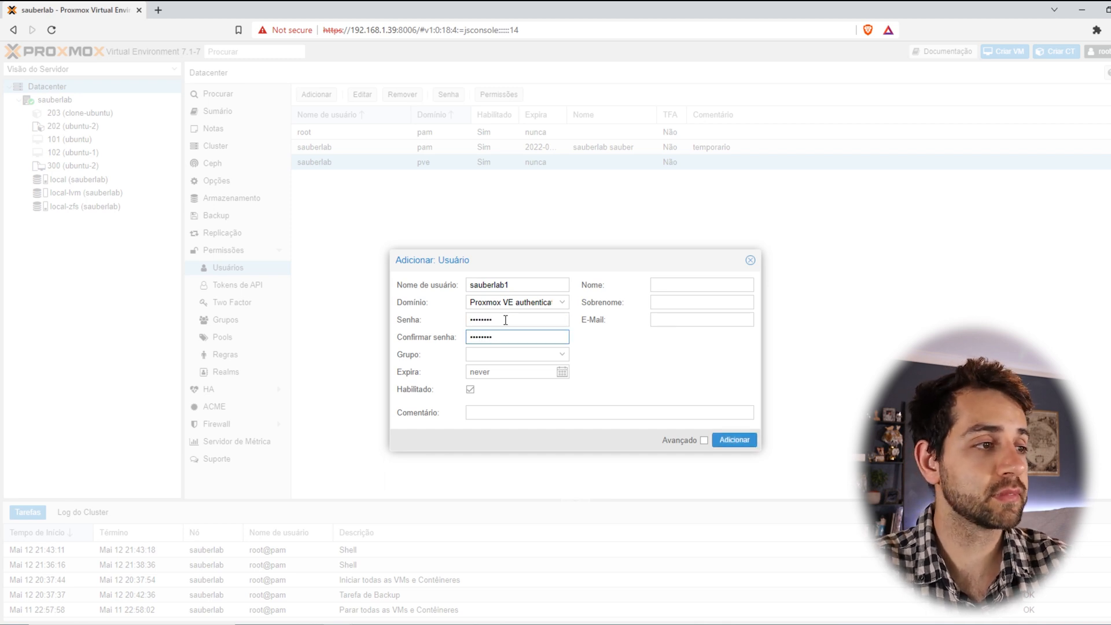
click(735, 440)
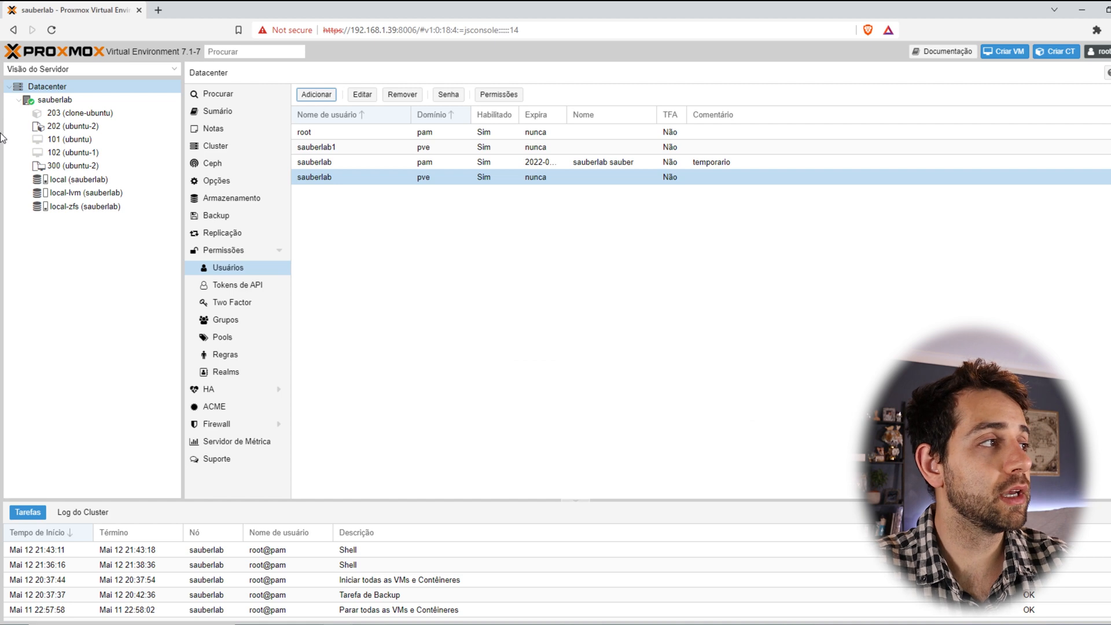
List the Linux accounts again with cat /etc/passwd in the sauberlab node's shell to check for sauberlab1.
click(53, 100)
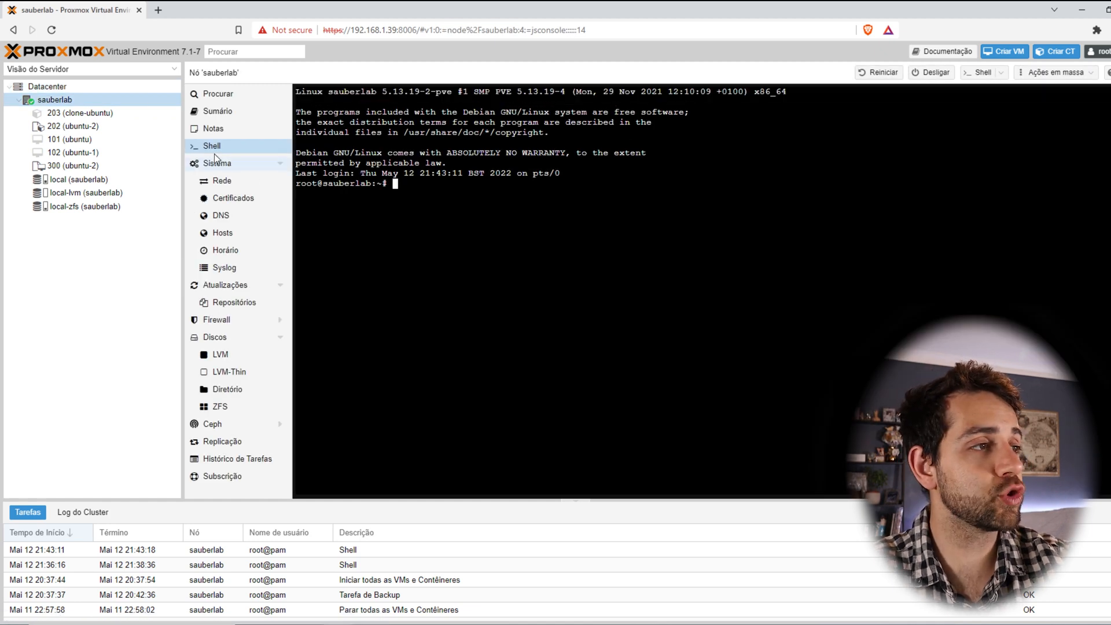
text(cat /etc/passwd)
key(Return)
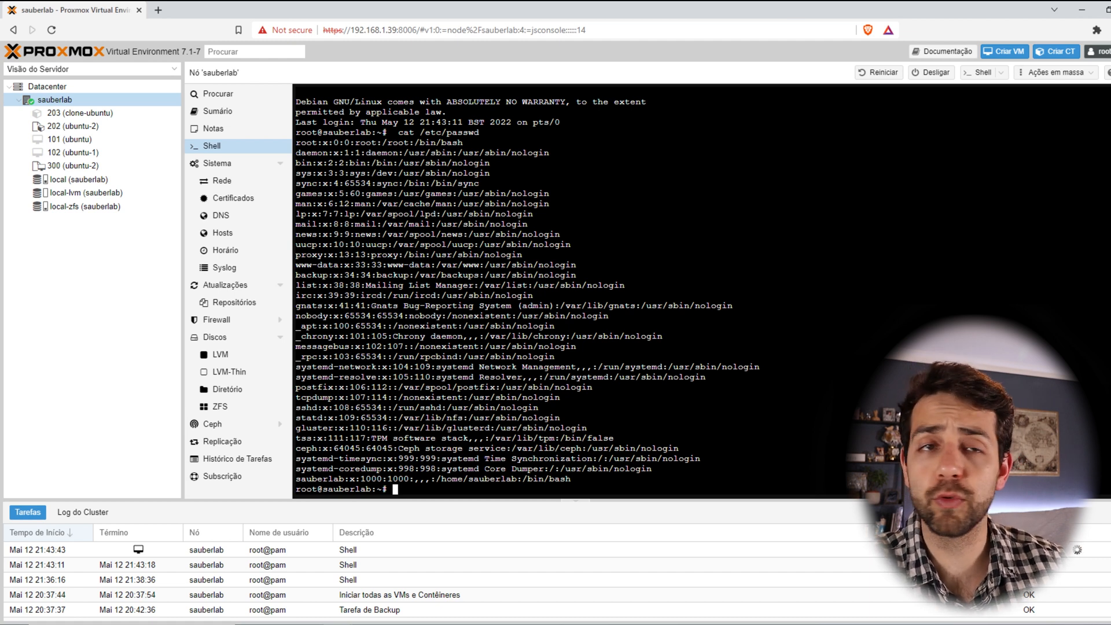
Switch from root to sauberlab1 by entering its password under Proxmox VE authentication server, dismiss the subscription notice, and log out again.
click(1107, 52)
click(1082, 126)
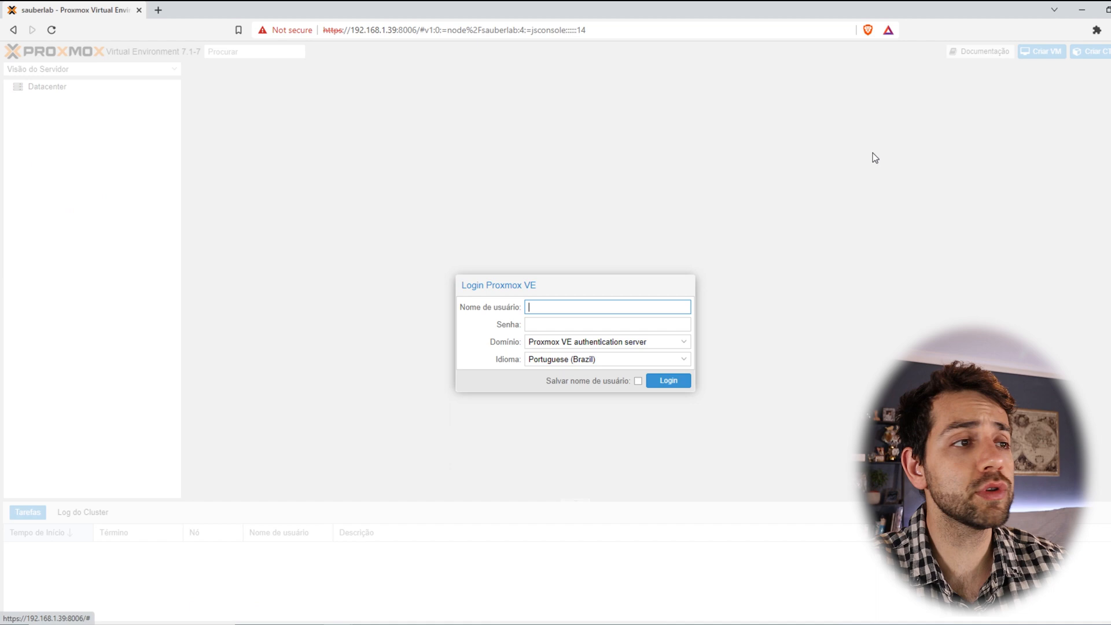
text(sauber)
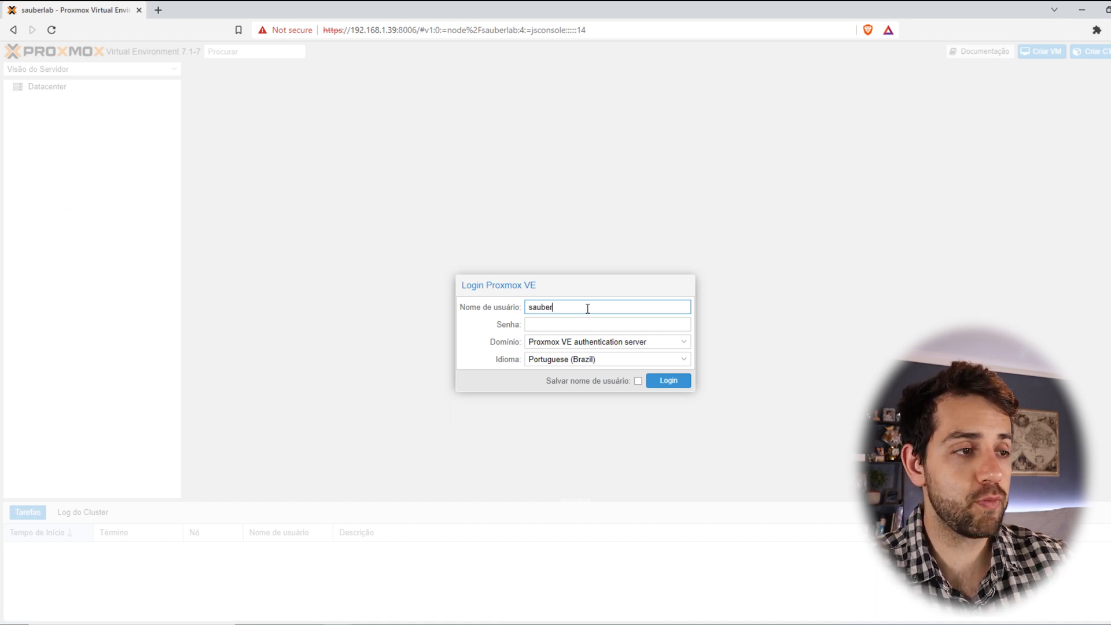
text(lab1)
key(Tab)
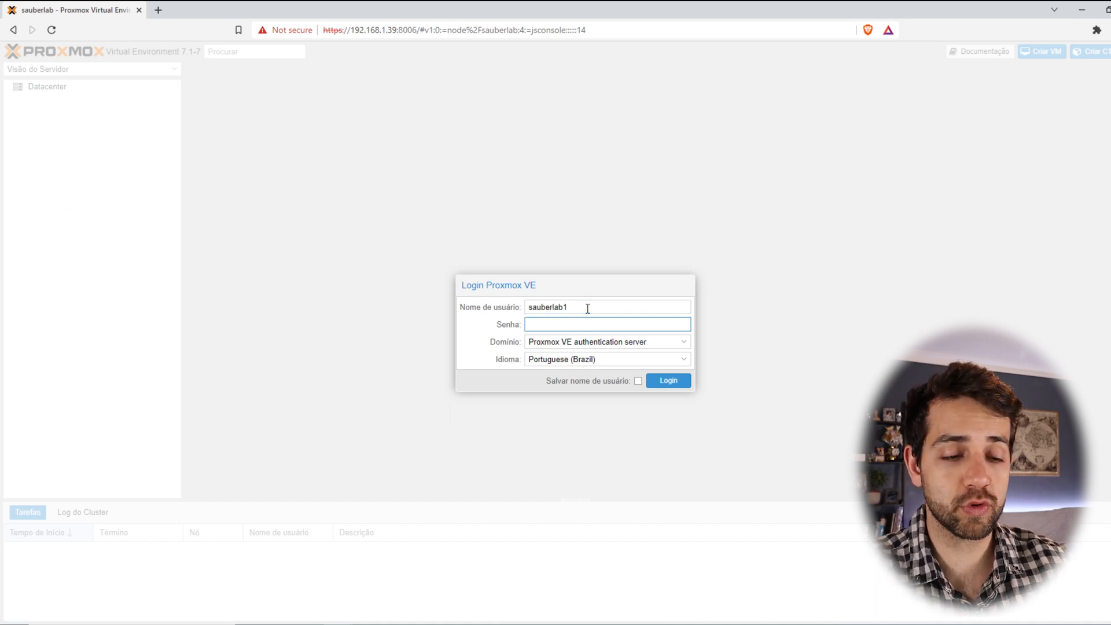
text(*******)
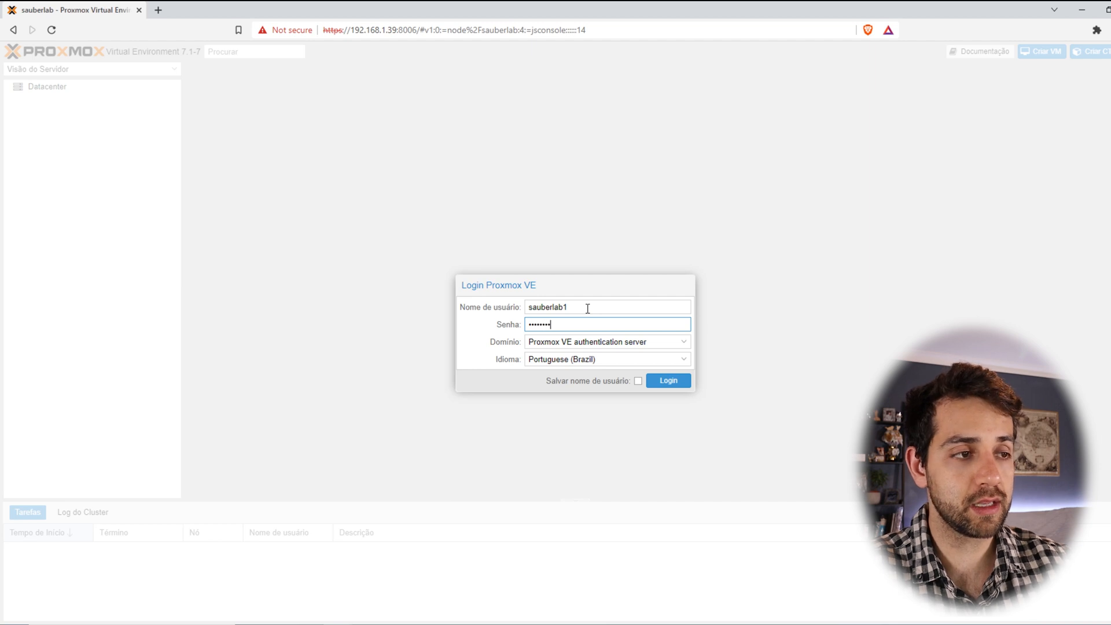
key(Return)
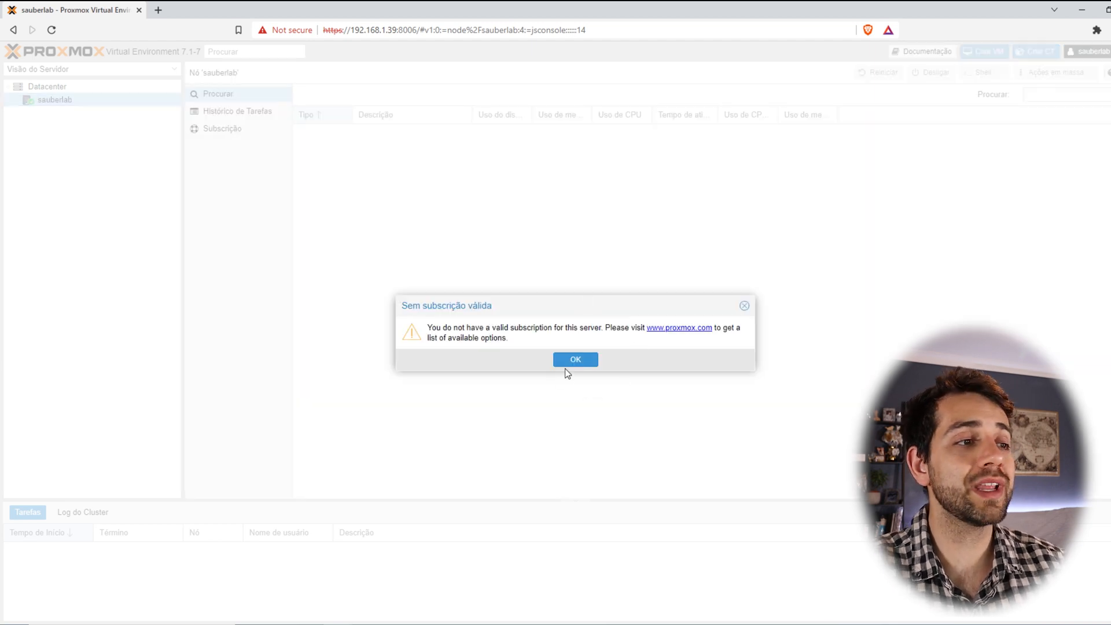
click(584, 363)
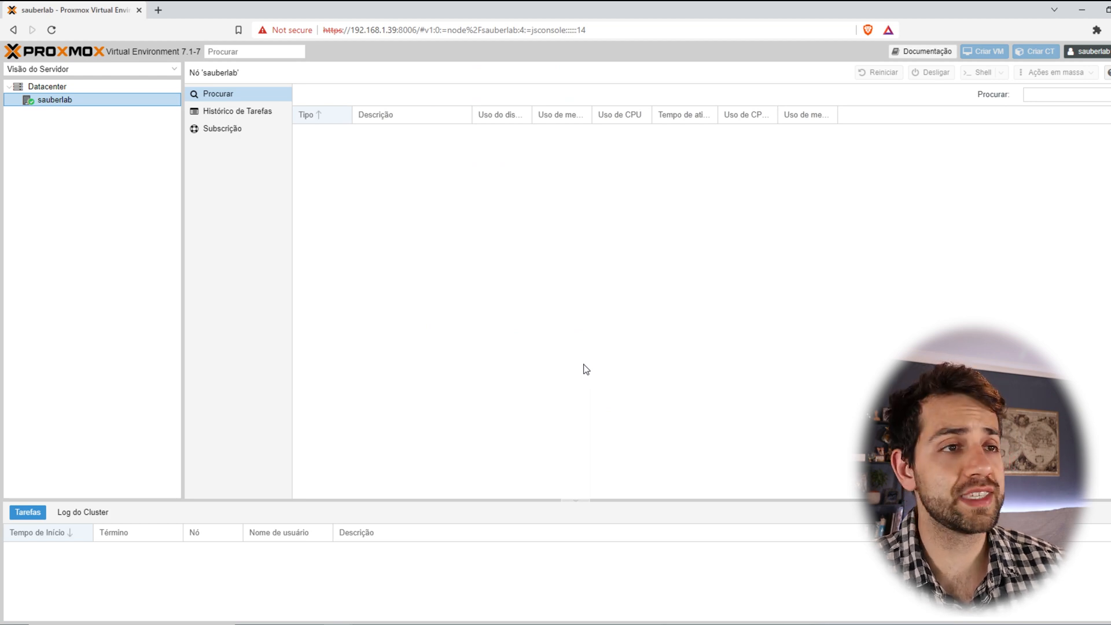
click(1089, 51)
click(1083, 127)
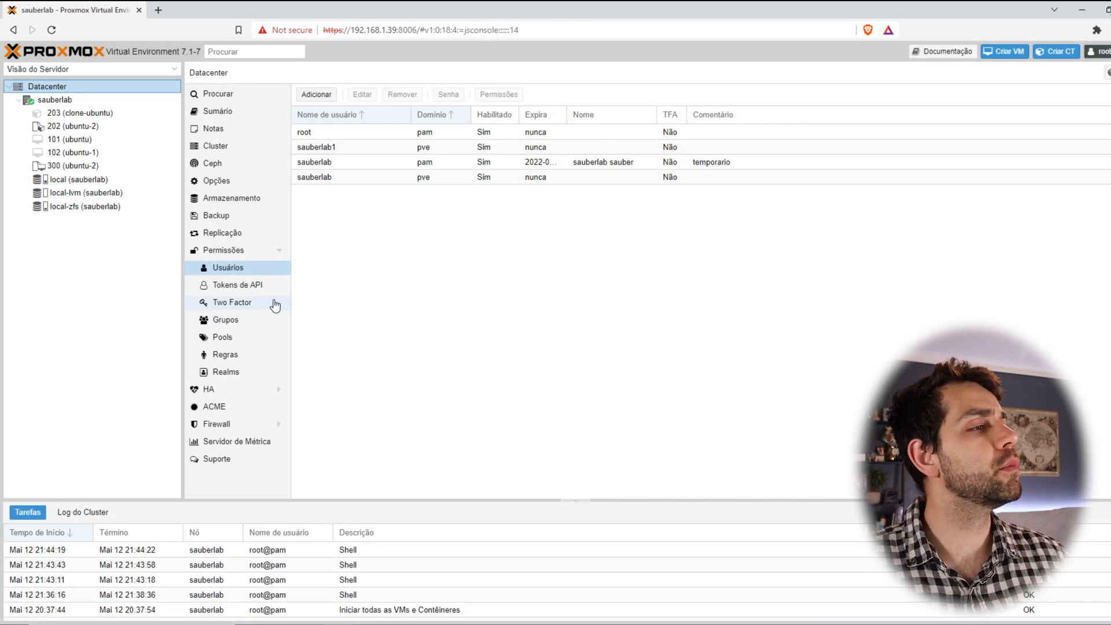
Create a Datacenter group named casa.
click(261, 323)
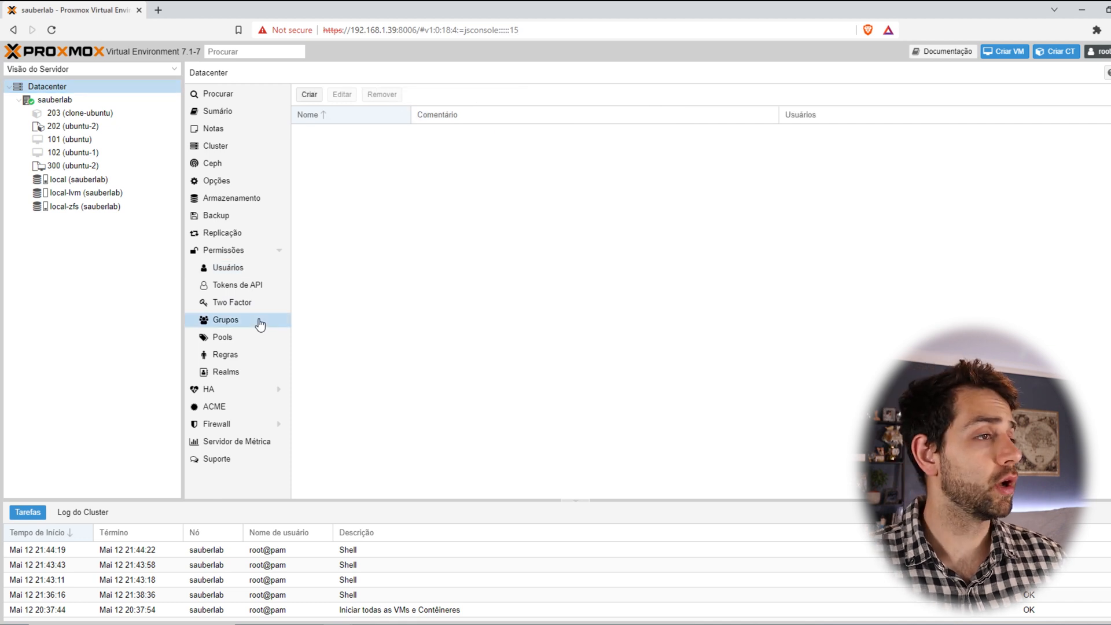
click(310, 94)
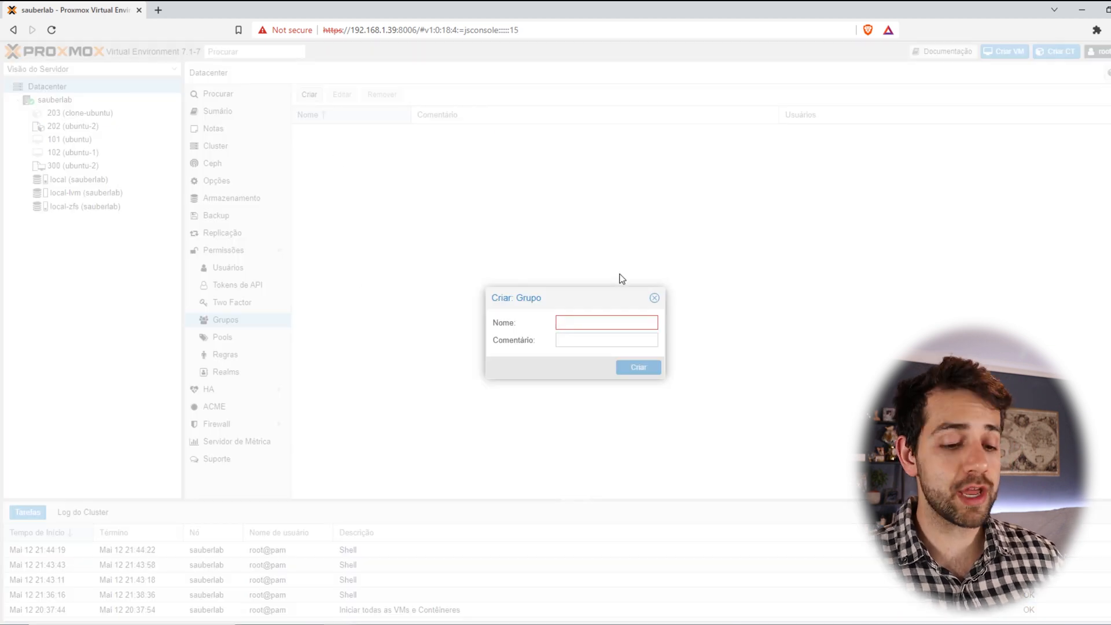
text(usuario1)
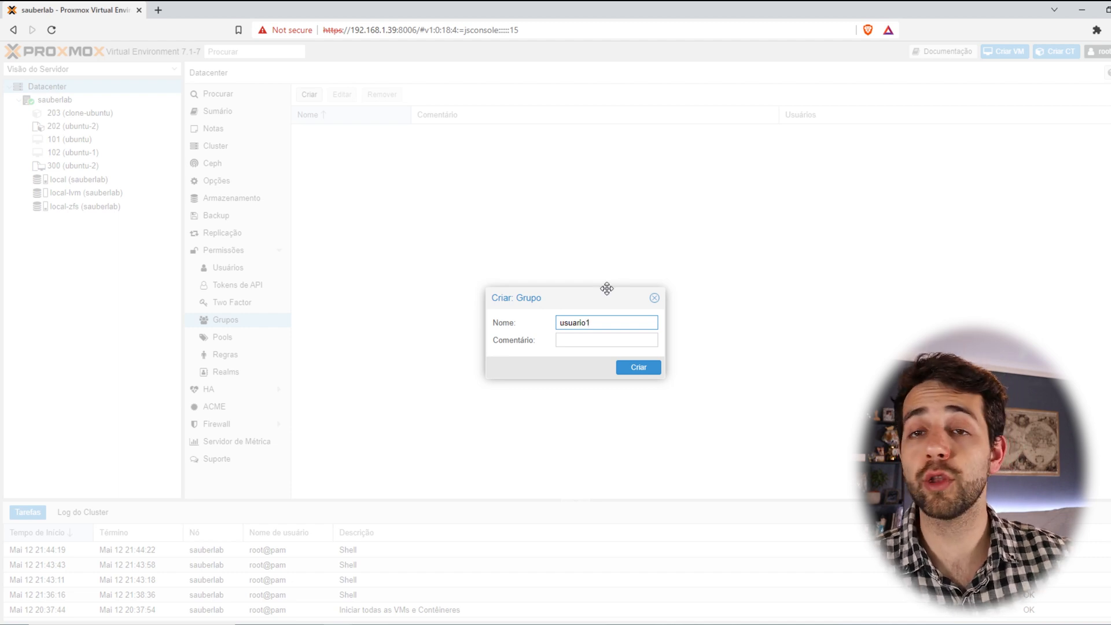
drag(621, 323, 369, 263)
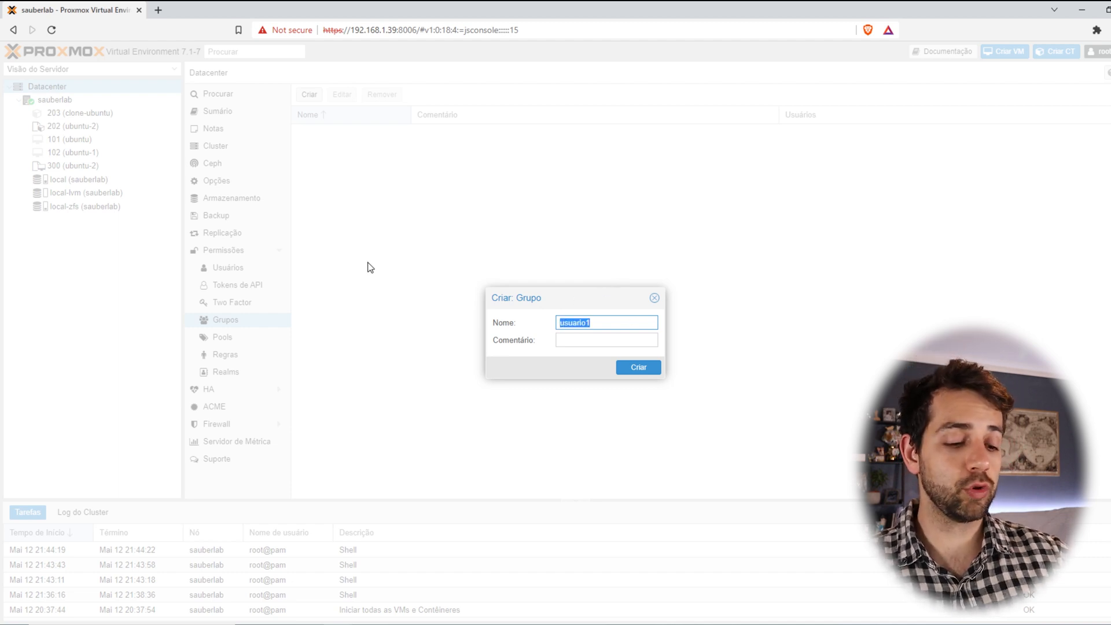
text(casa)
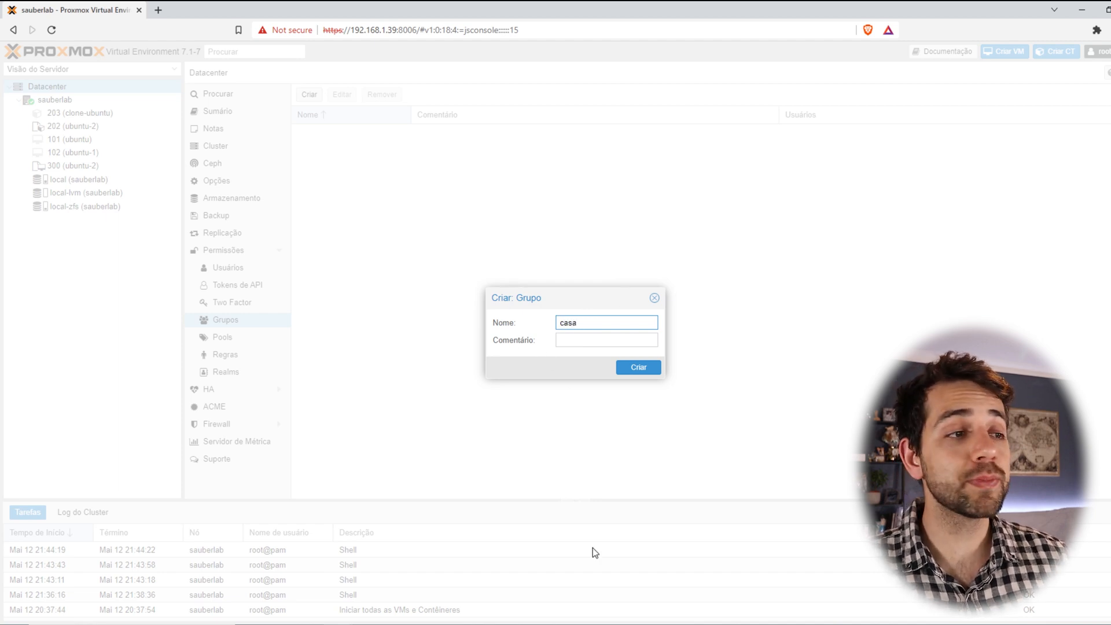
click(640, 369)
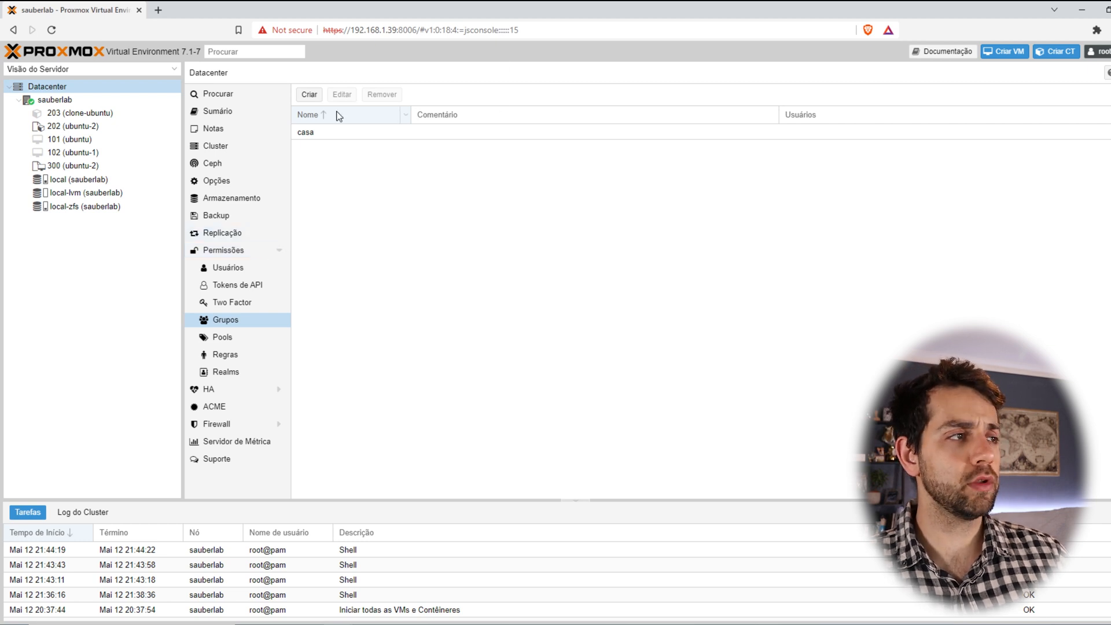
Create a second Datacenter group named admin.
click(308, 94)
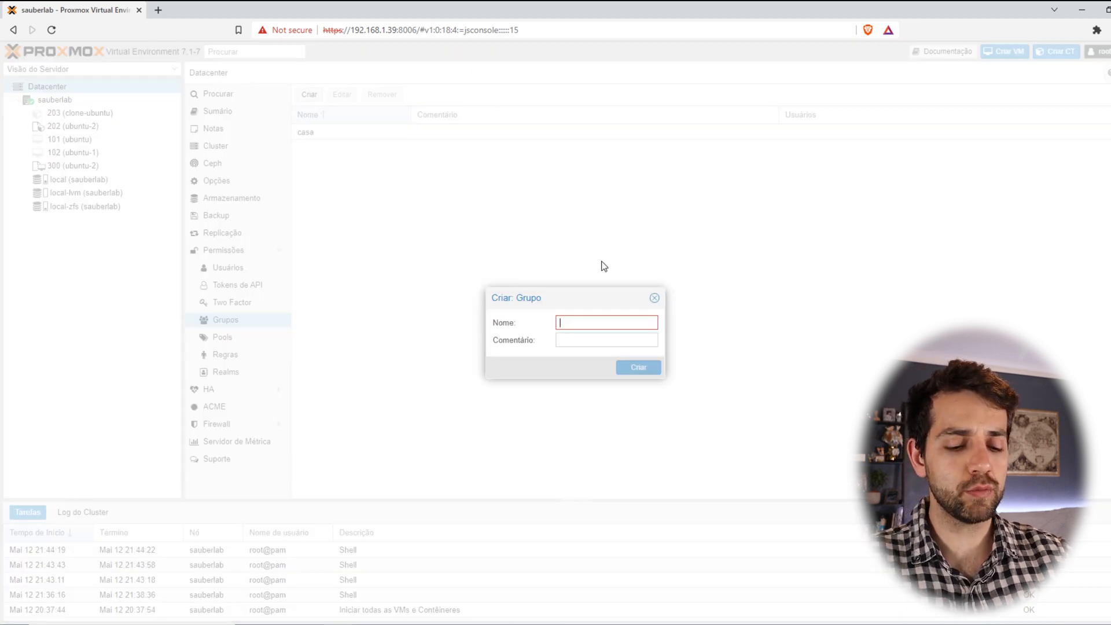
text(admin)
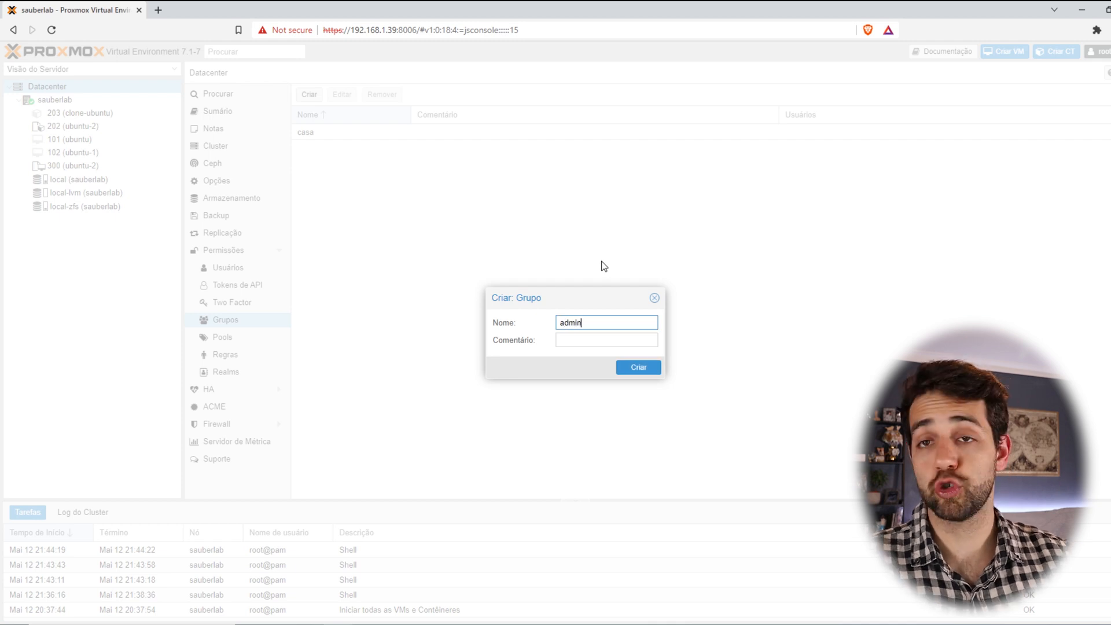
click(645, 370)
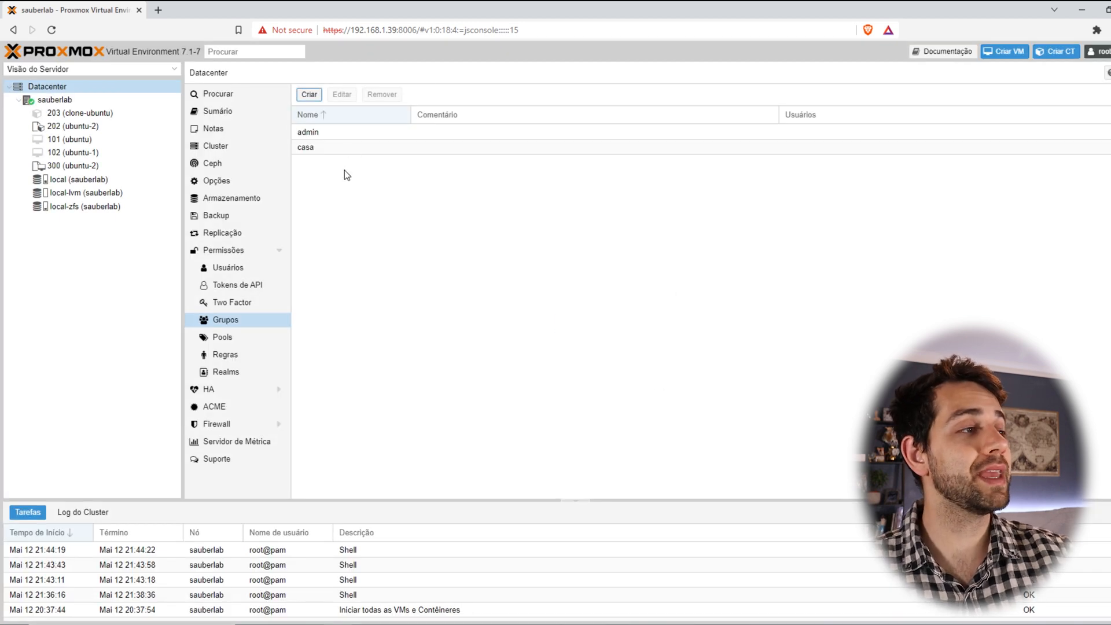
Review the Datacenter permissions, the built-in roles and the privileges offered for a new role, leaving the role form without creating one.
click(261, 250)
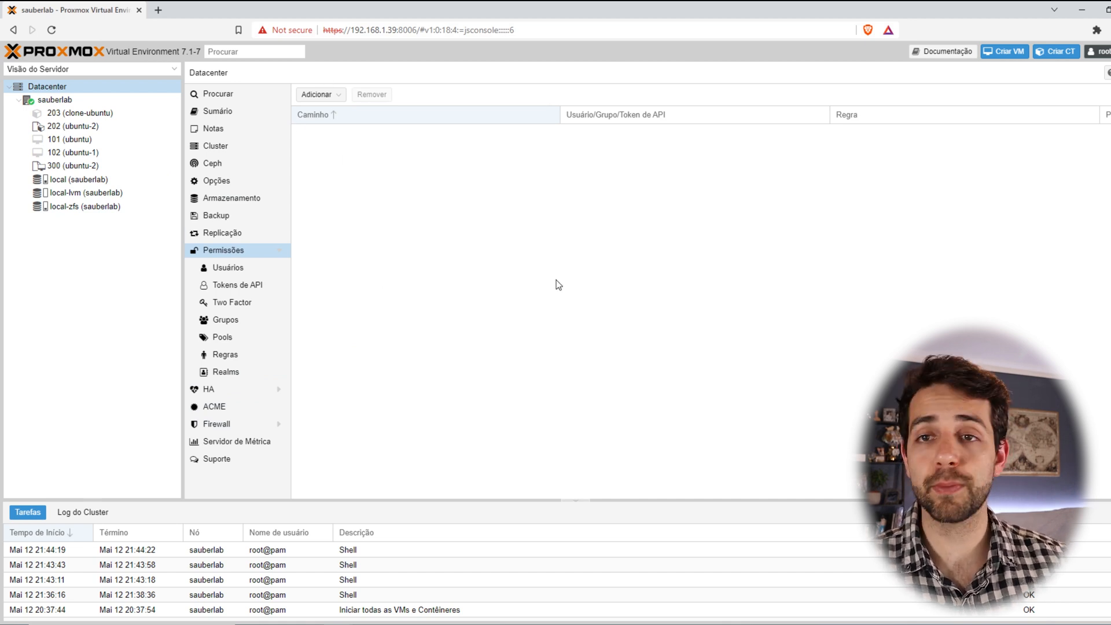
click(229, 360)
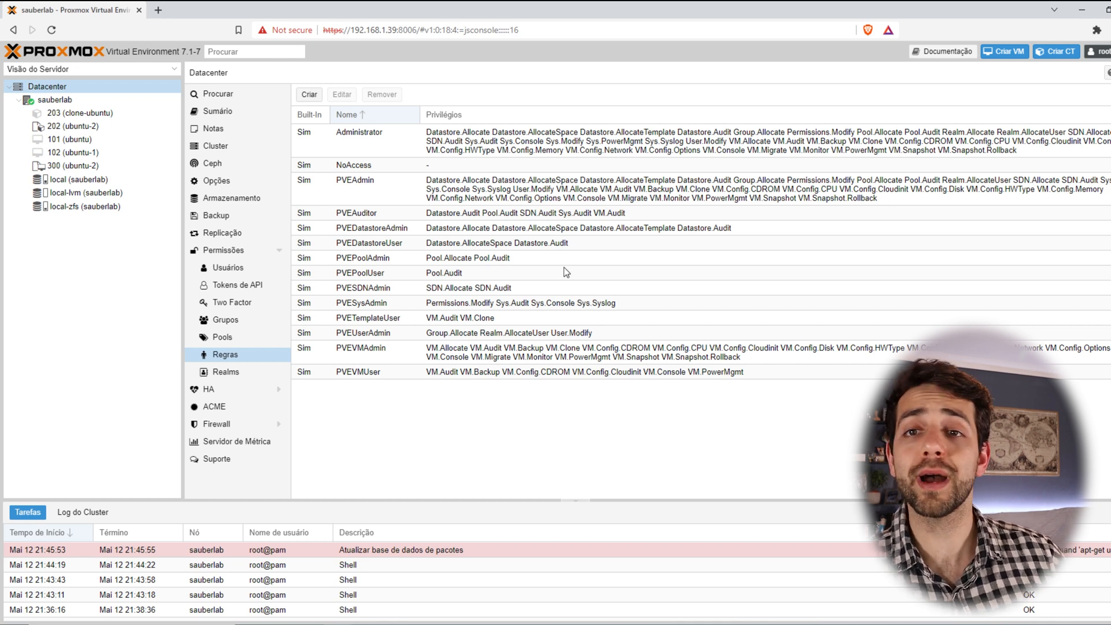
click(310, 95)
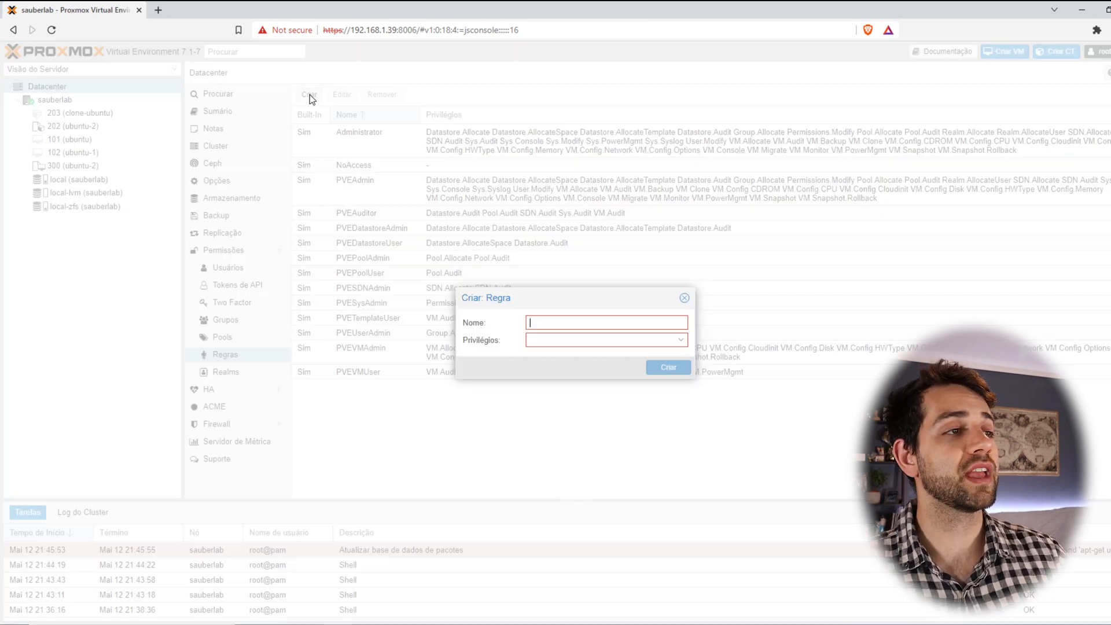
click(680, 339)
scroll(579, 480, down, 1)
scroll(578, 480, down, 5)
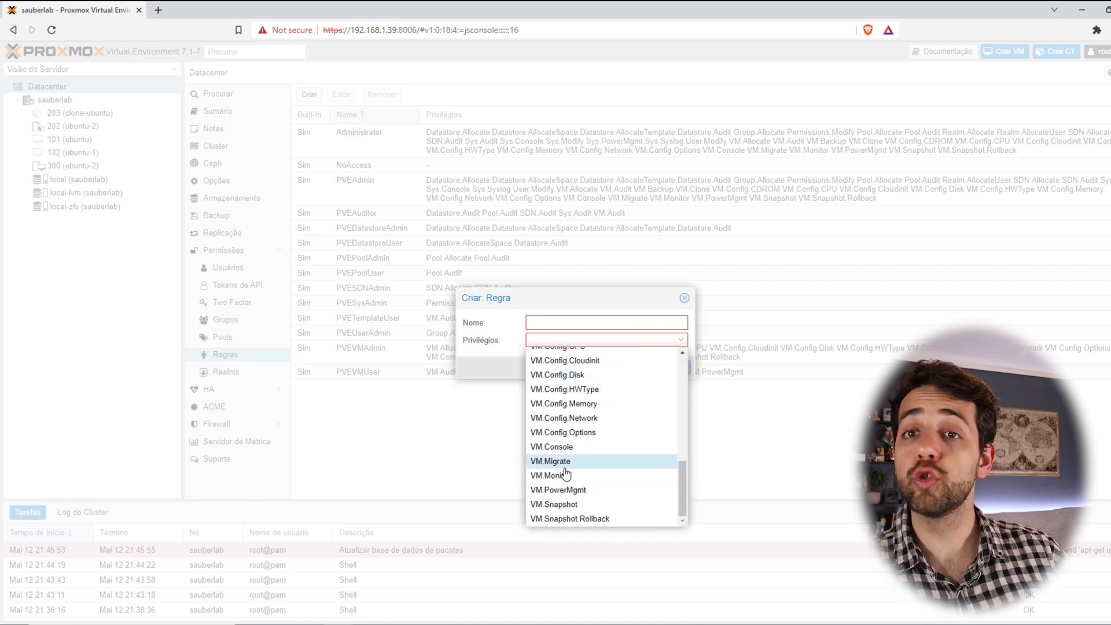
click(479, 387)
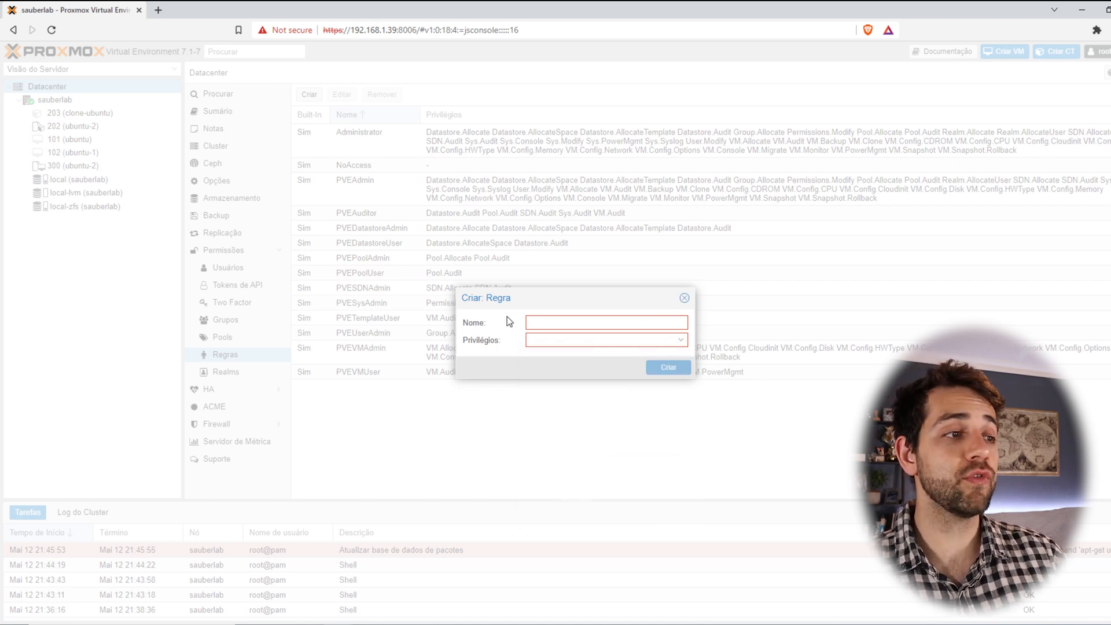
click(685, 298)
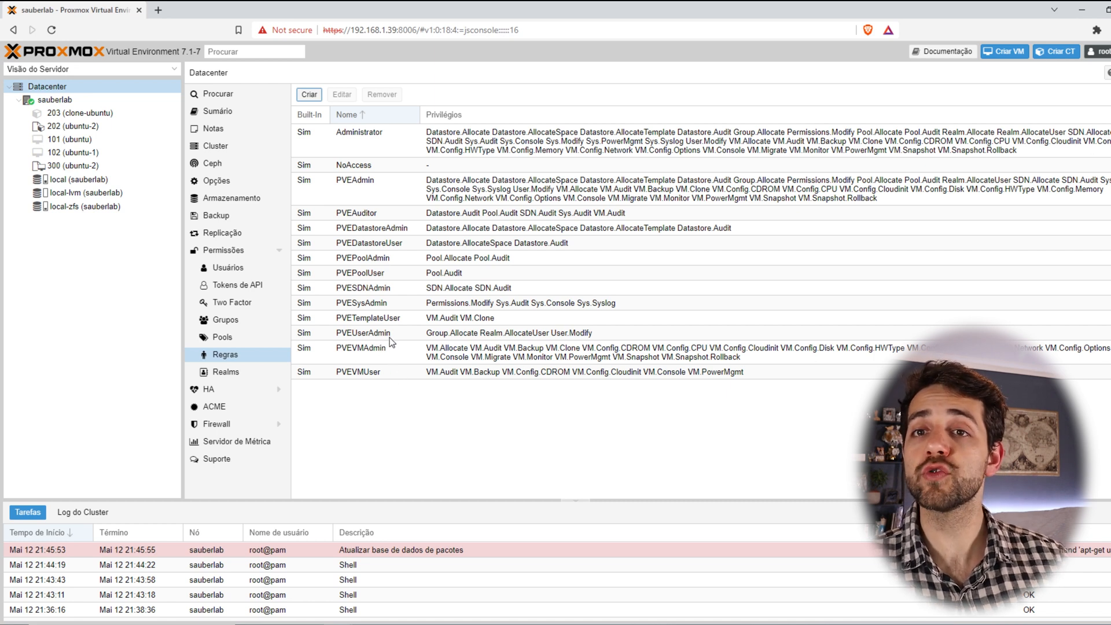
Start a new group permission for the Datacenter with / as its path.
click(223, 251)
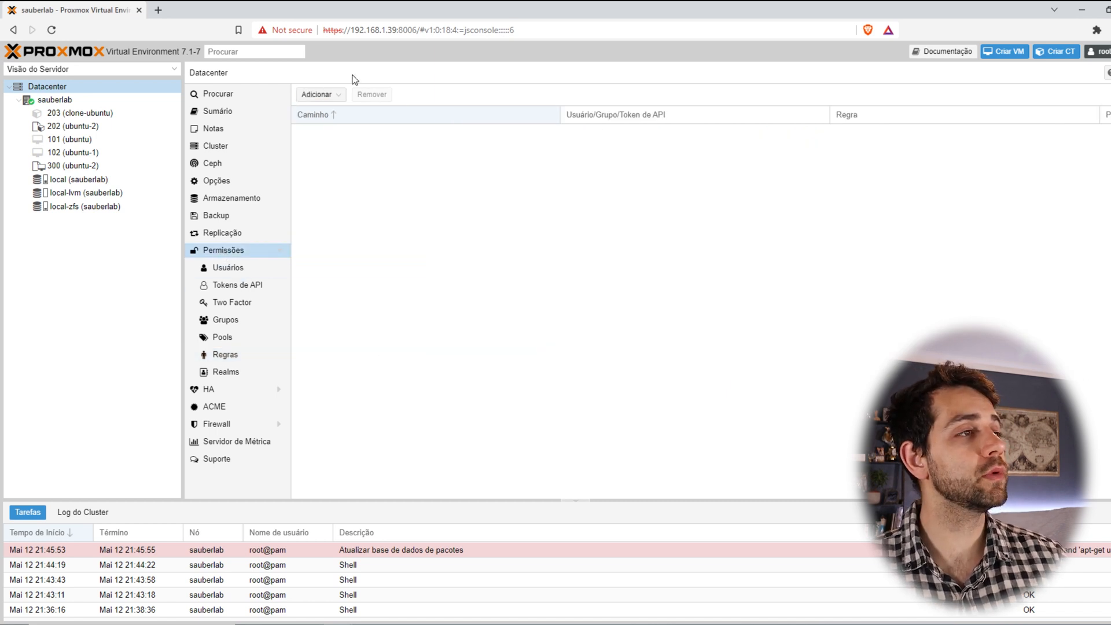
click(336, 95)
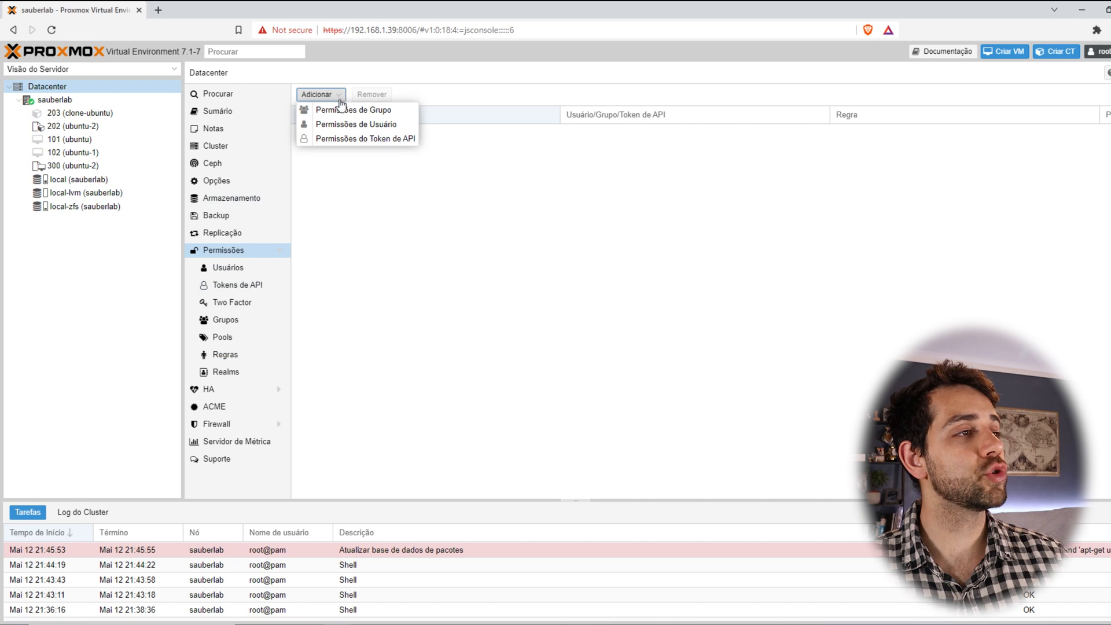
click(391, 111)
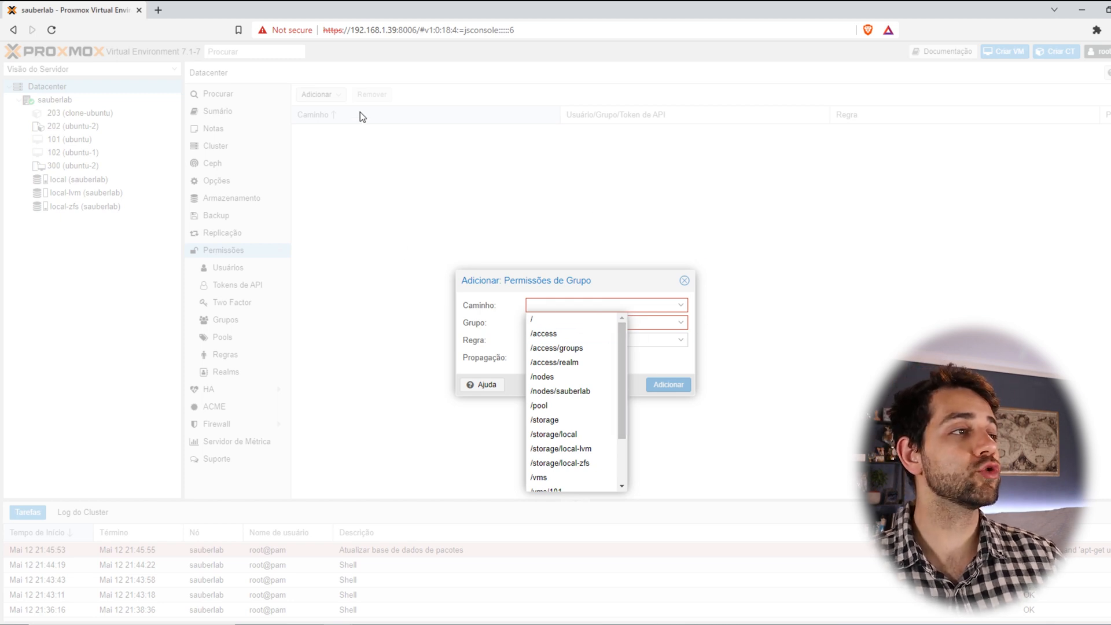
click(582, 322)
click(681, 308)
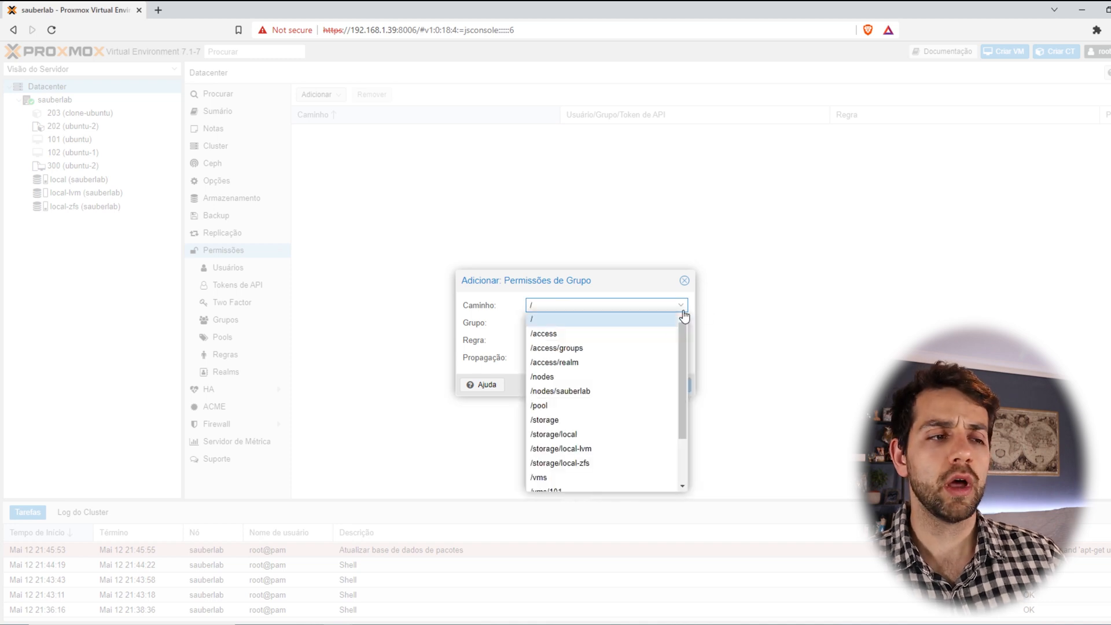
drag(678, 379, 676, 457)
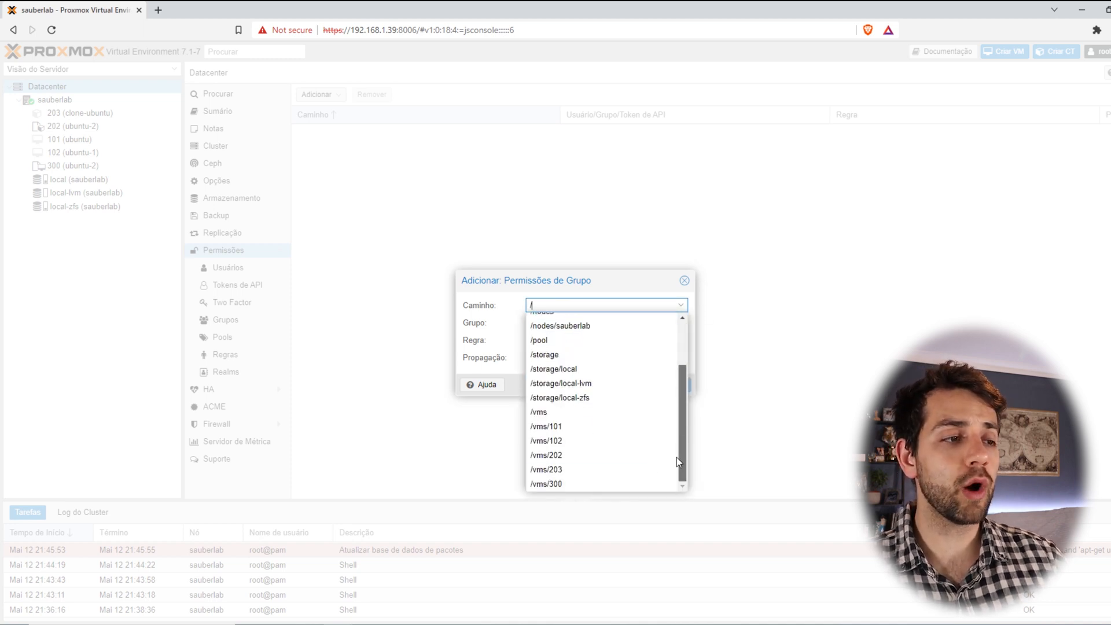
scroll(576, 472, up, 2)
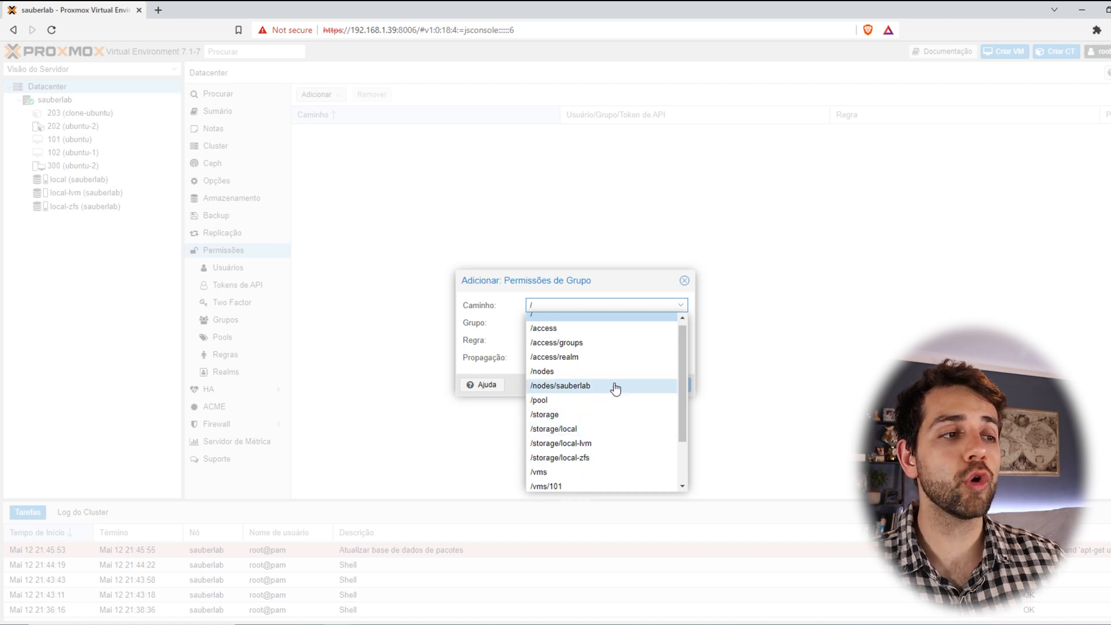
scroll(602, 353, up, 1)
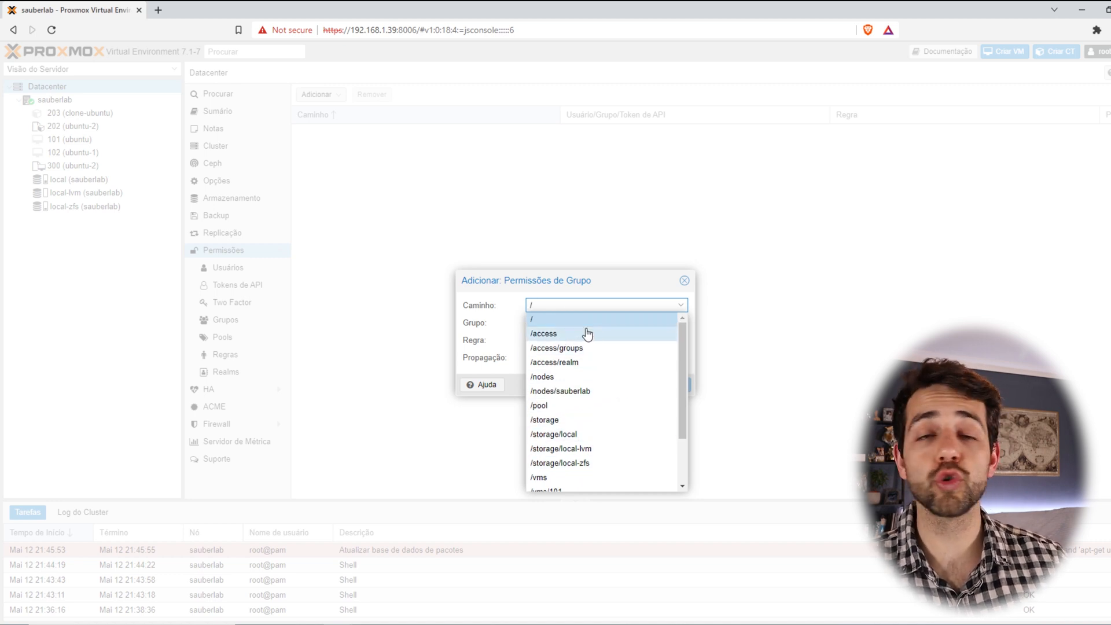
click(564, 323)
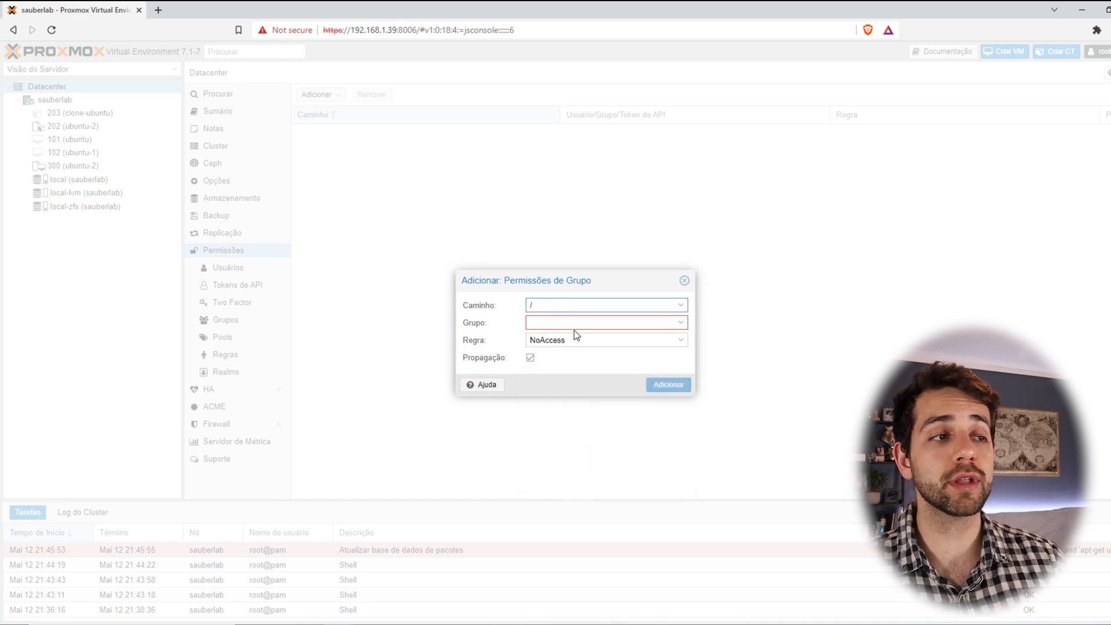
Give the admin group the Administrator role in the new permission for the / path and add it.
click(578, 323)
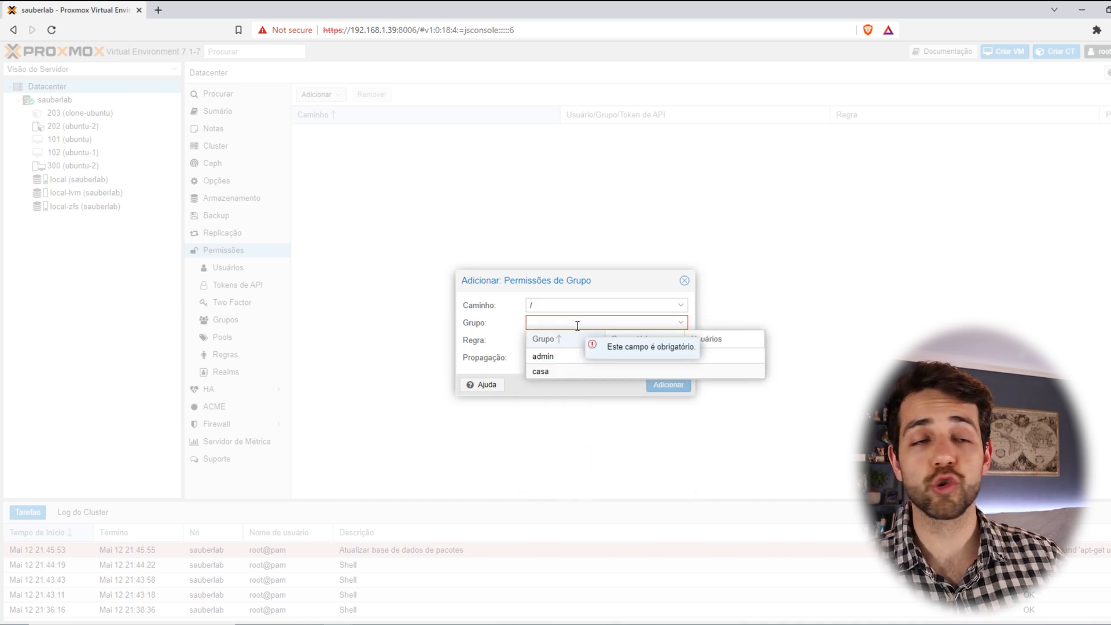
click(564, 359)
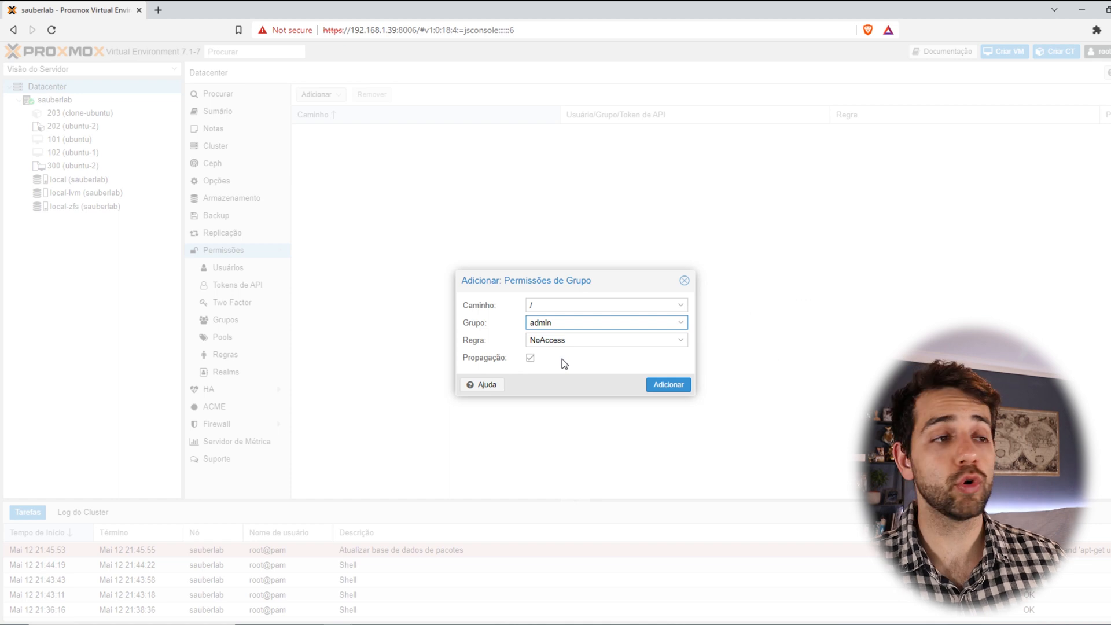
click(573, 341)
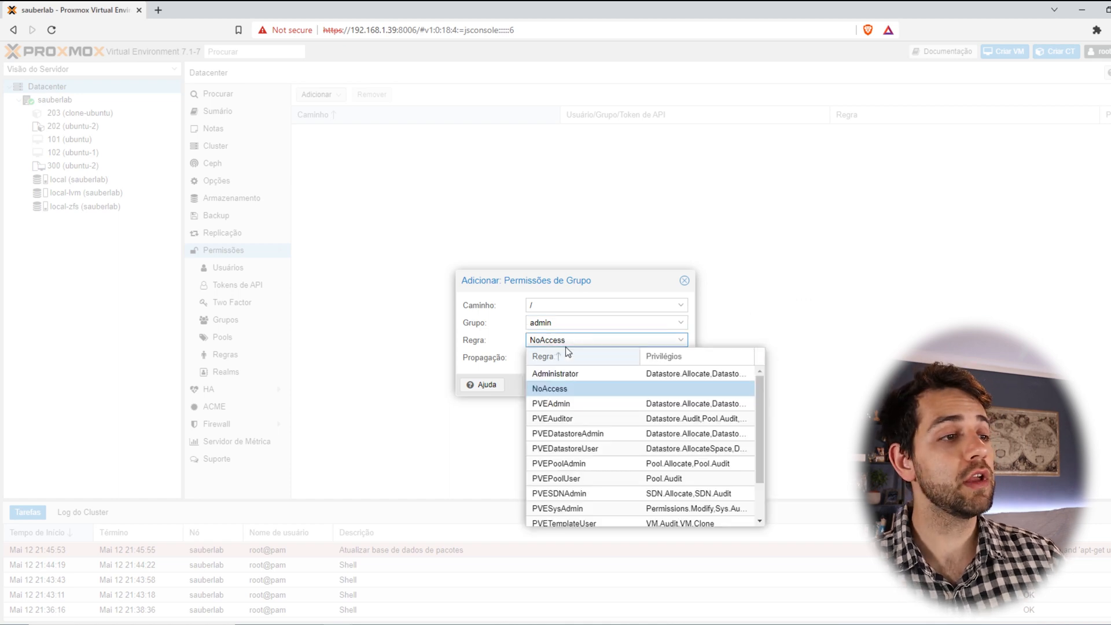
click(579, 371)
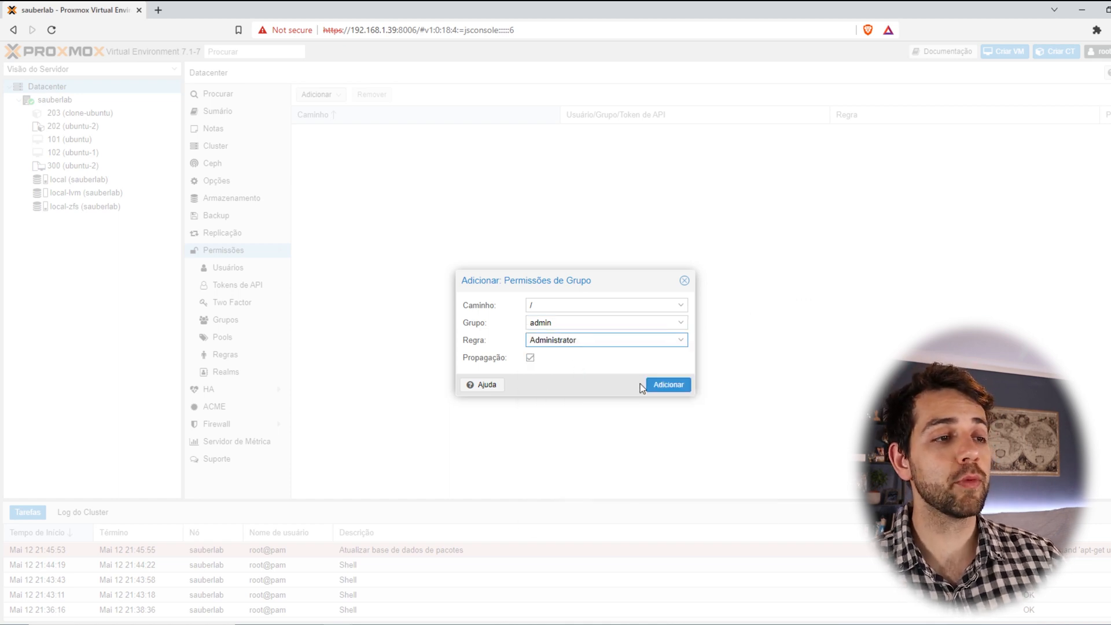
click(668, 385)
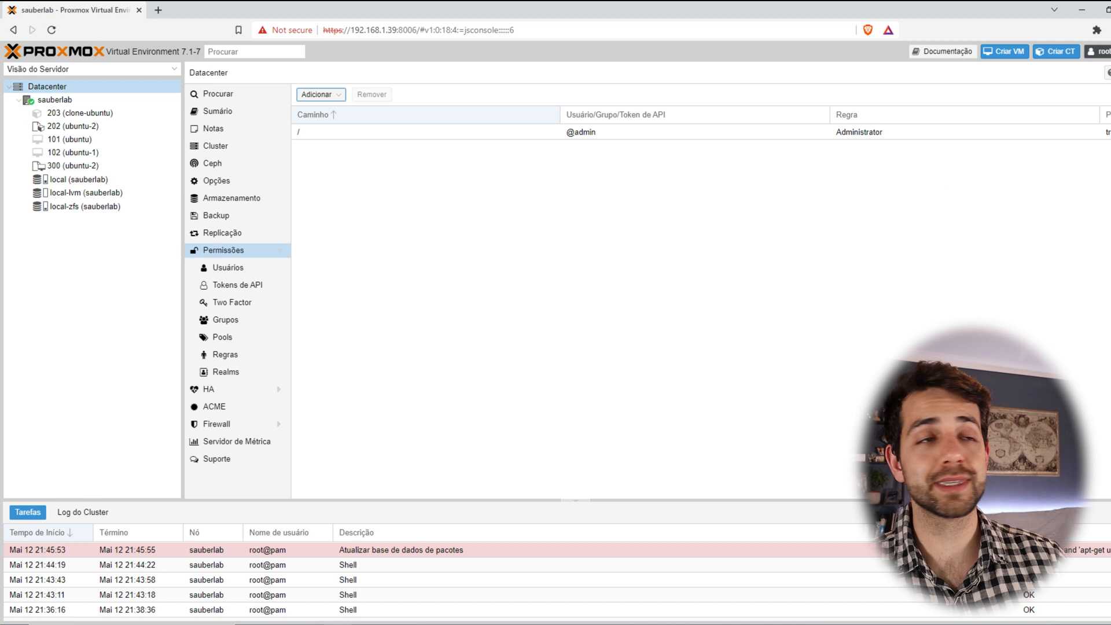
Add a group permission on the /access path giving the casa group the PVEUserAdmin role.
click(315, 95)
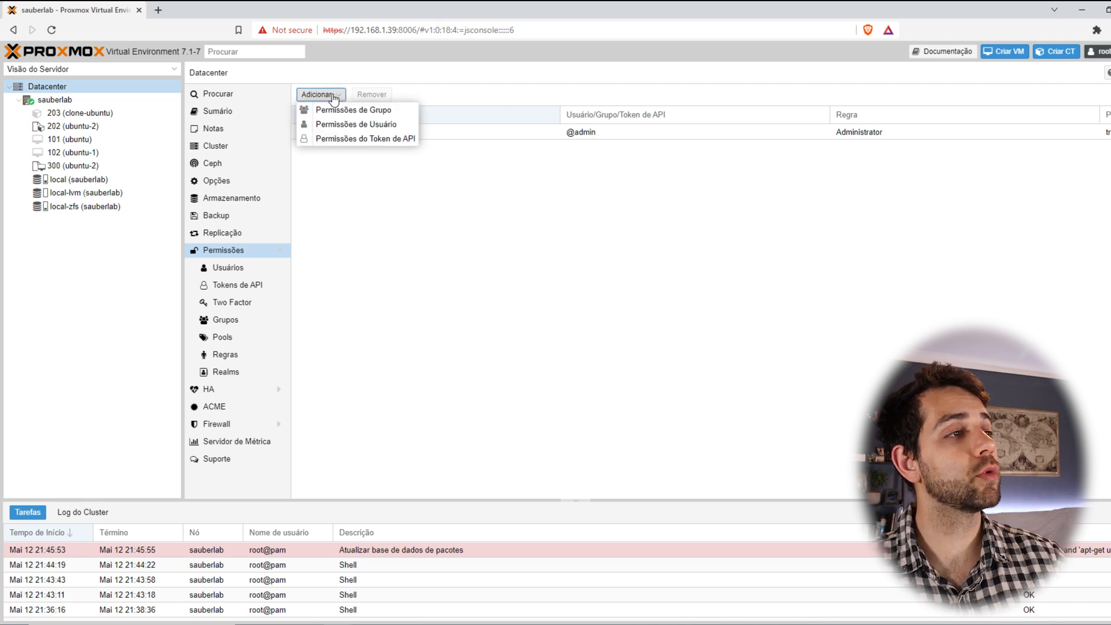
click(347, 110)
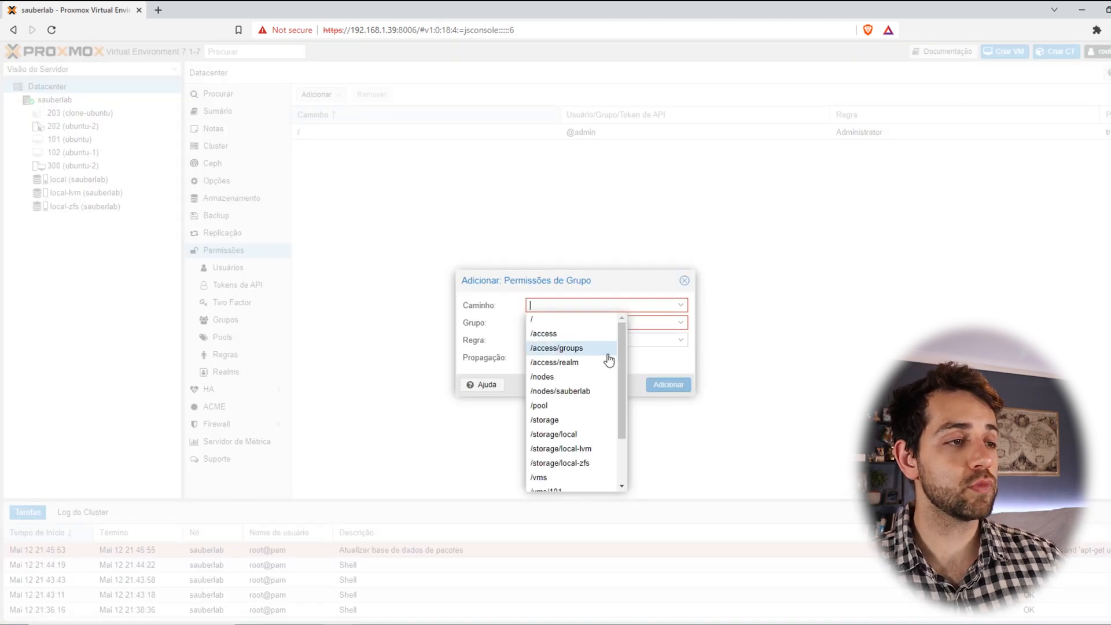
scroll(609, 360, down, 3)
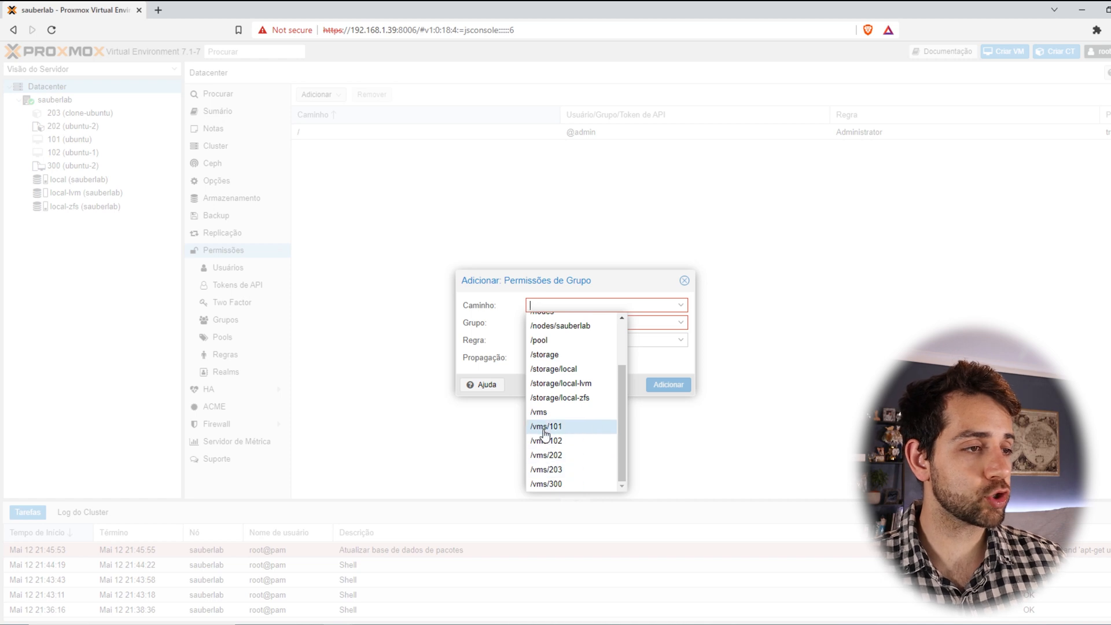
scroll(553, 382, up, 3)
click(592, 337)
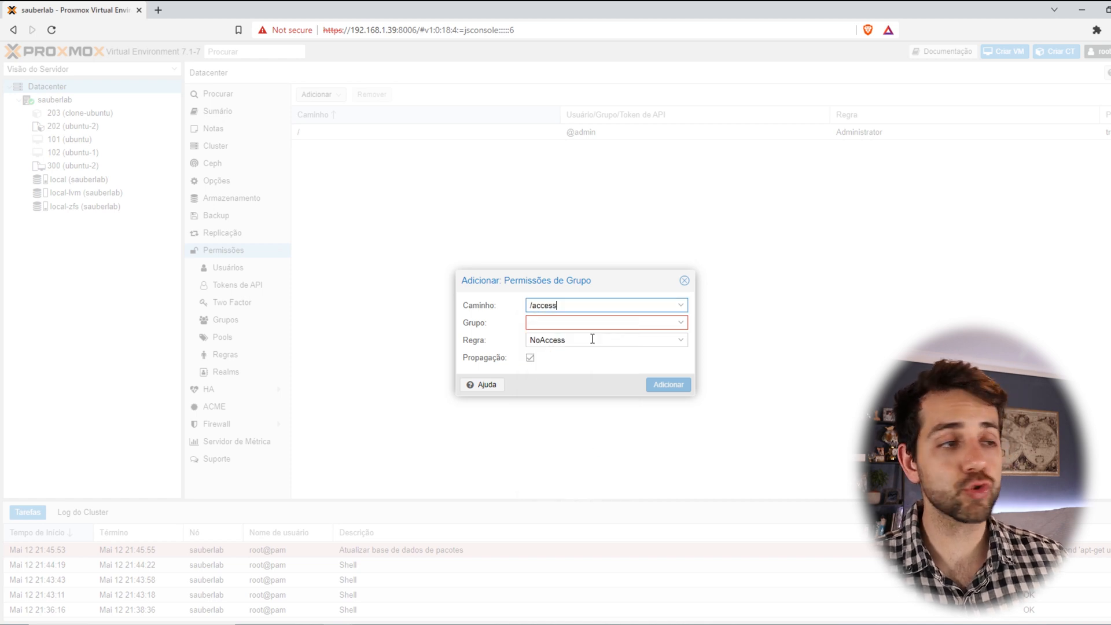
click(674, 323)
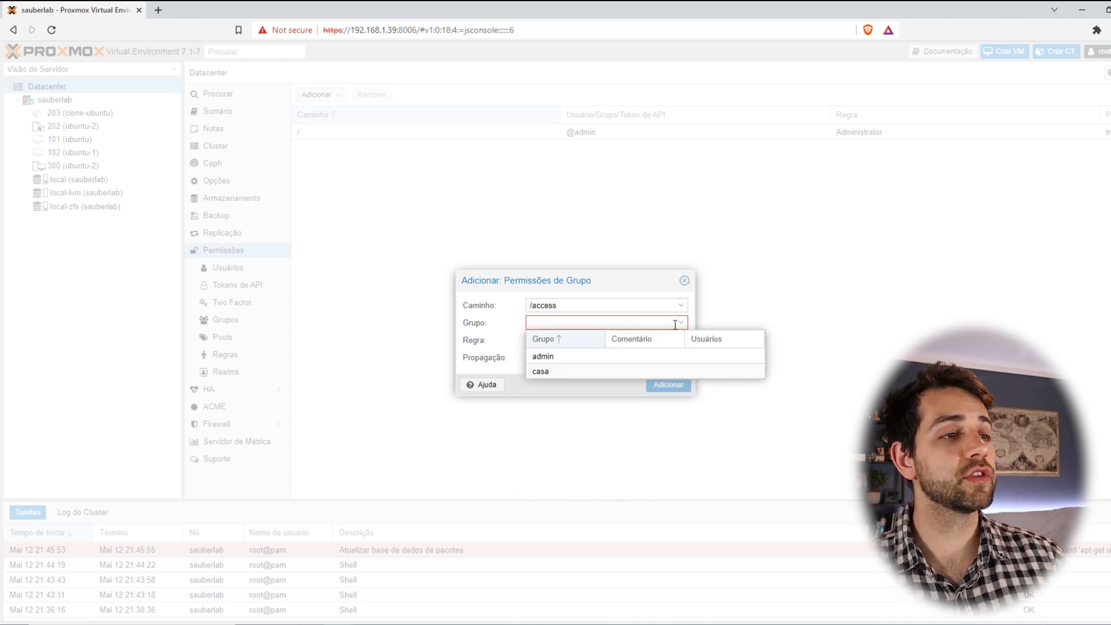
click(572, 371)
click(684, 342)
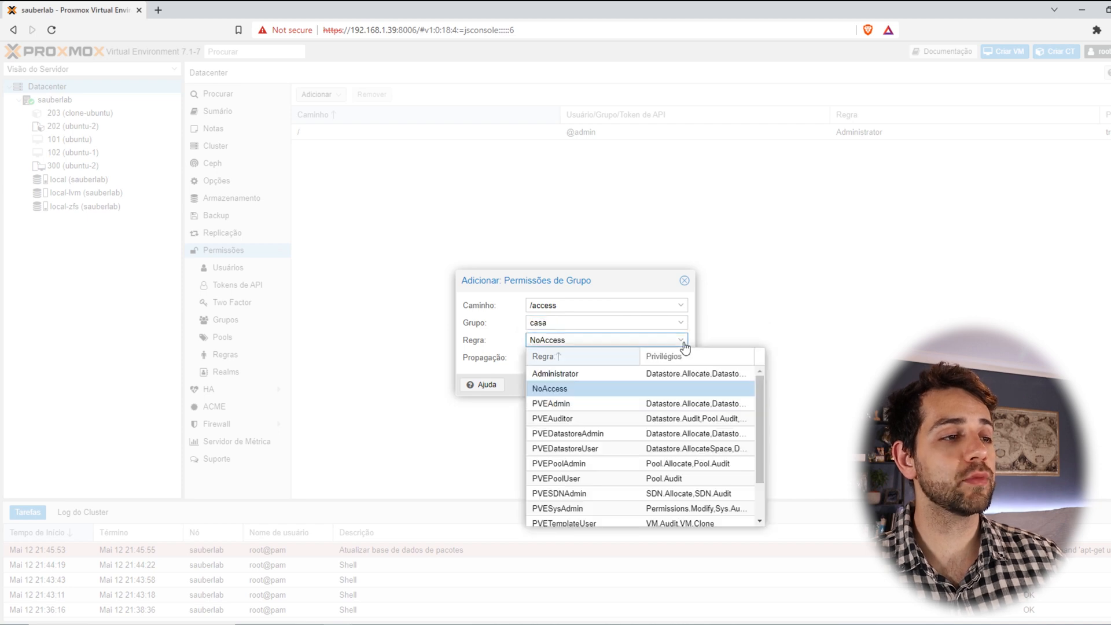
scroll(596, 486, down, 2)
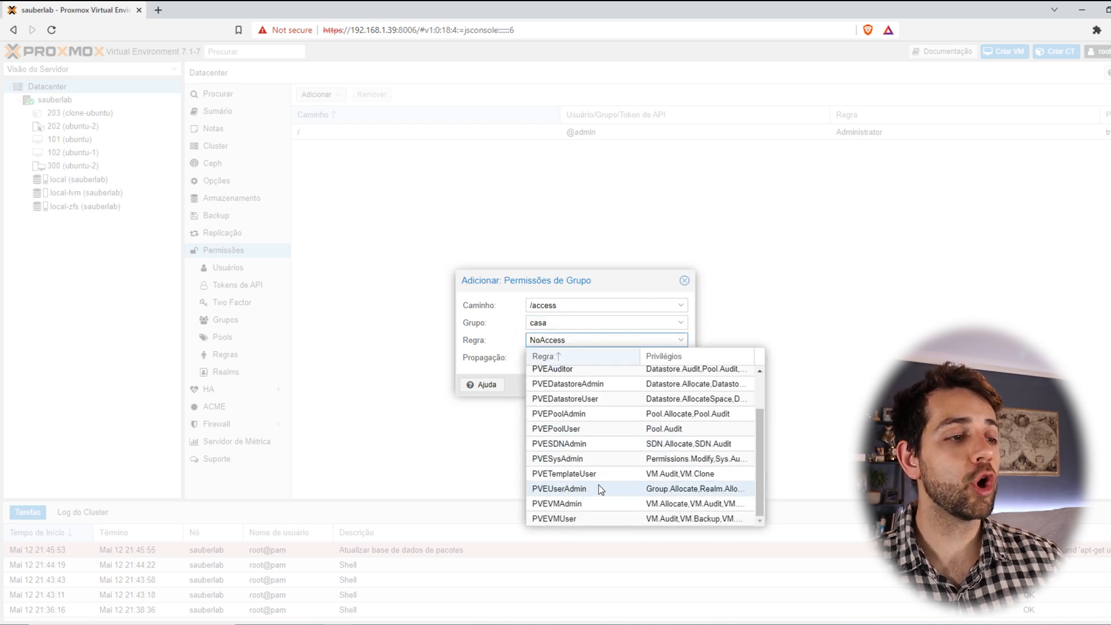
click(600, 489)
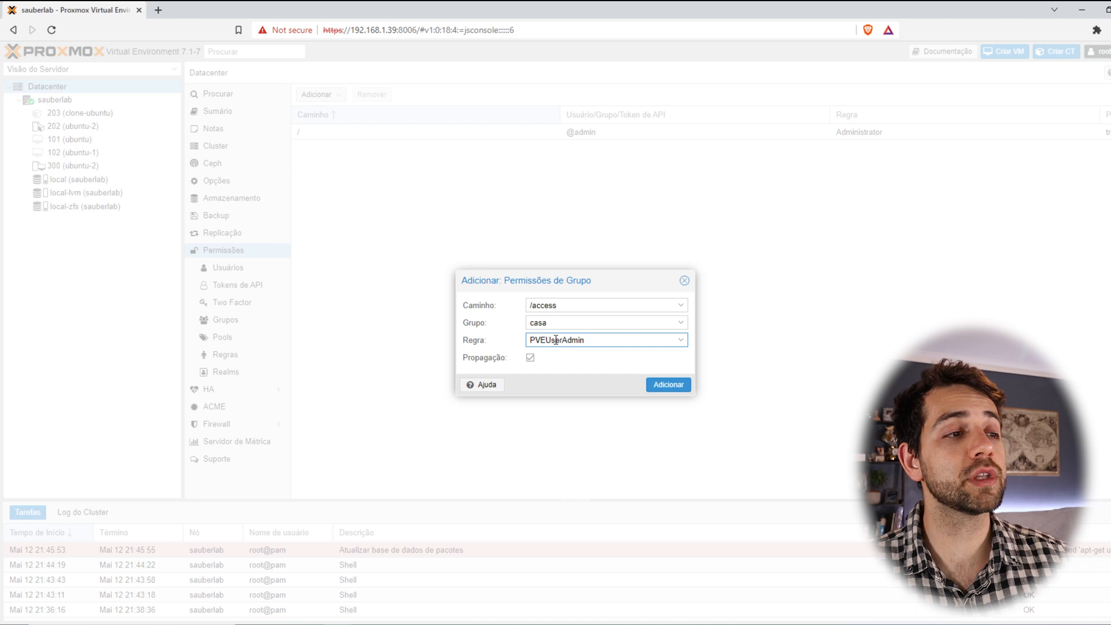
click(663, 387)
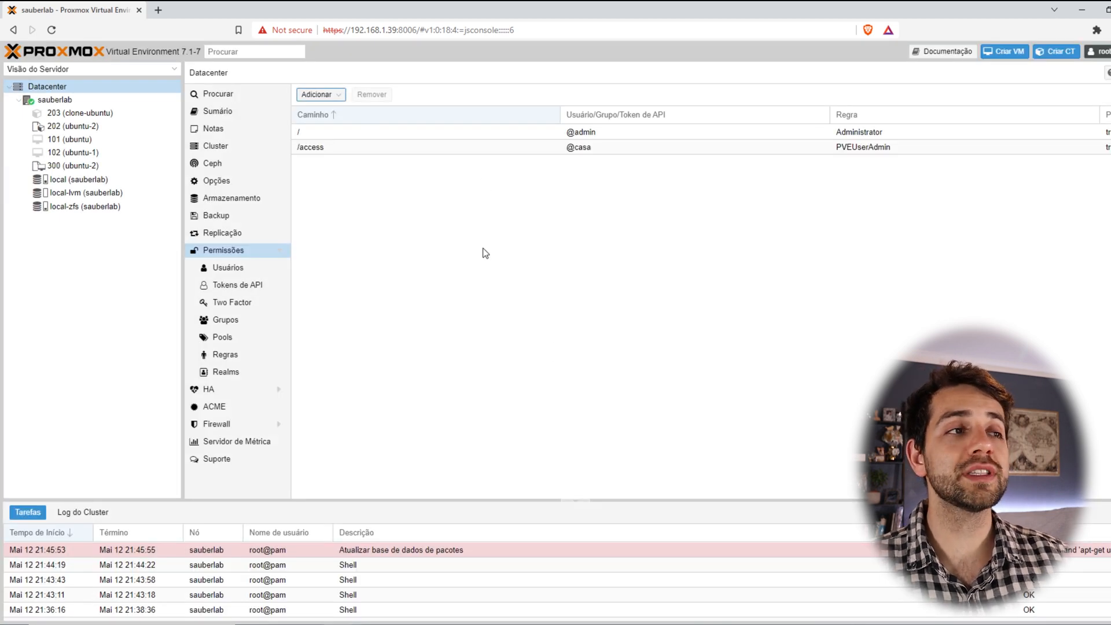
Assign the user sauberlab1@pve to the casa group and save the change.
click(226, 277)
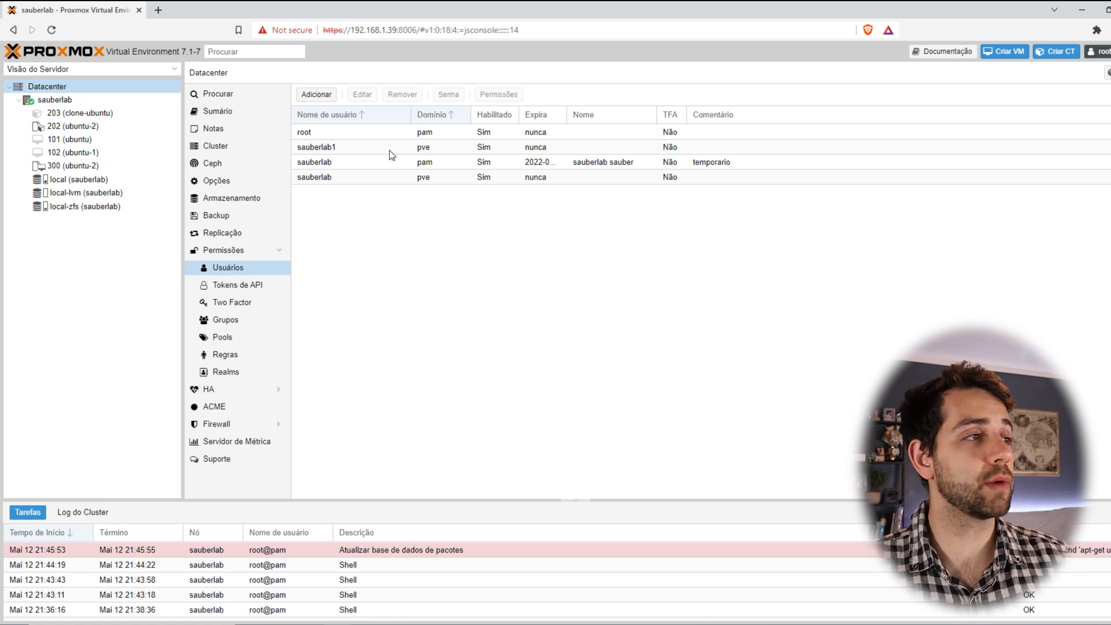
click(349, 148)
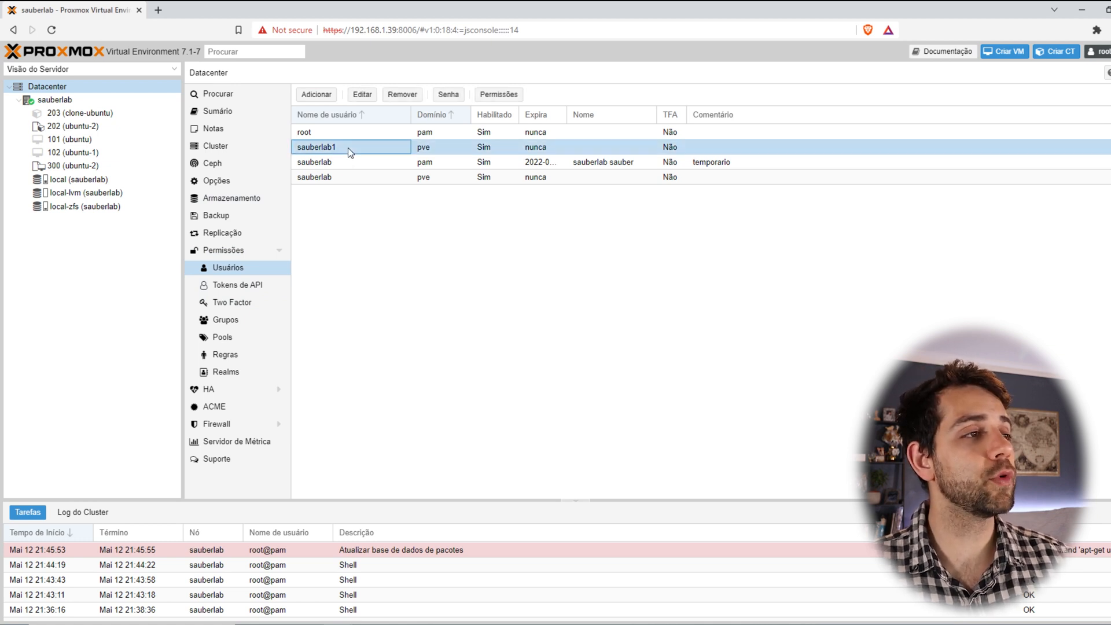
click(363, 94)
click(561, 311)
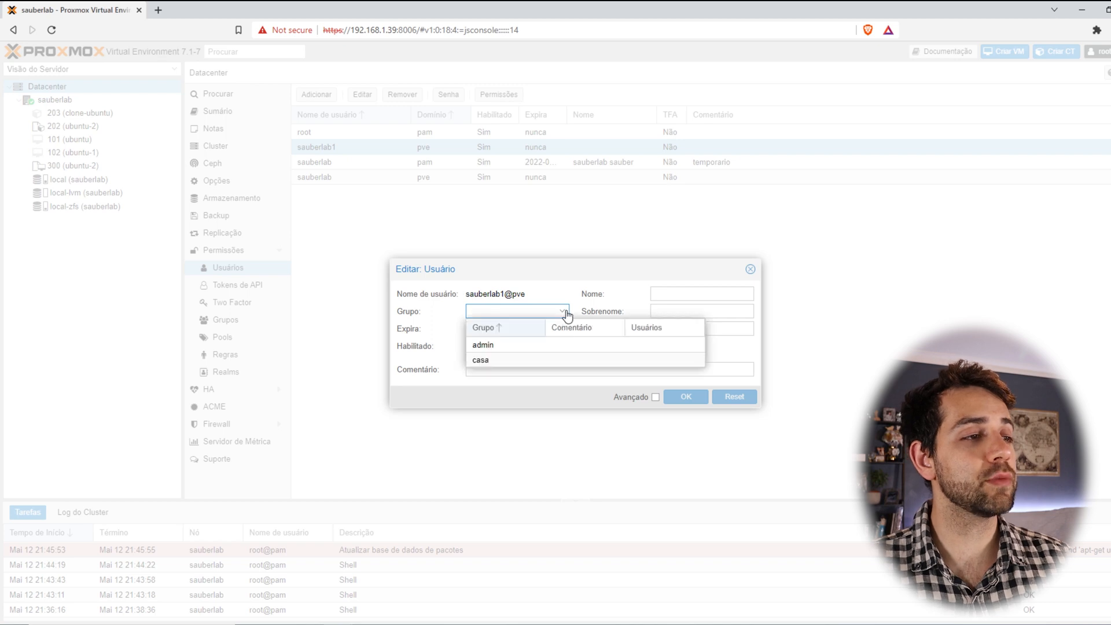
click(486, 359)
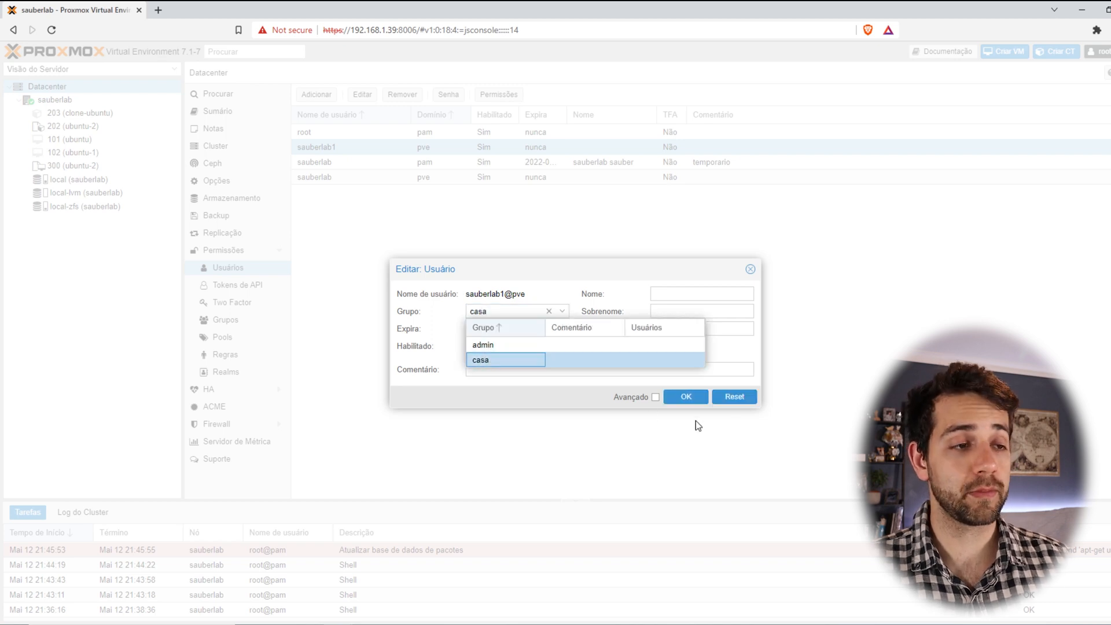
click(705, 398)
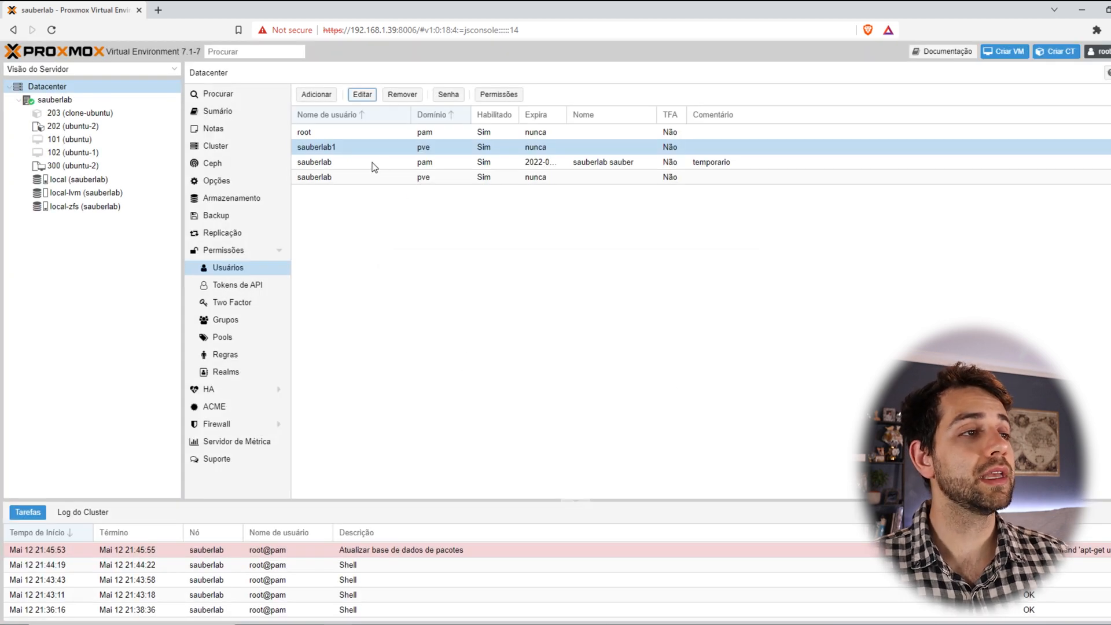
Assign the user sauberlab@pam to the admin group, save the change and check the membership of both groups.
click(374, 165)
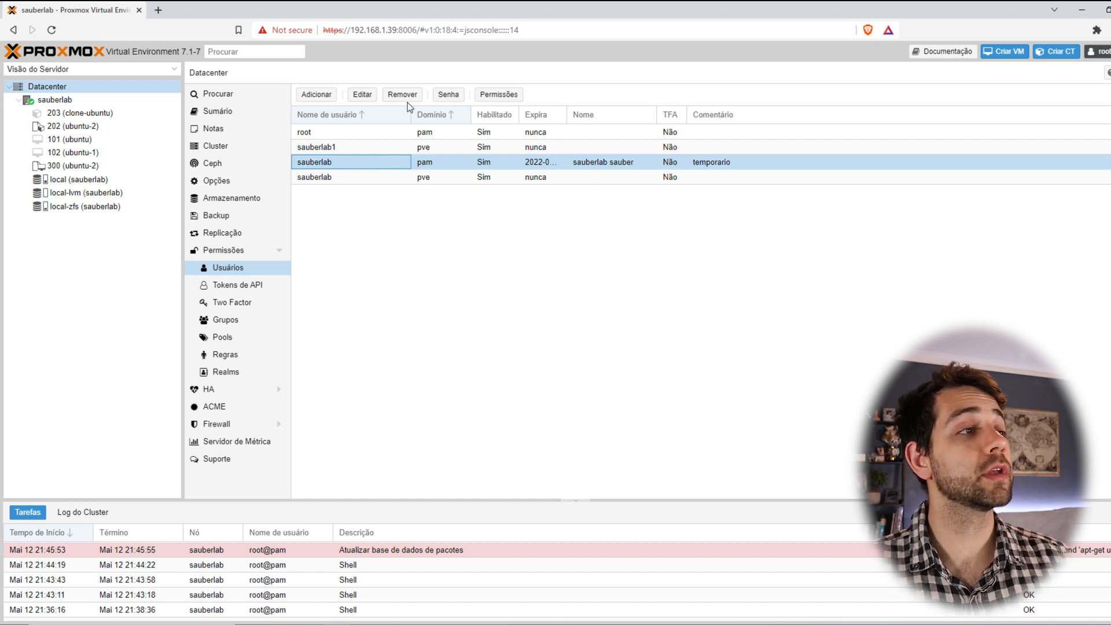
click(368, 94)
click(561, 311)
click(511, 346)
click(687, 397)
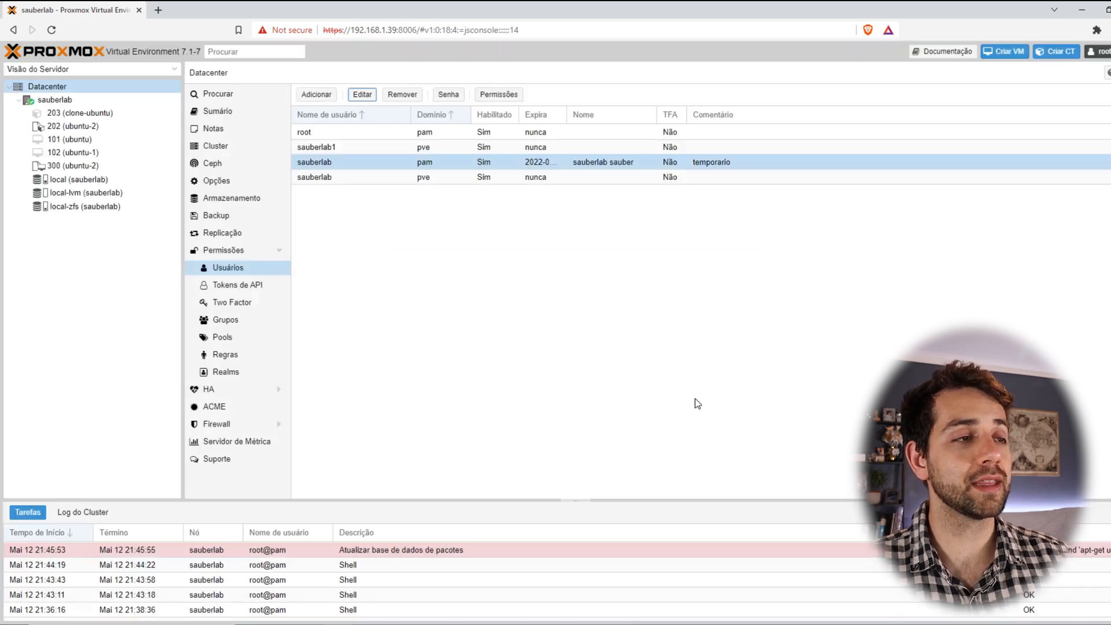
click(241, 323)
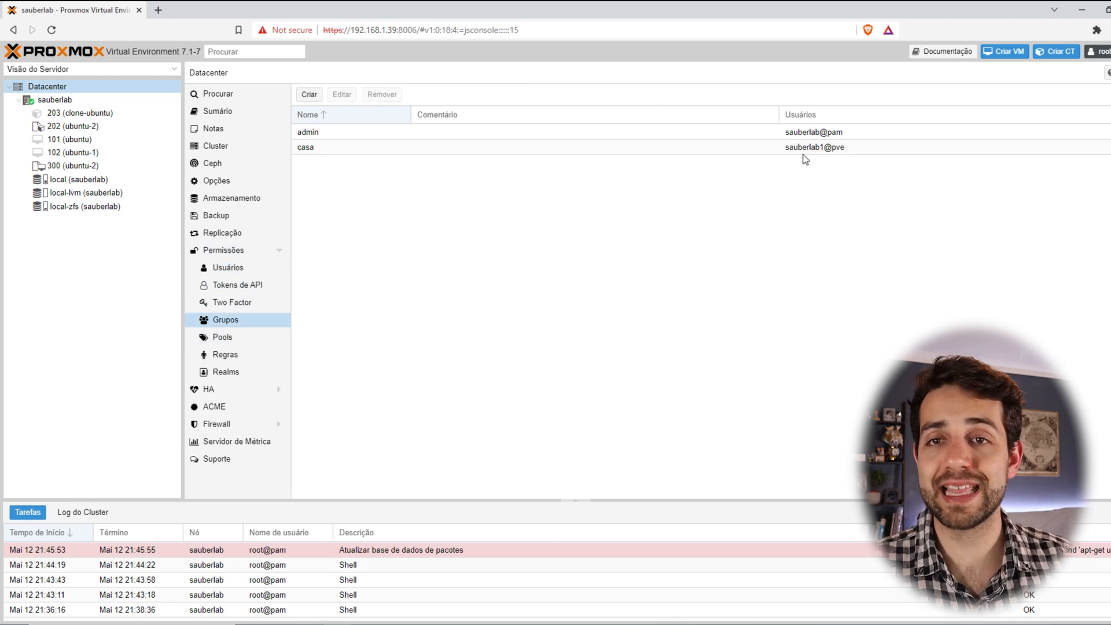
Try adding the admin group to sauberlab1@pve alongside casa, leaving the user form without saving.
click(249, 270)
click(334, 148)
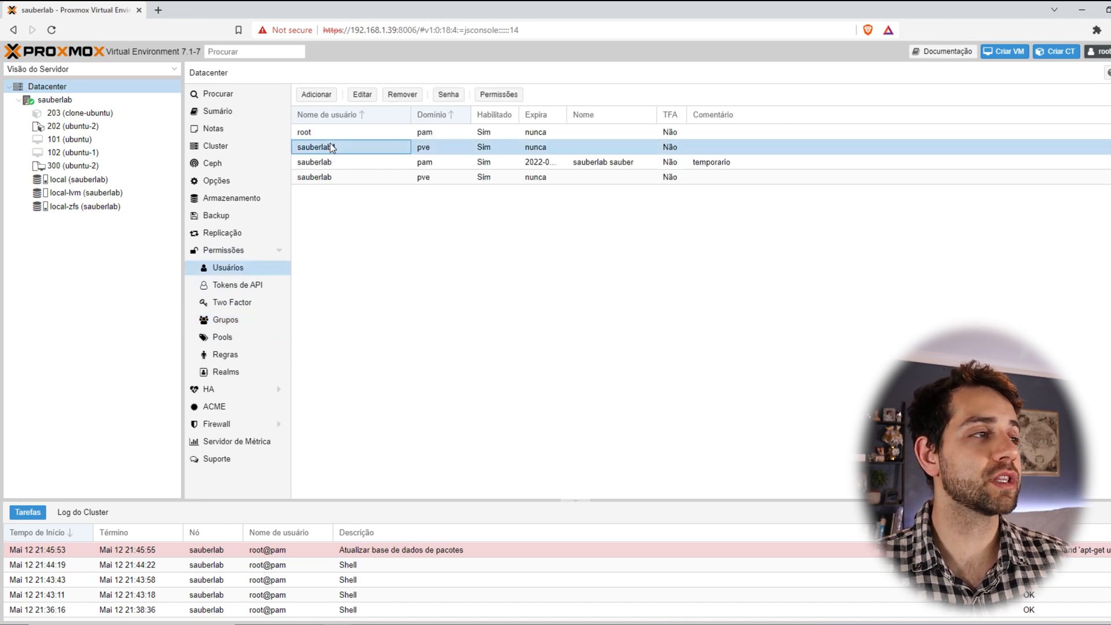
click(358, 97)
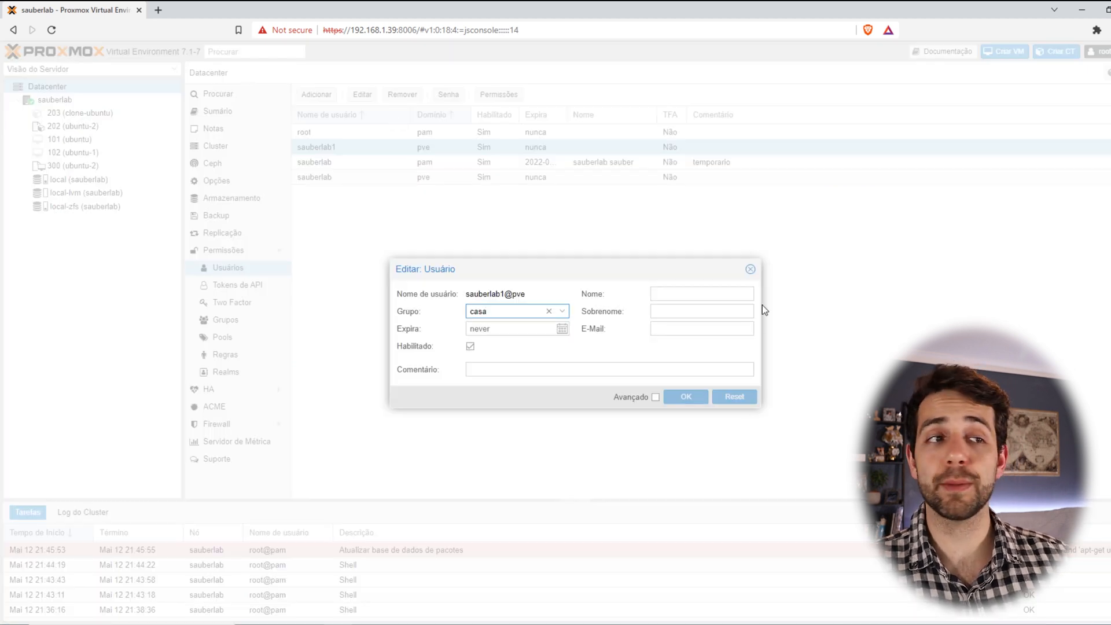
click(562, 308)
click(541, 347)
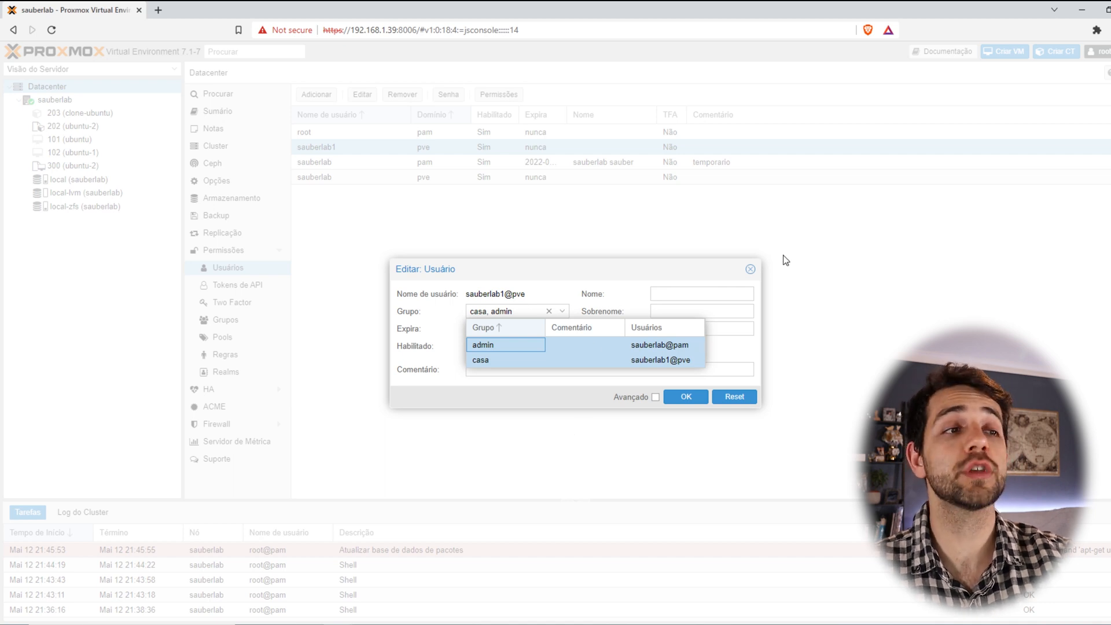
click(750, 271)
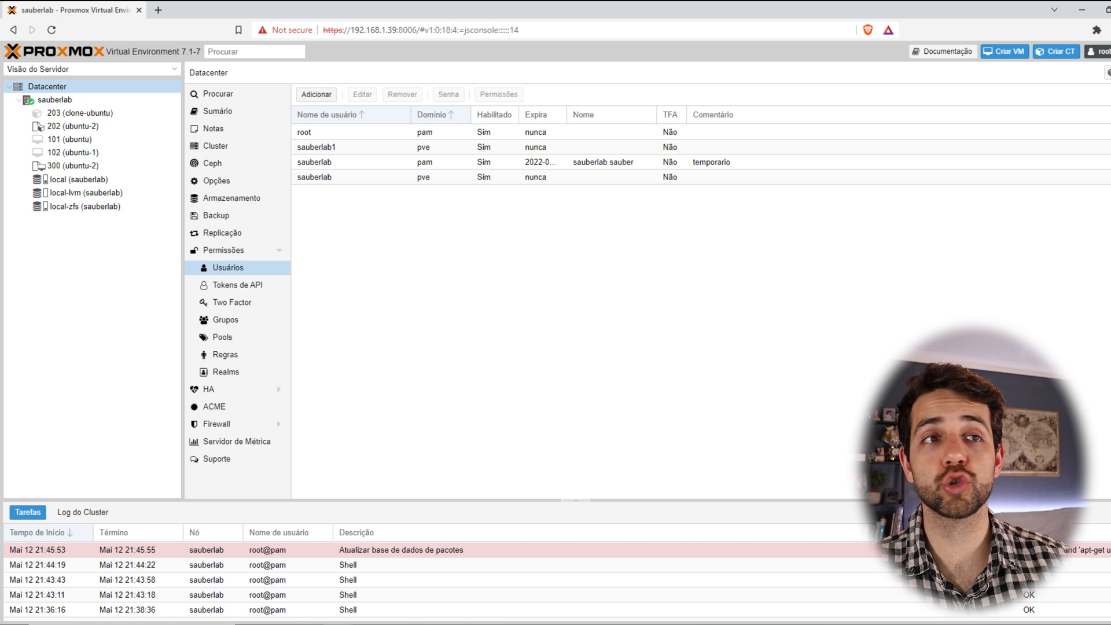
Log out of the root account and log in as sauberlab1 through the Proxmox VE authentication server, entering the account password.
click(1099, 51)
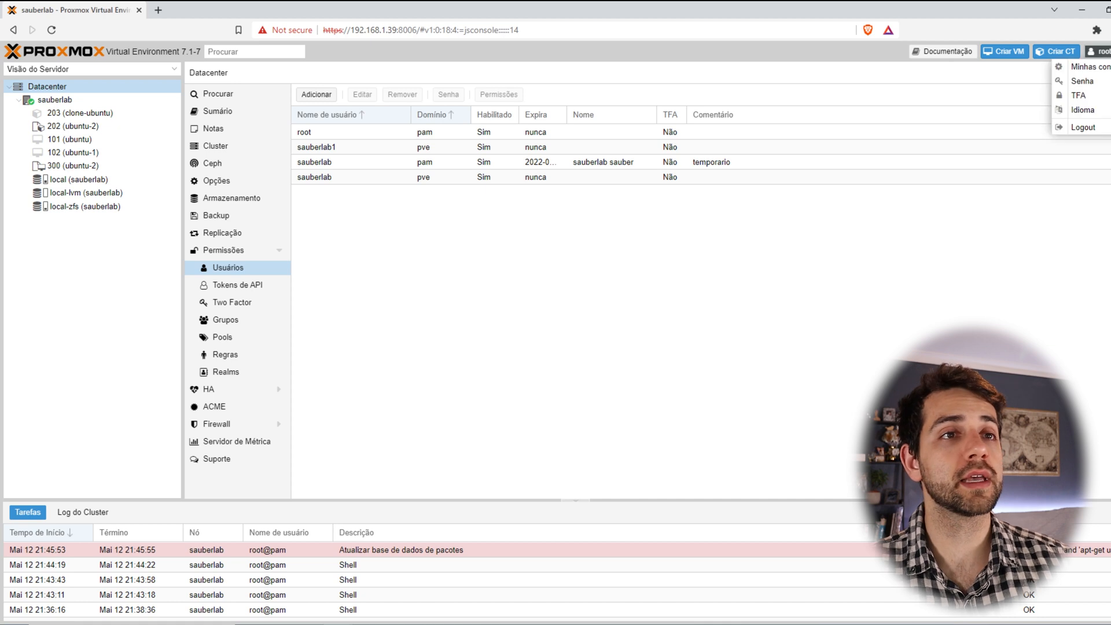
click(1077, 131)
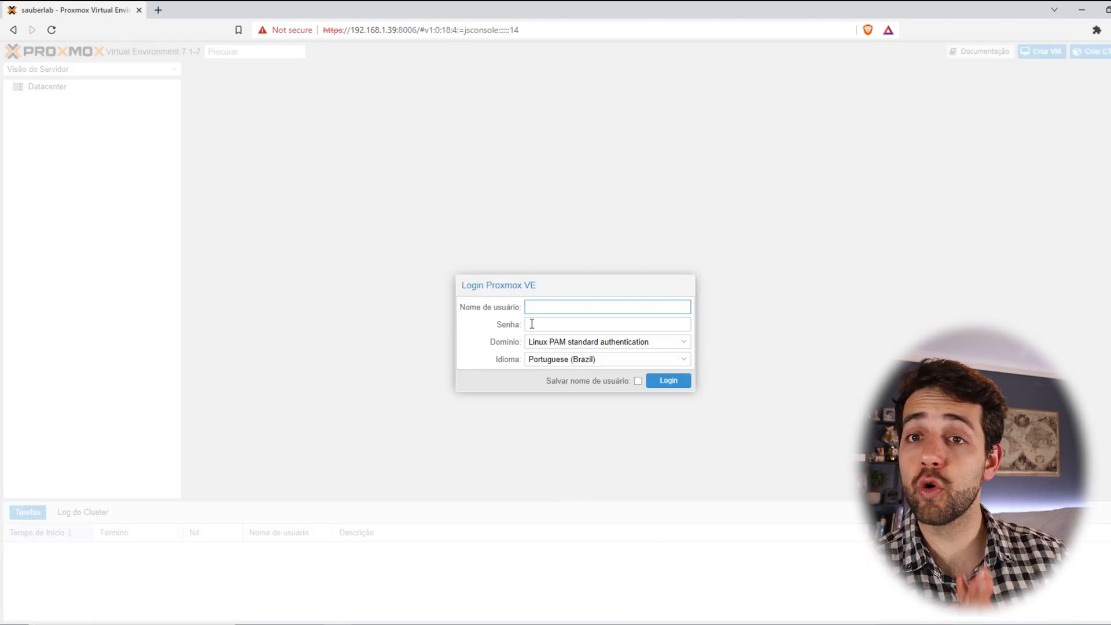
text(s)
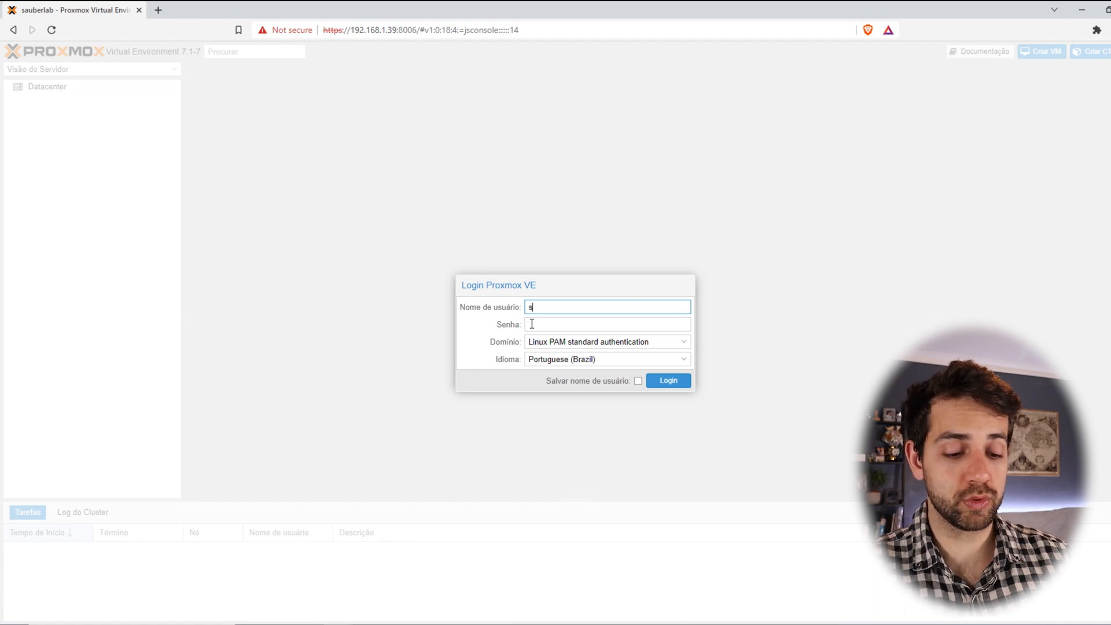
text(auberlab1)
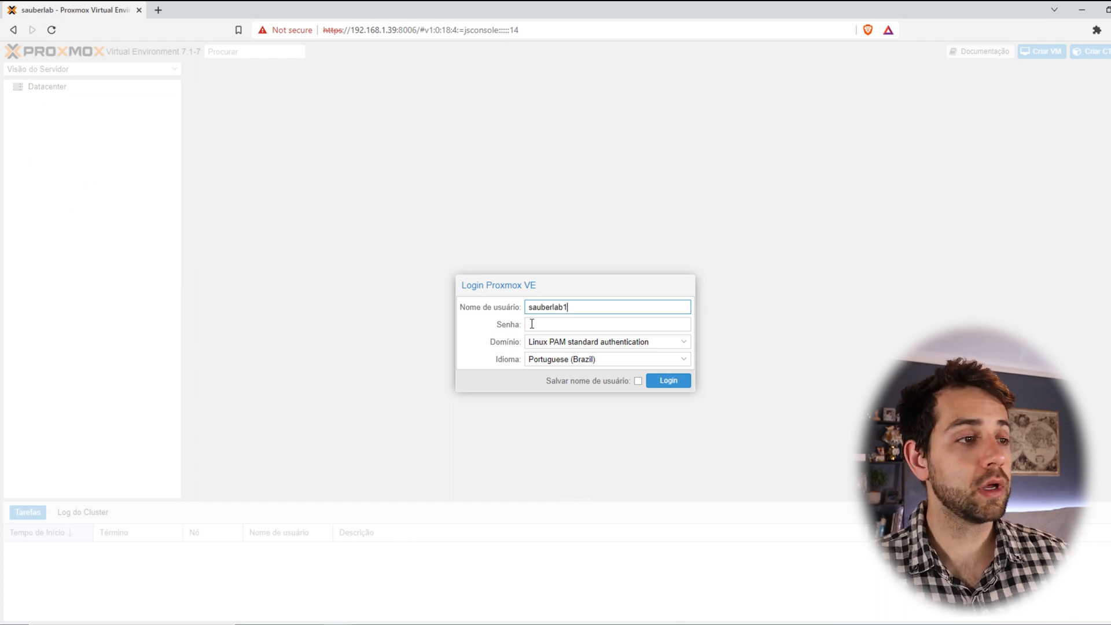
click(579, 342)
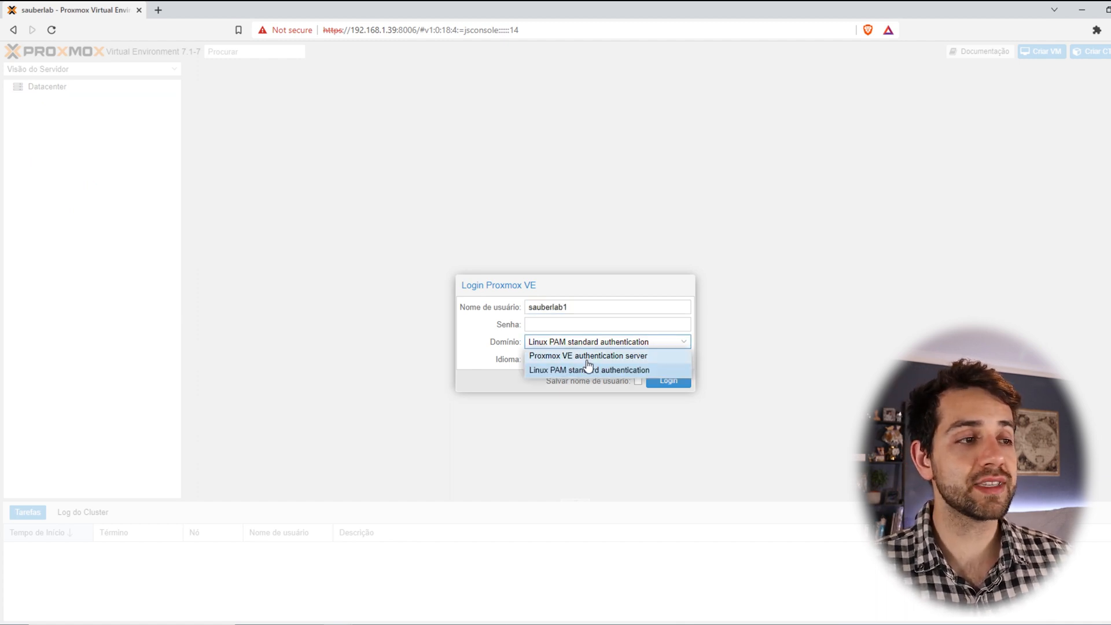
click(586, 357)
click(559, 324)
text(•••)
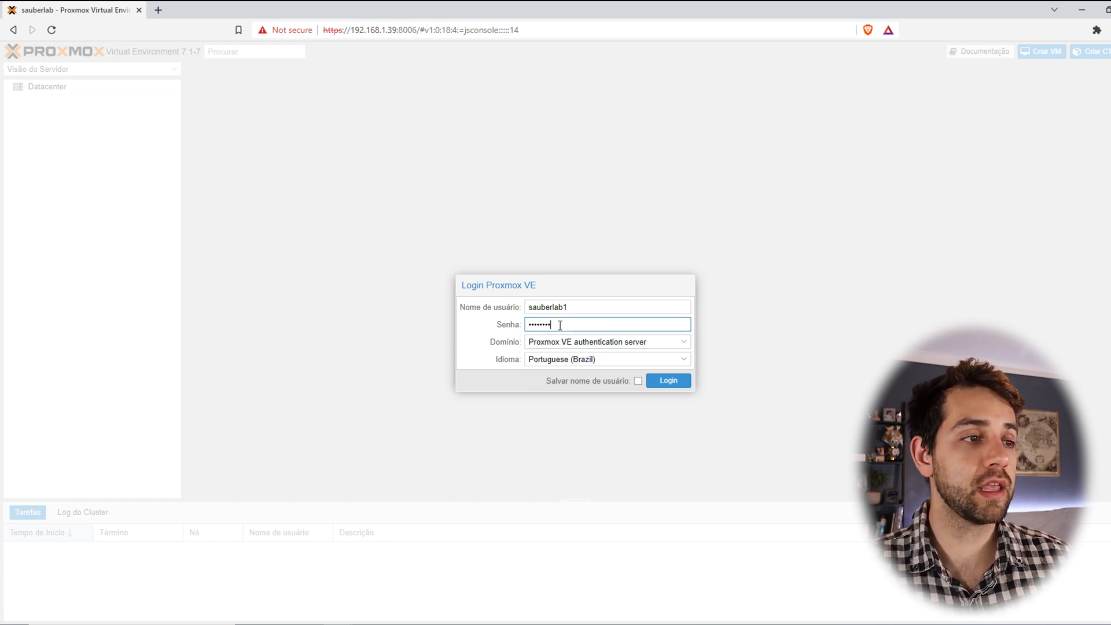
click(671, 380)
click(580, 358)
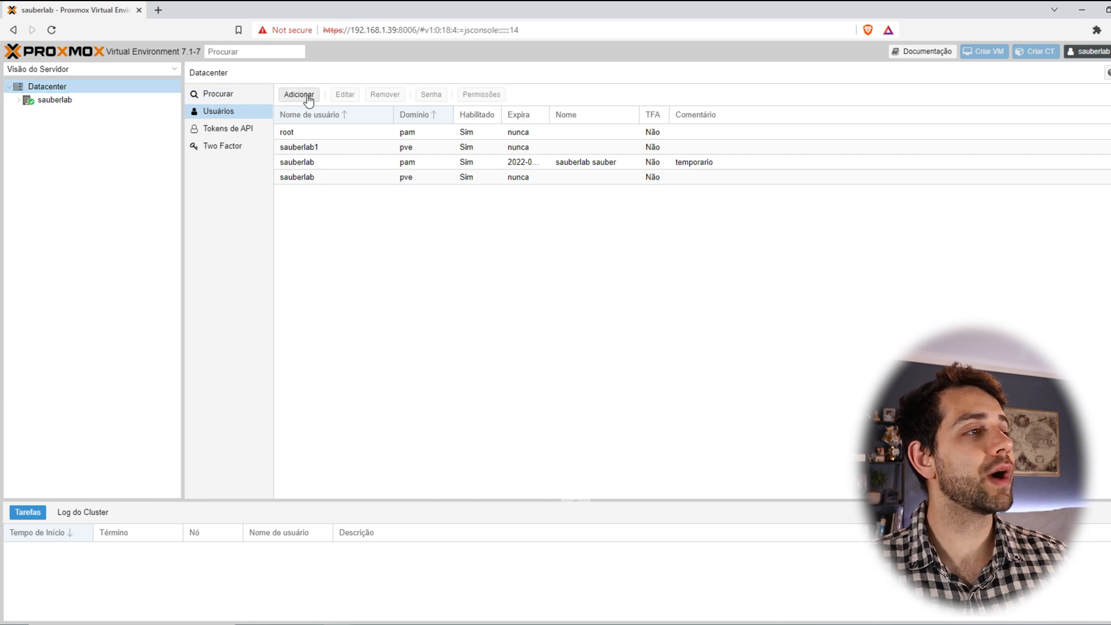
Inspect the editable settings of the user sauberlab@pve and close the form without changes.
click(337, 177)
click(342, 95)
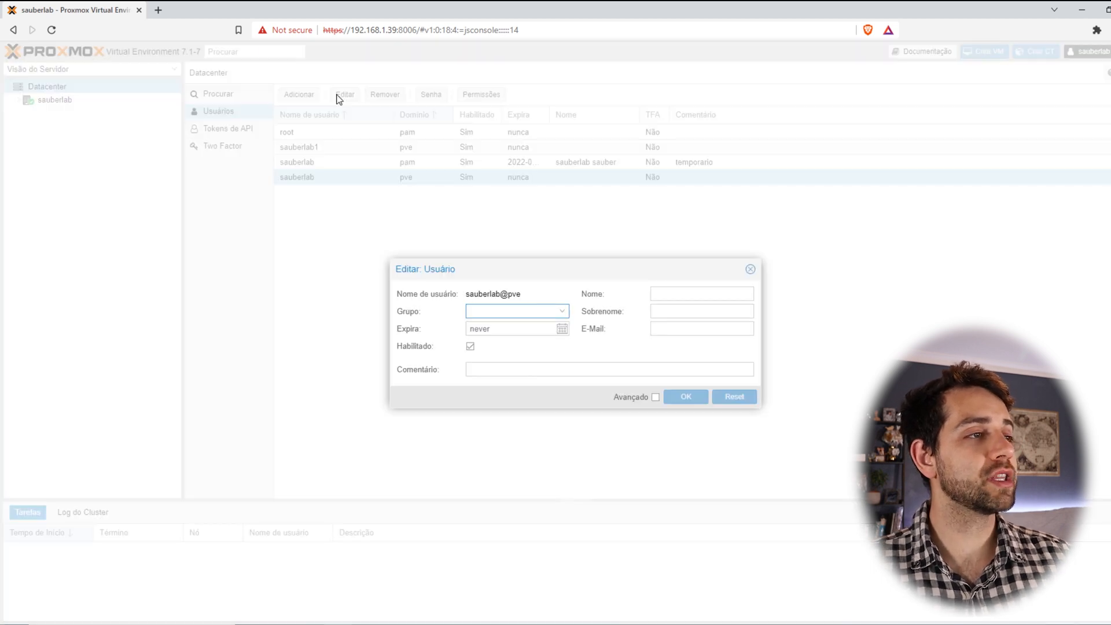
click(750, 270)
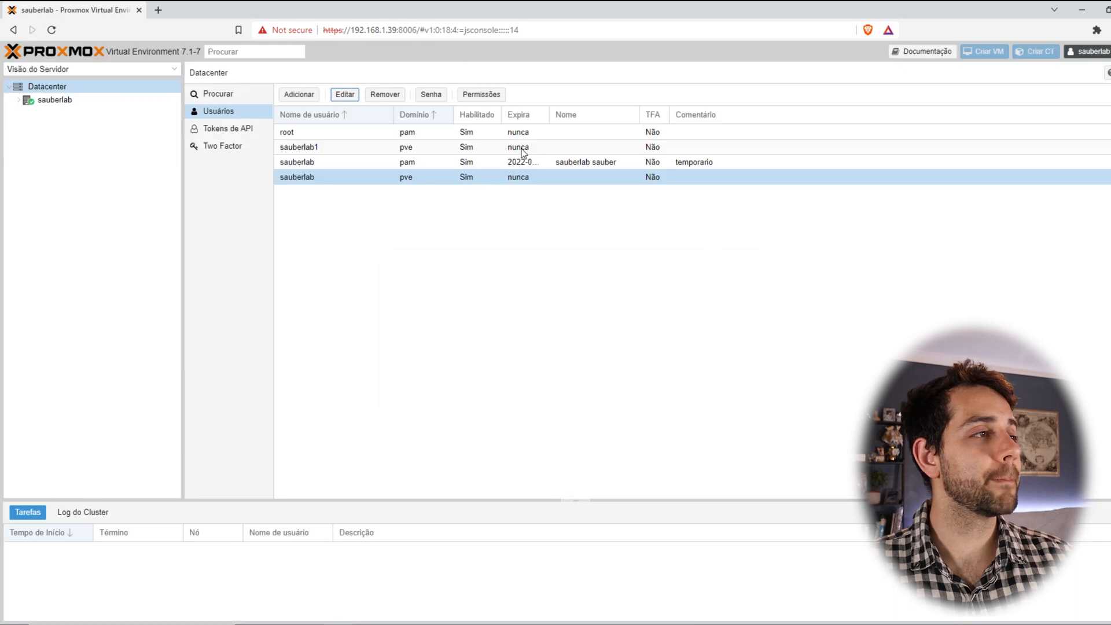
Inspect the group choices in the settings of the user sauberlab@pam and close the form without saving.
click(322, 147)
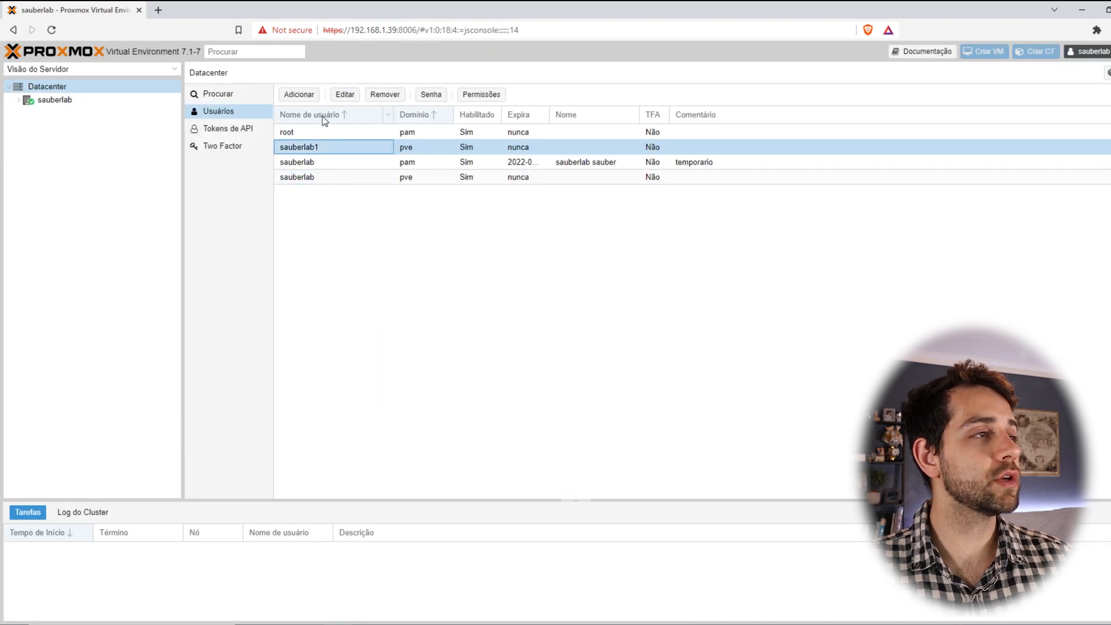
click(357, 162)
click(345, 94)
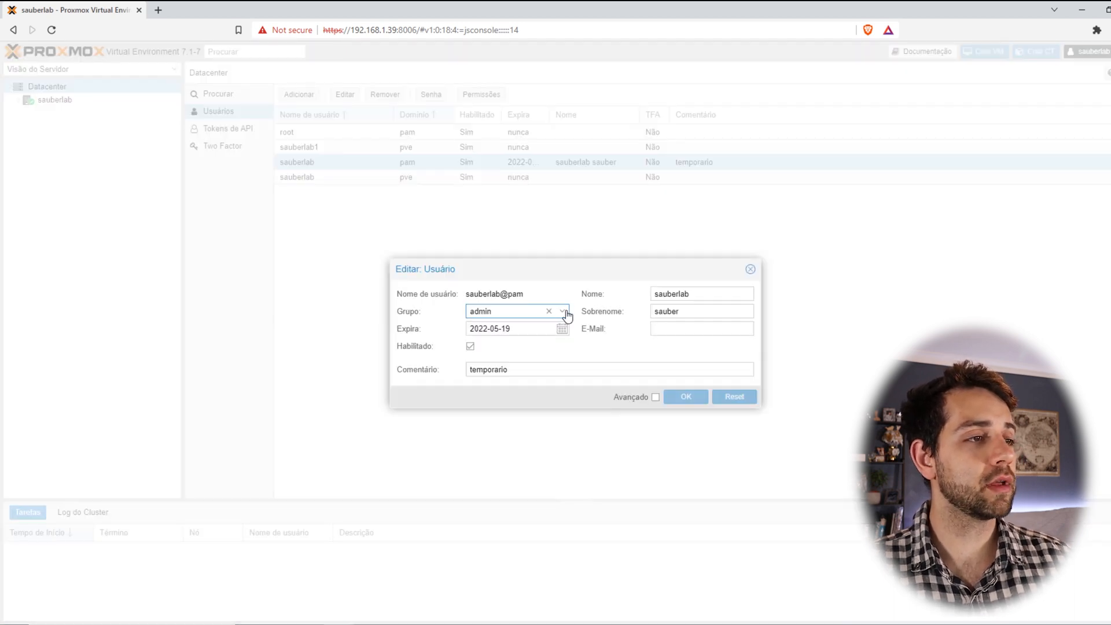
click(563, 313)
click(509, 358)
click(509, 358)
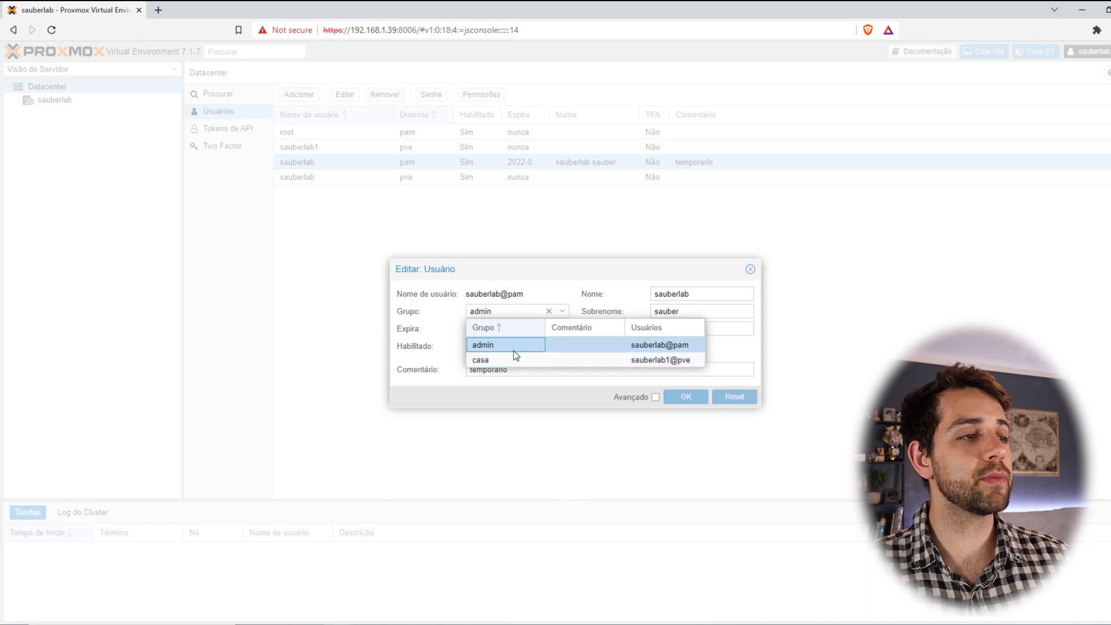
click(750, 269)
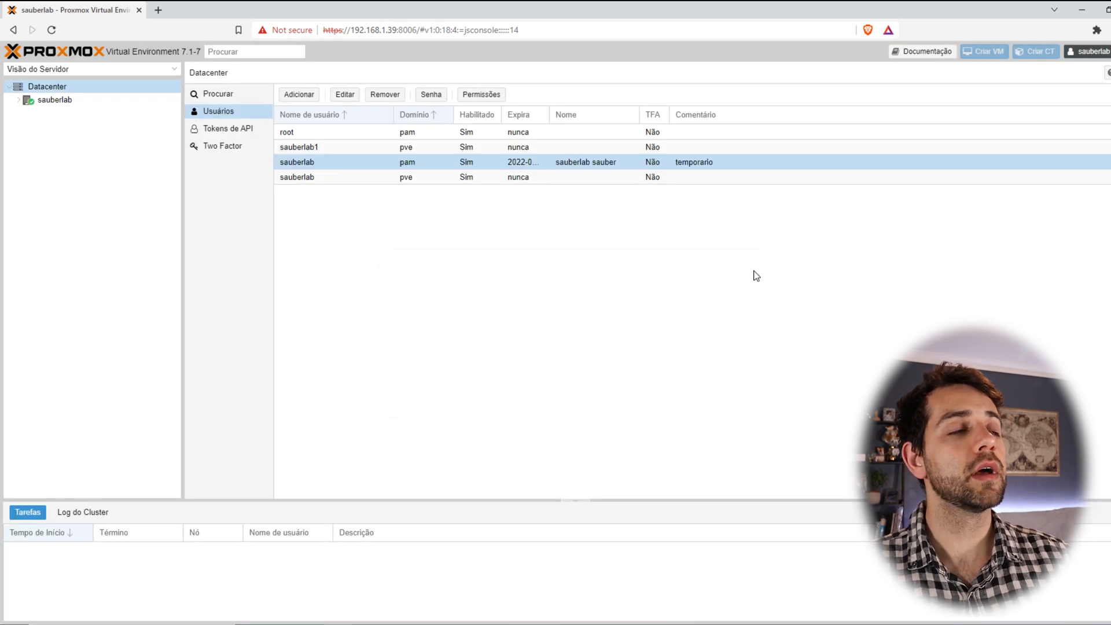
Check which groups are offered in the settings of the user sauberlab1@pve and close the form without changes.
click(314, 148)
click(345, 95)
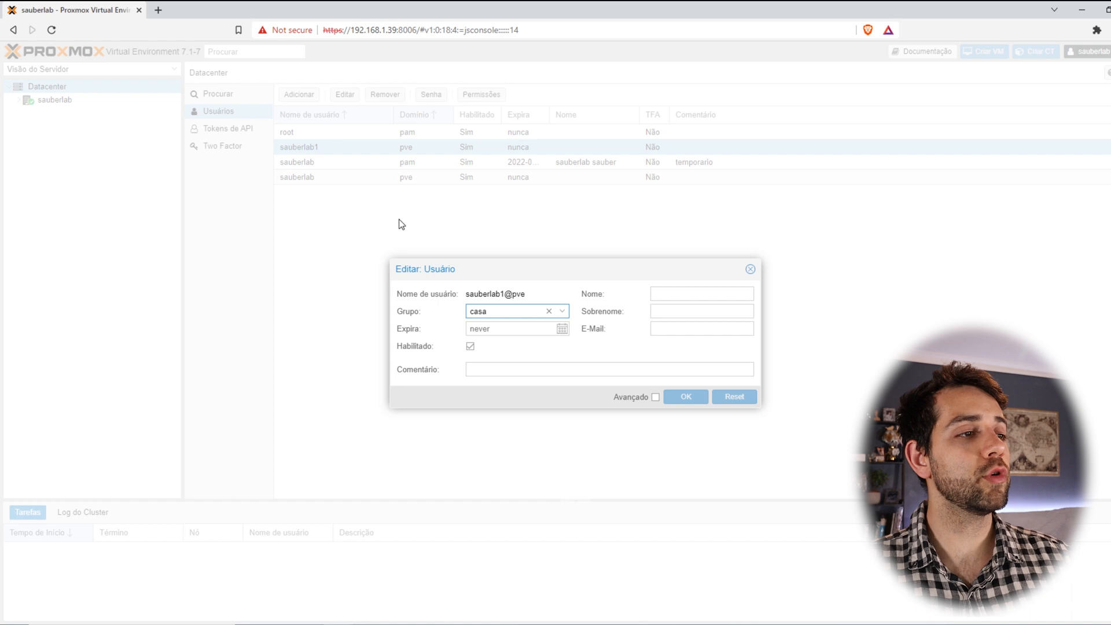
click(561, 314)
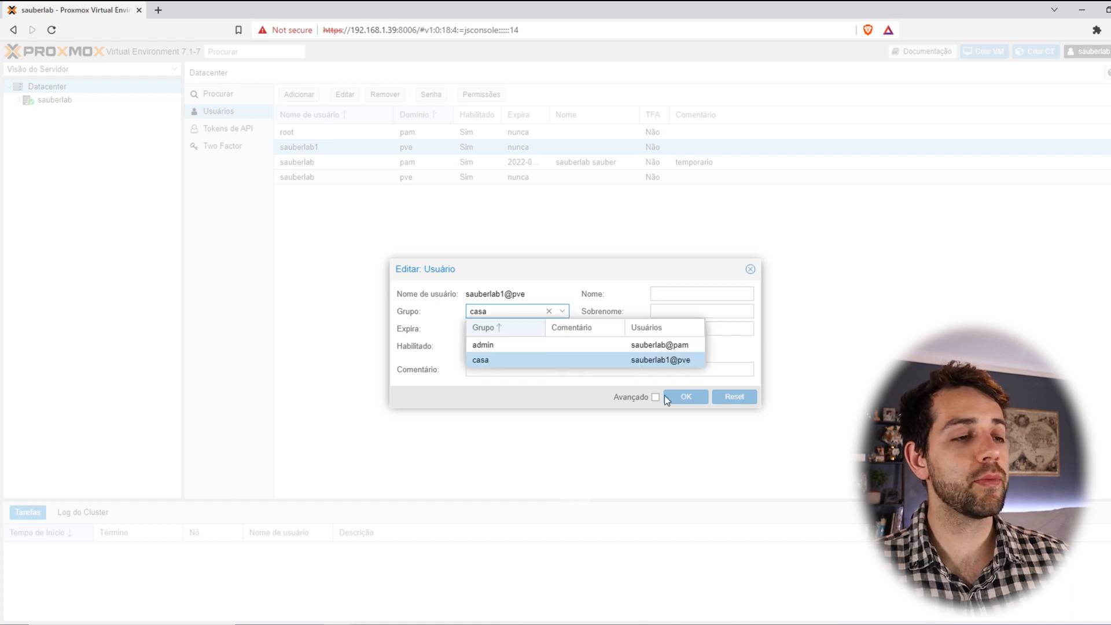
click(744, 401)
click(750, 269)
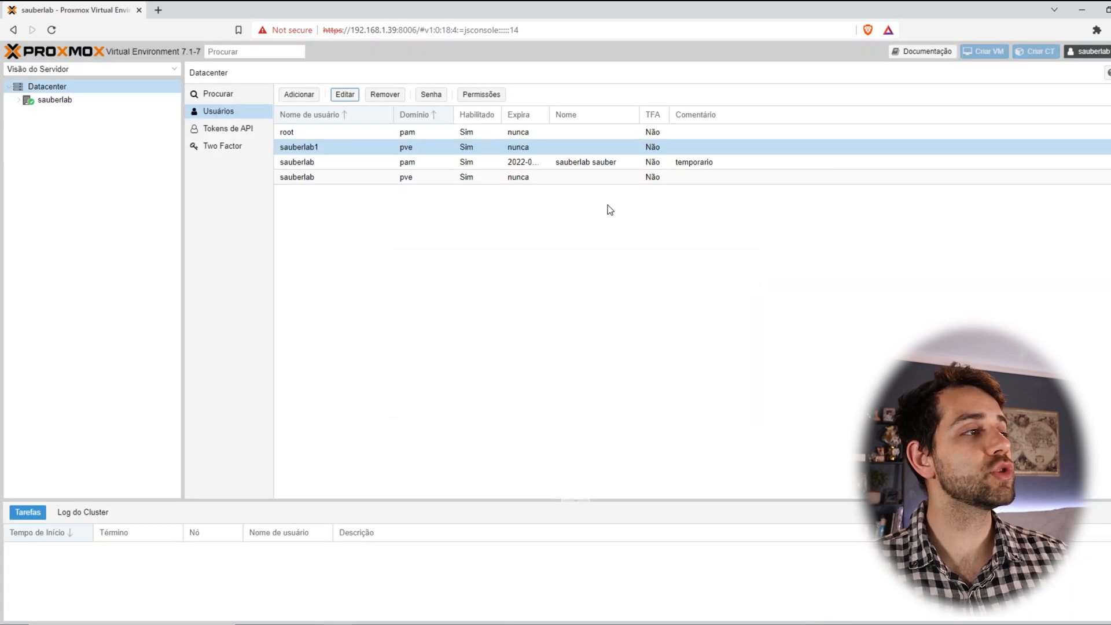
Look through the API tokens and two-factor pages and check the granted permissions of the user sauberlab1@pve.
click(225, 129)
click(230, 150)
click(239, 104)
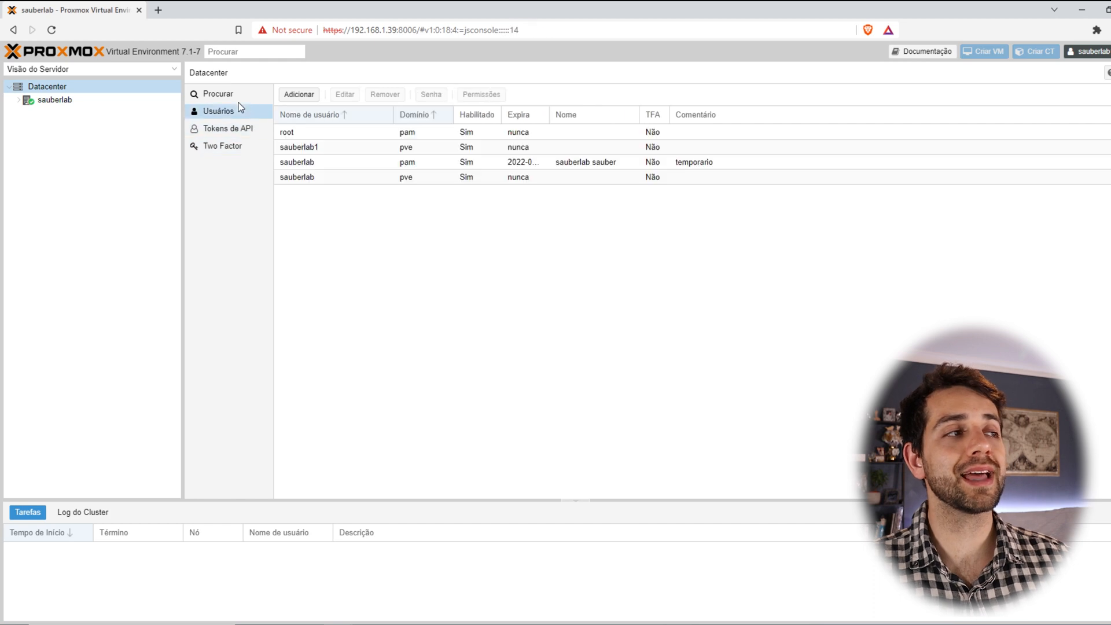
click(340, 148)
click(478, 99)
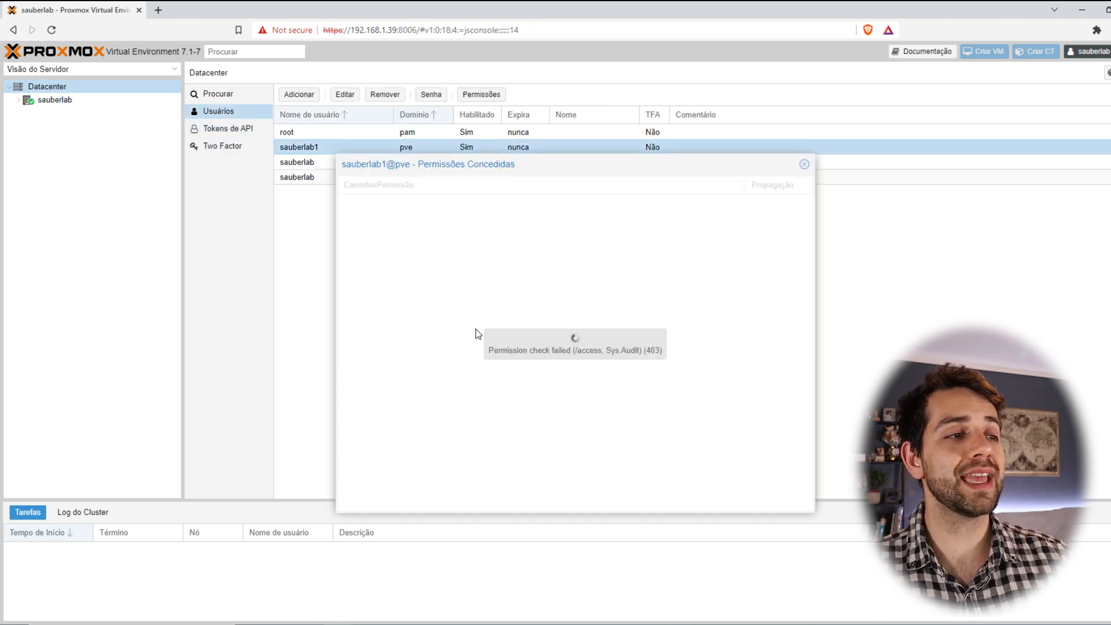
click(805, 164)
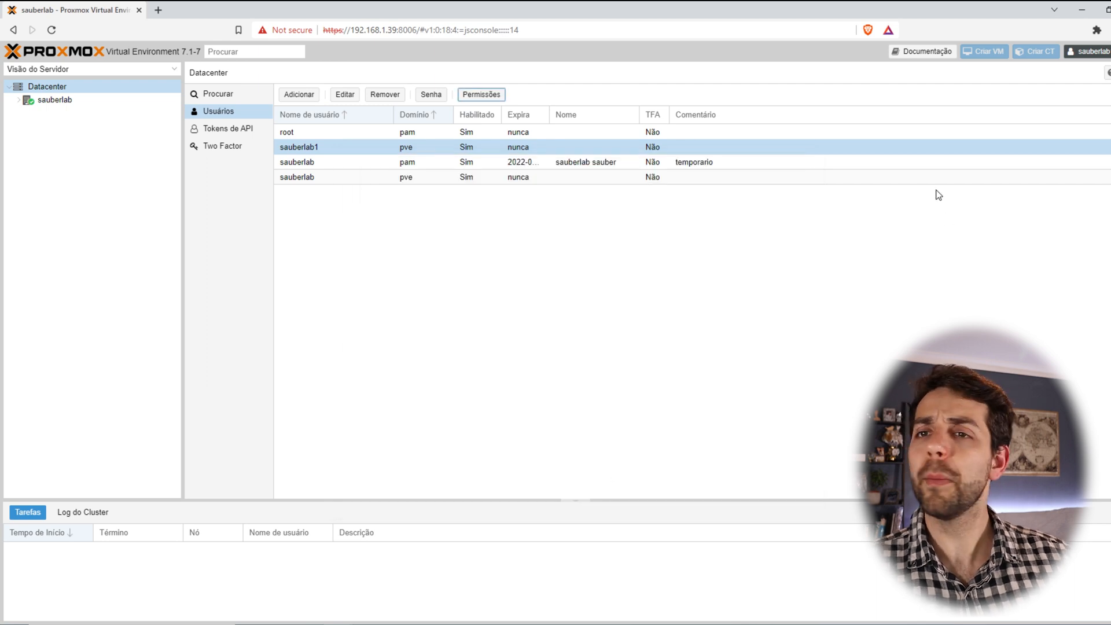
Log out and log in as sauberlab through Linux PAM standard authentication, entering the account password and dismissing the subscription notice.
click(1105, 52)
click(1094, 127)
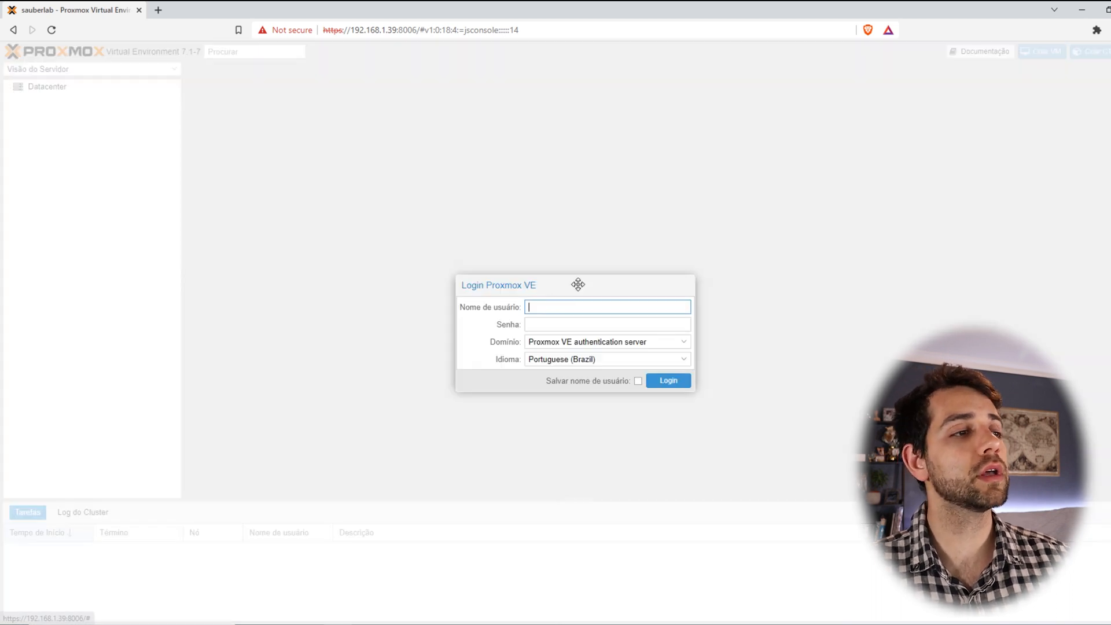
text(sauberl)
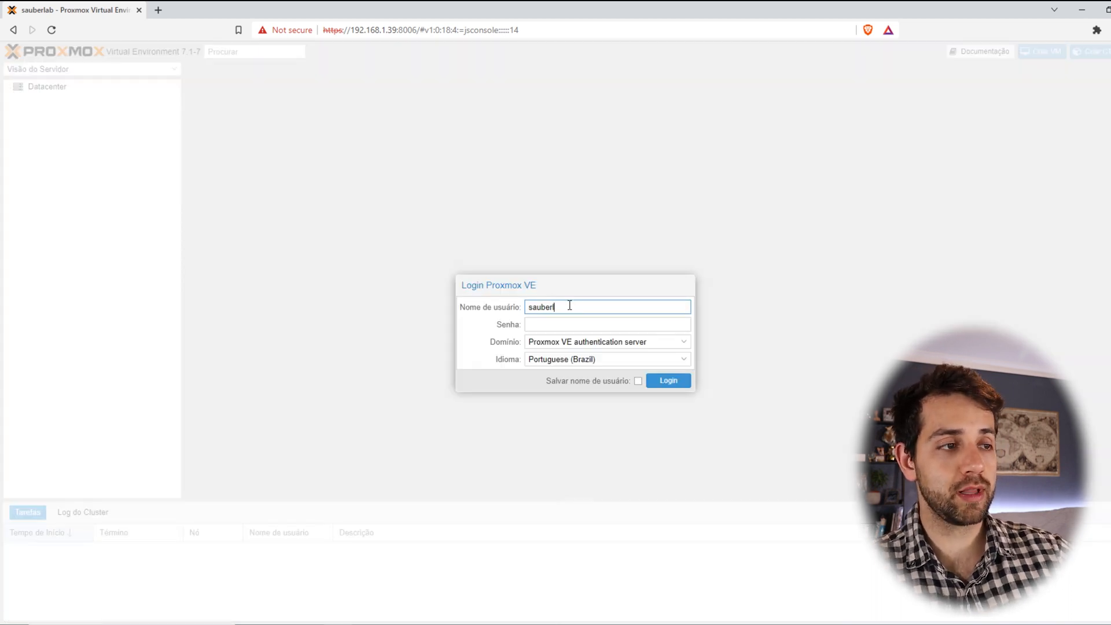
text(ab)
click(565, 347)
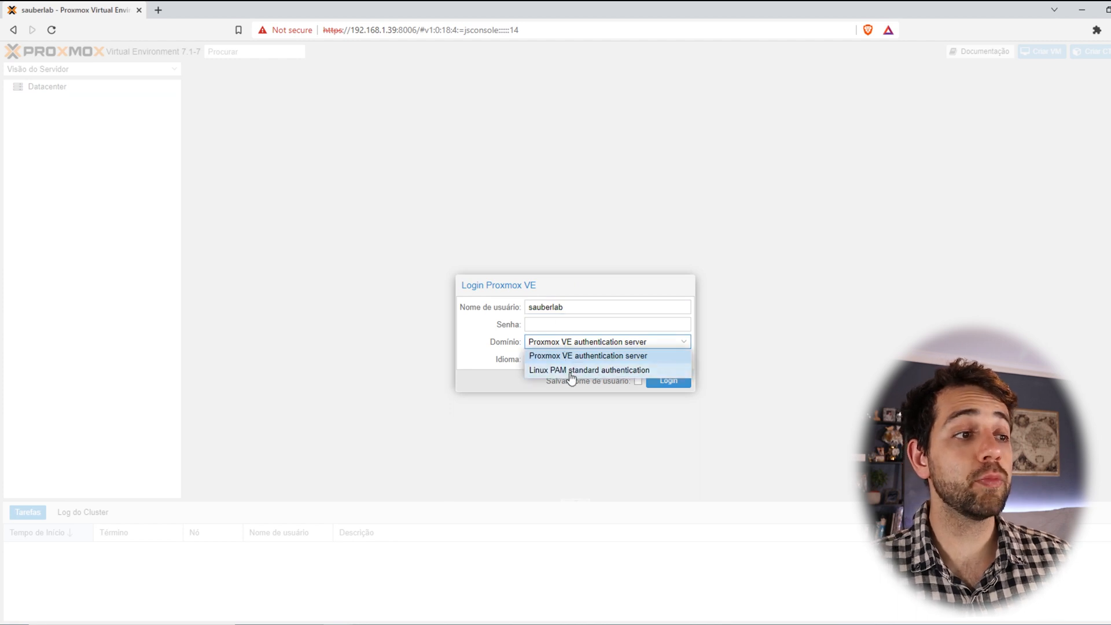
click(576, 371)
click(571, 328)
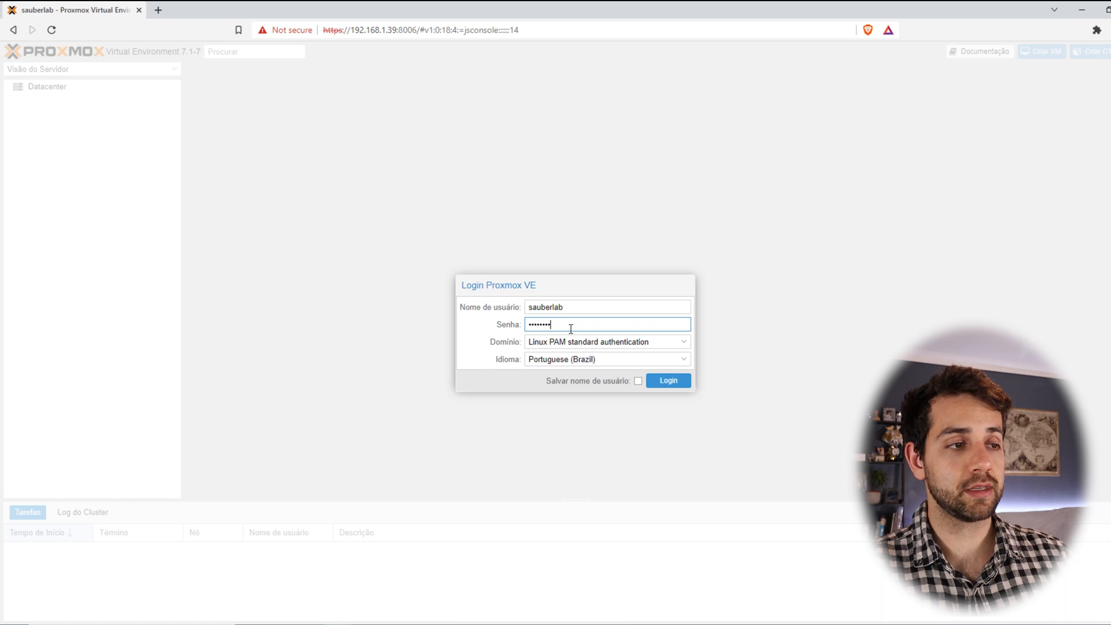
key(Return)
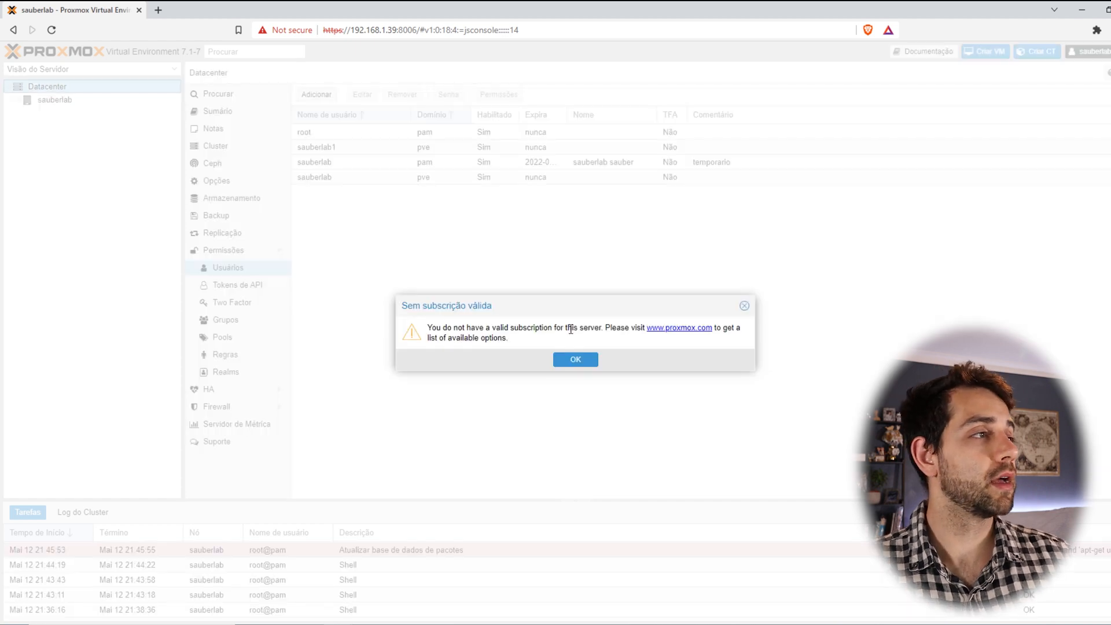
click(576, 360)
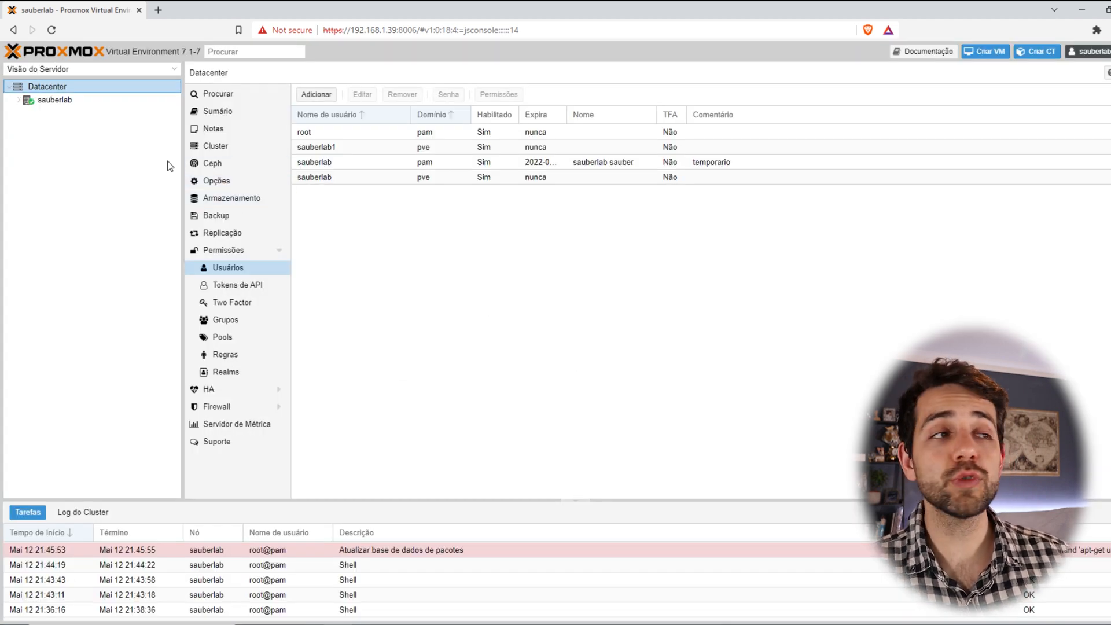
Expand the sauberlab node to view its machines, storages and shell, and return to the datacenter's user list.
click(35, 100)
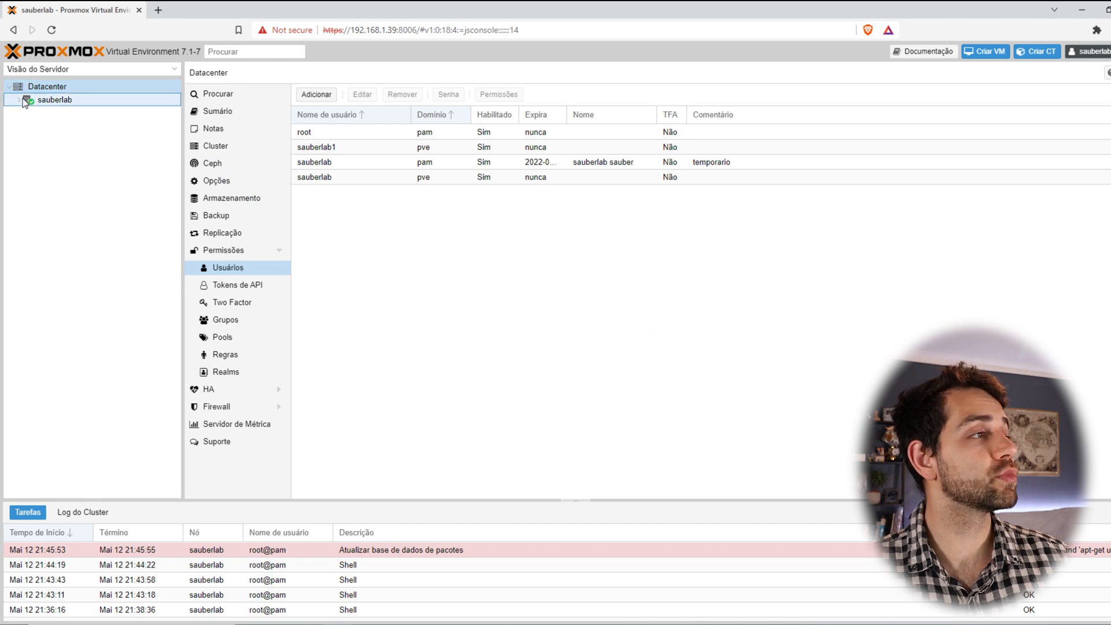
click(19, 100)
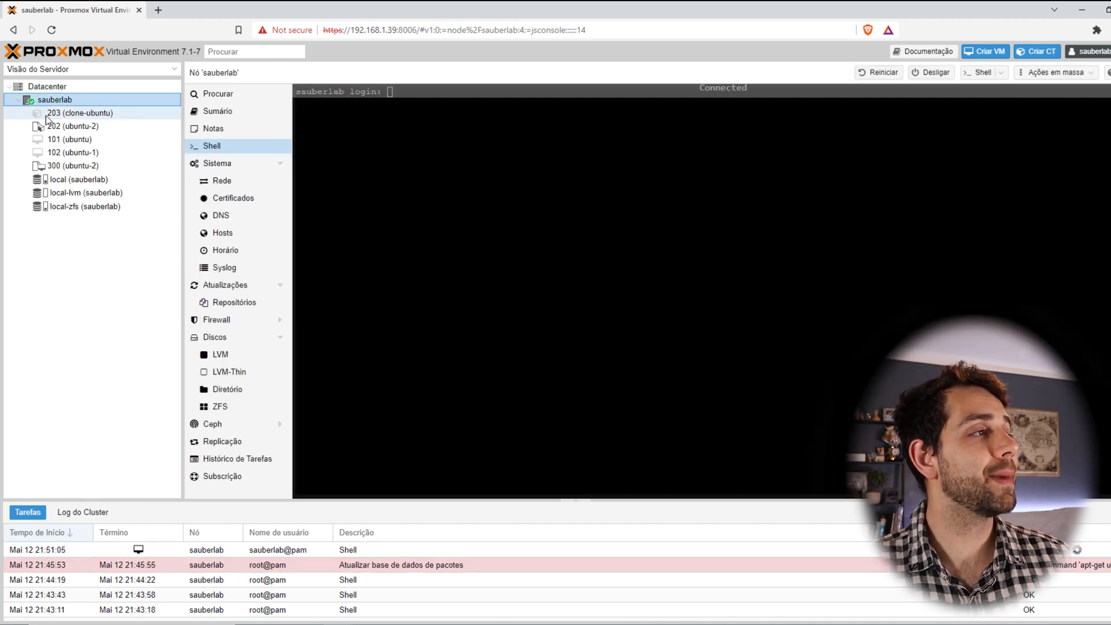
click(48, 87)
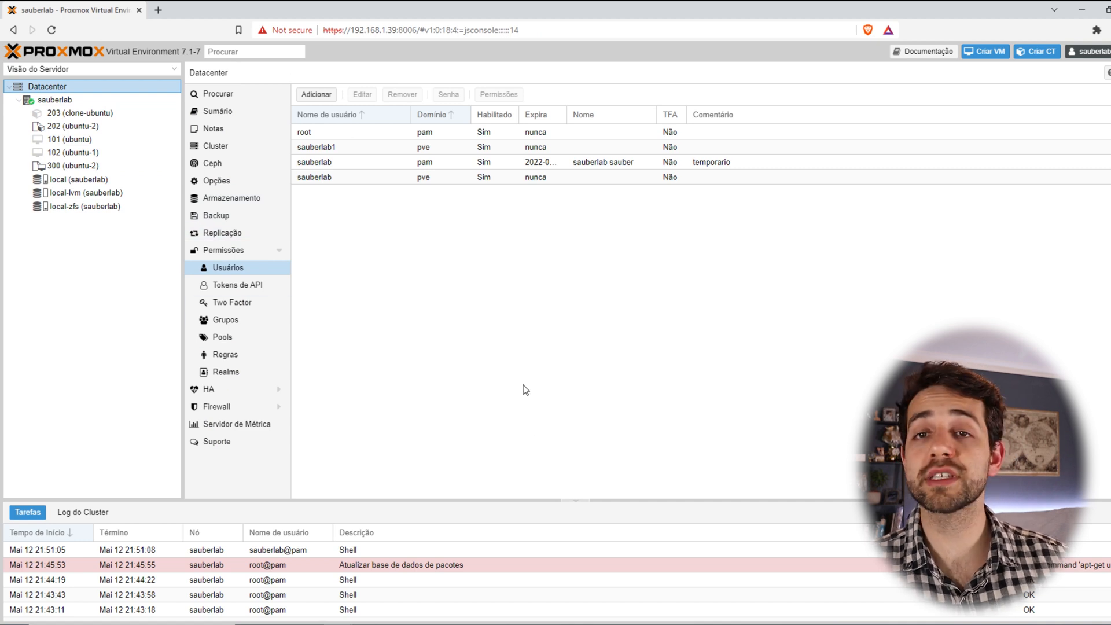
click(438, 132)
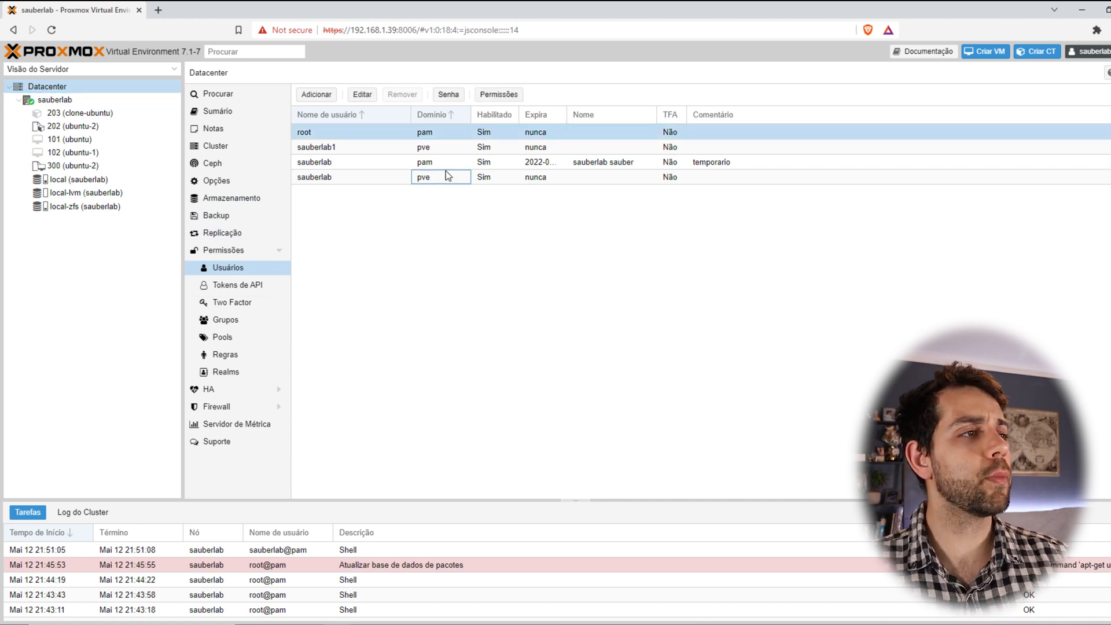
click(445, 175)
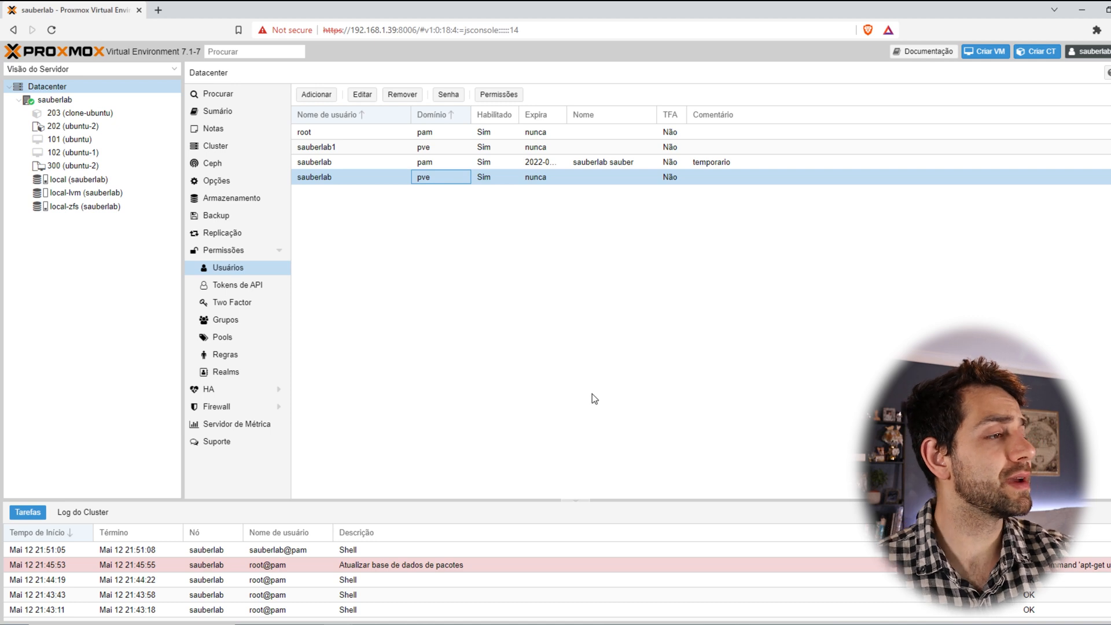
Examine the pam and pve authentication realms of the datacenter and the login shell of the sauberlab node.
click(235, 371)
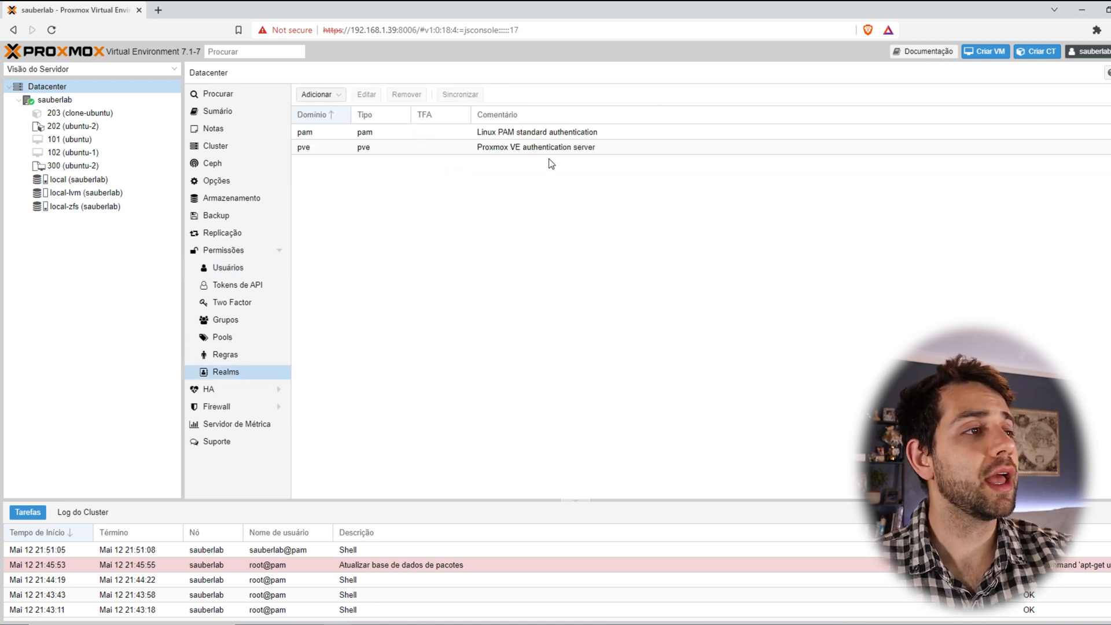
click(544, 134)
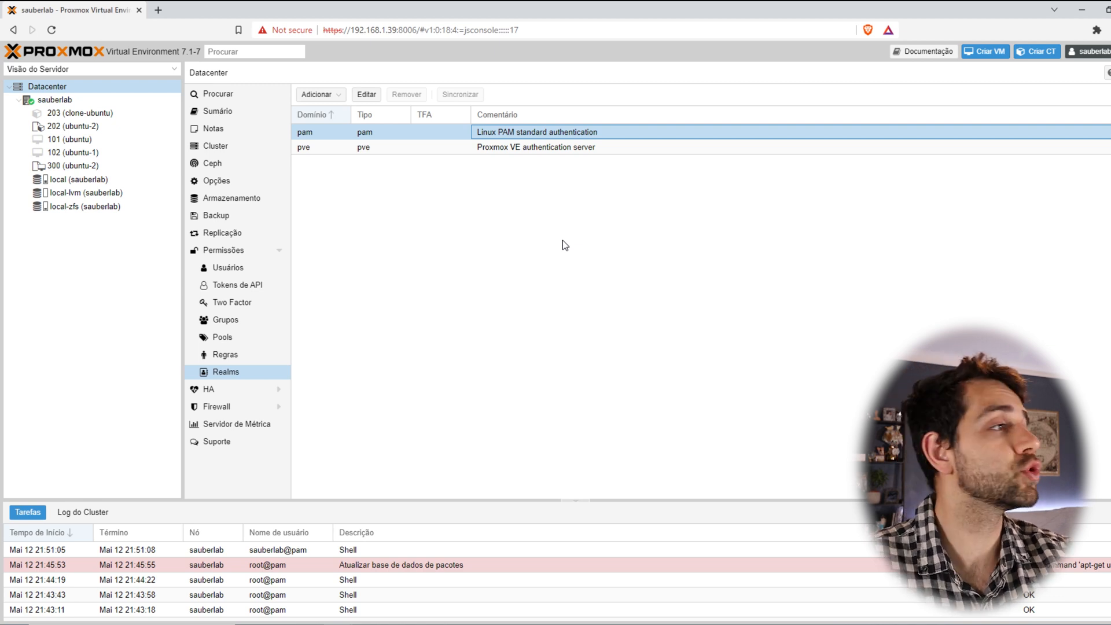
click(58, 98)
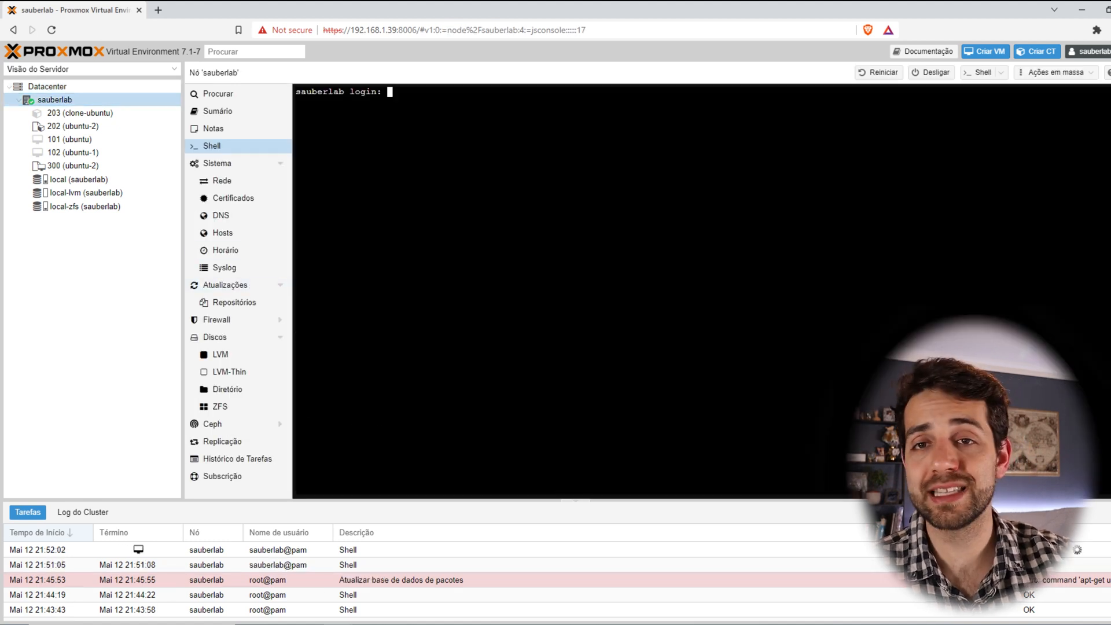
click(77, 85)
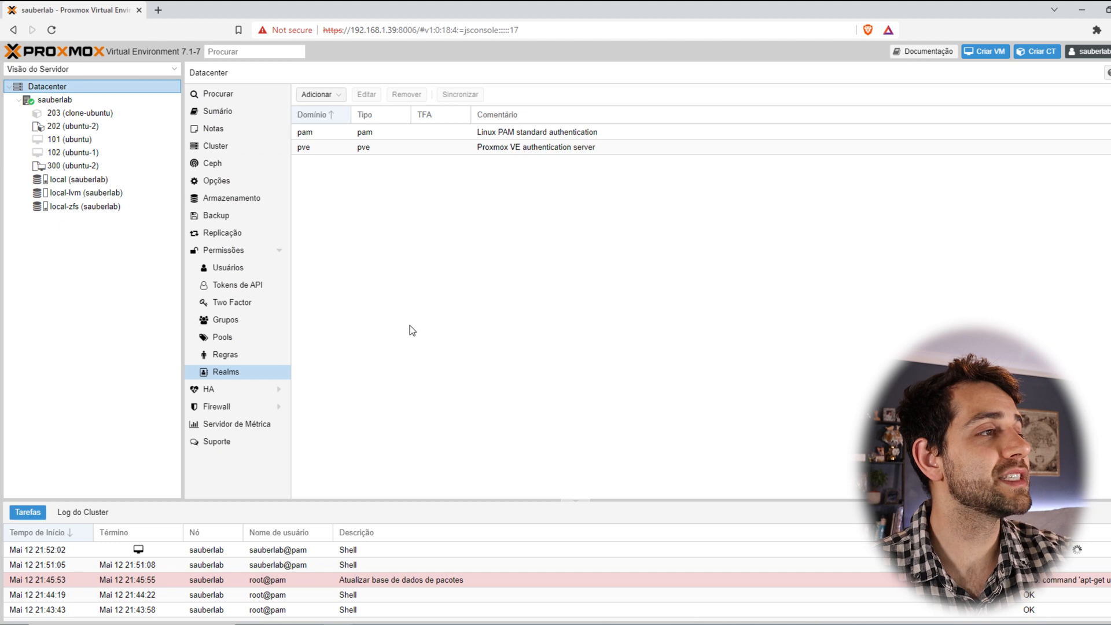
click(322, 150)
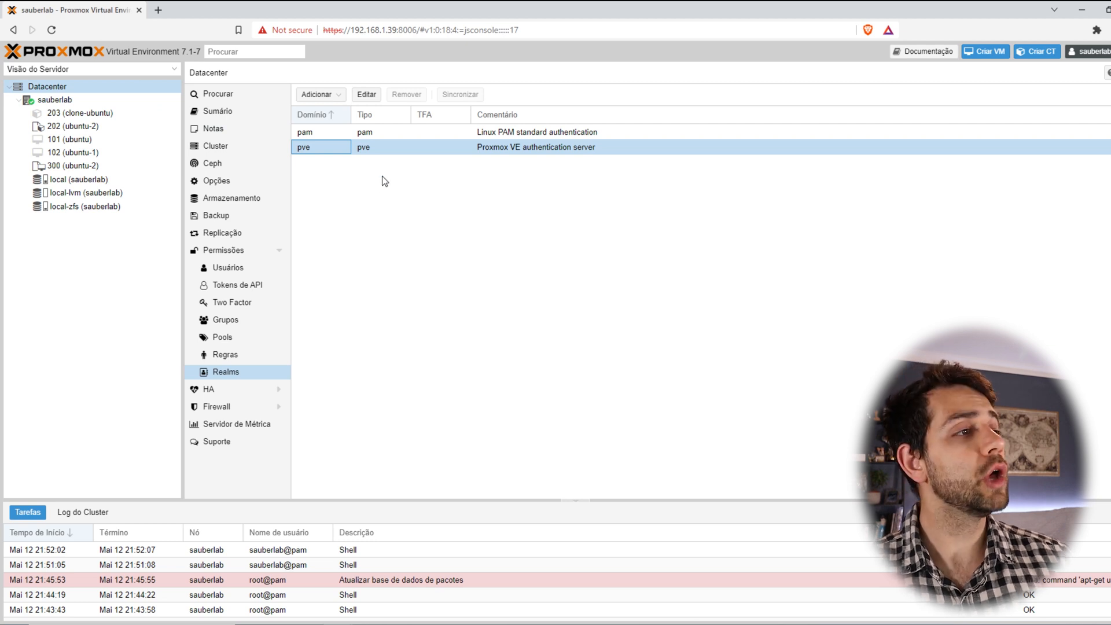
click(397, 133)
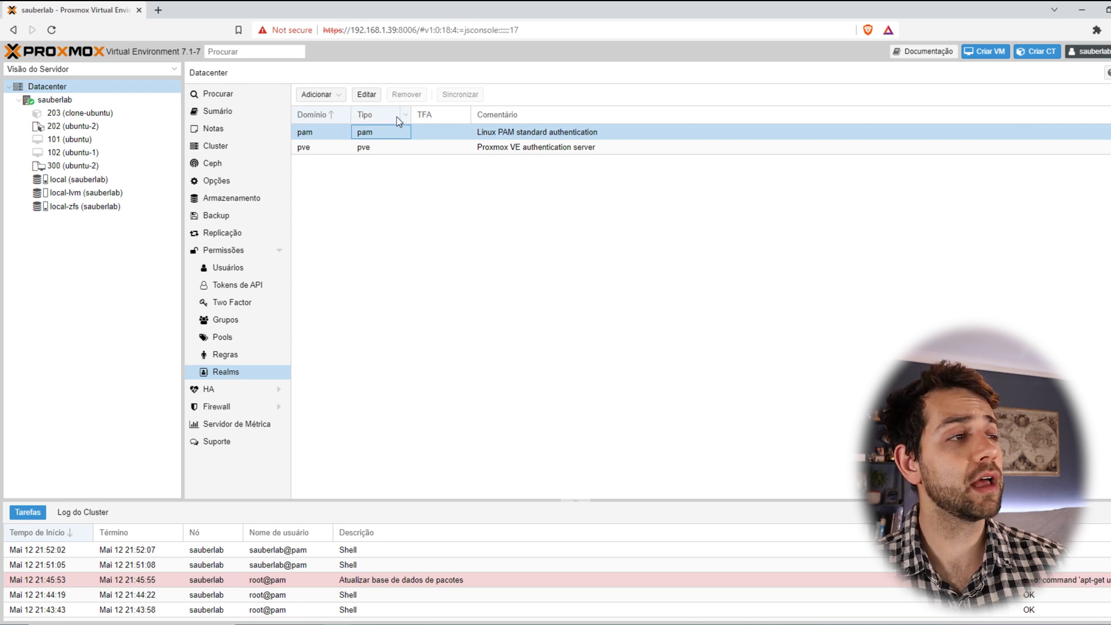
click(302, 153)
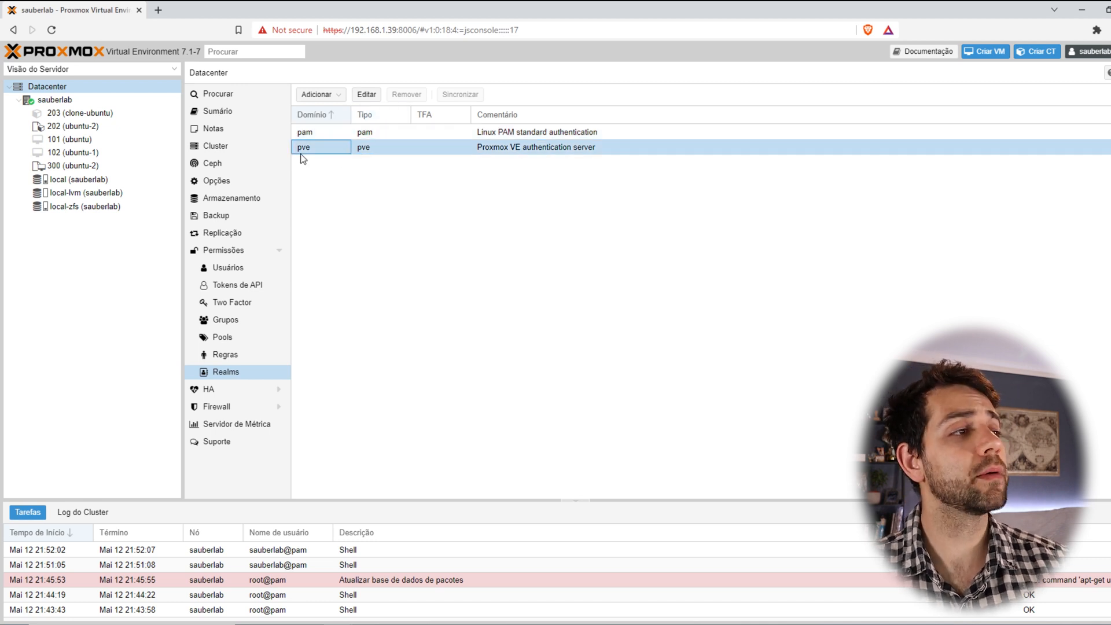
click(334, 135)
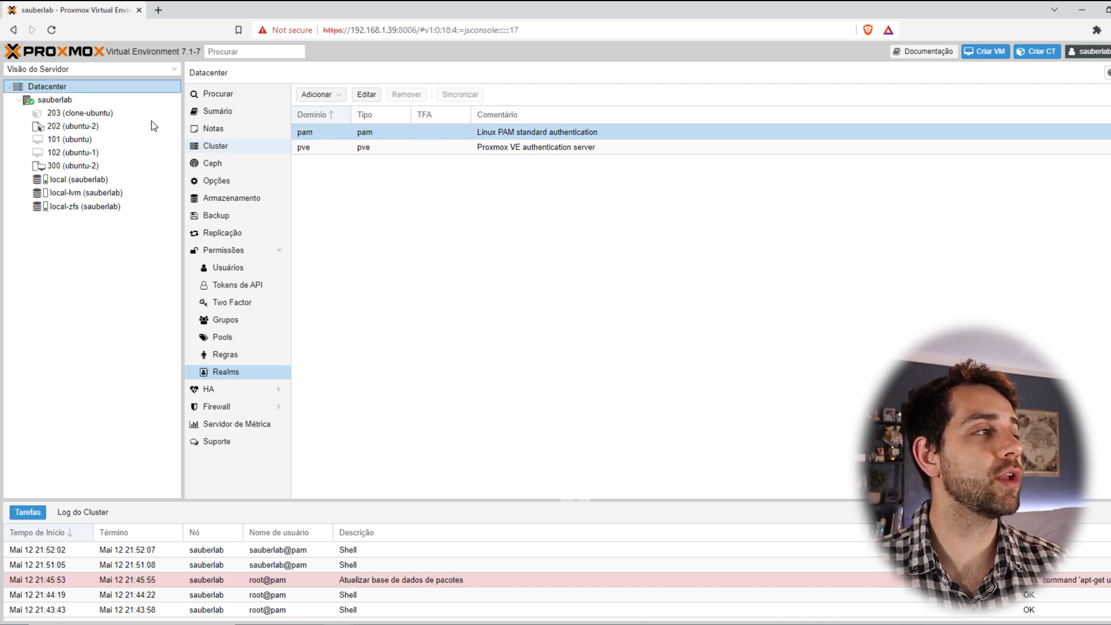
click(91, 102)
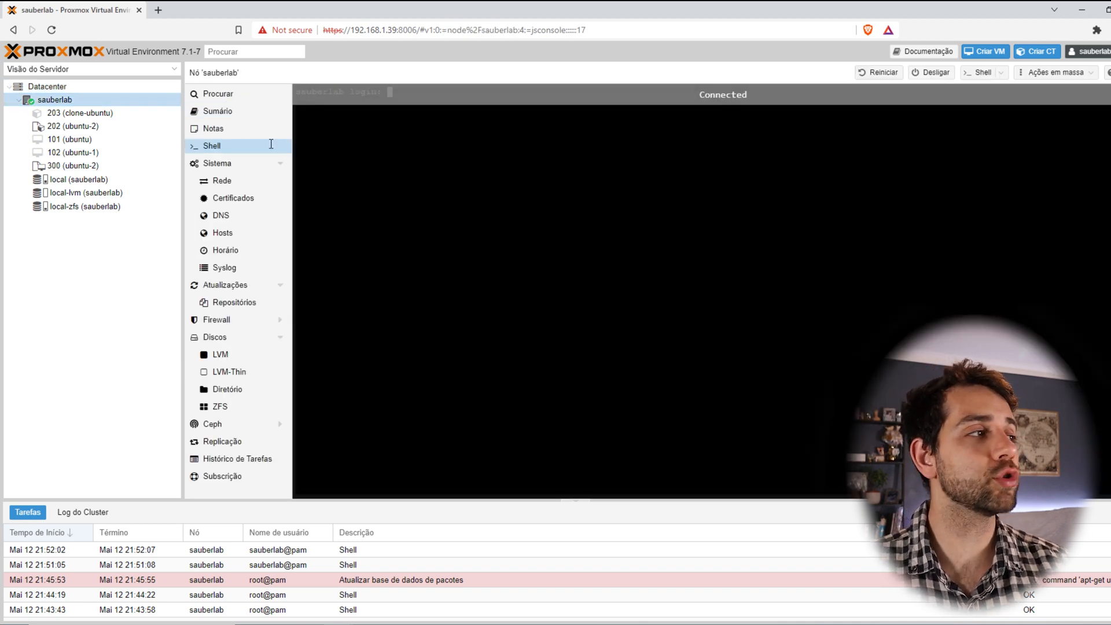
click(47, 86)
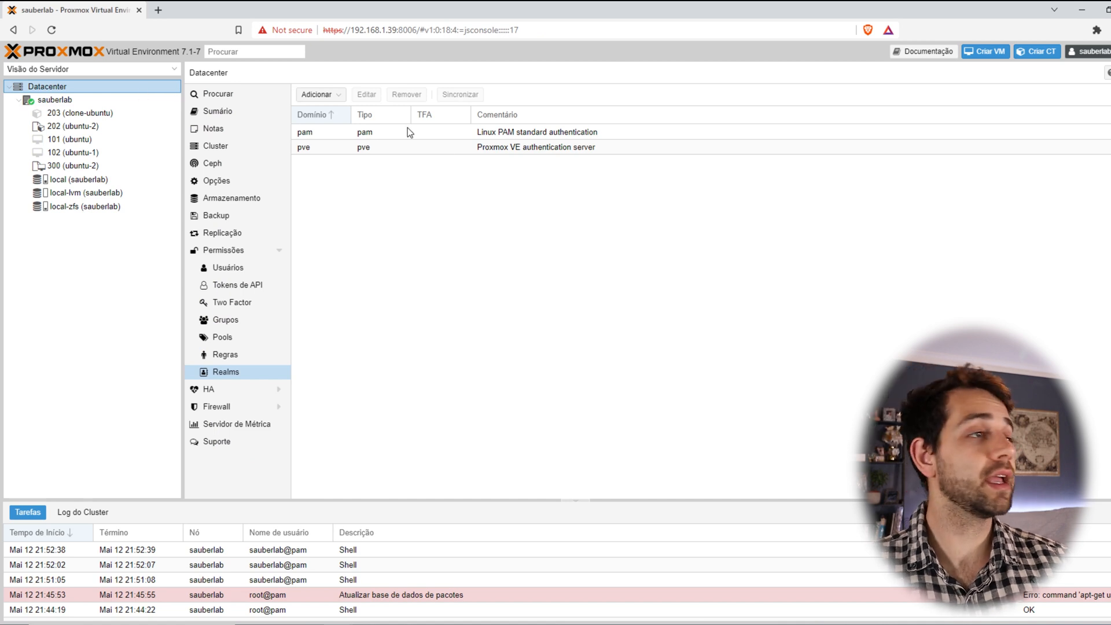